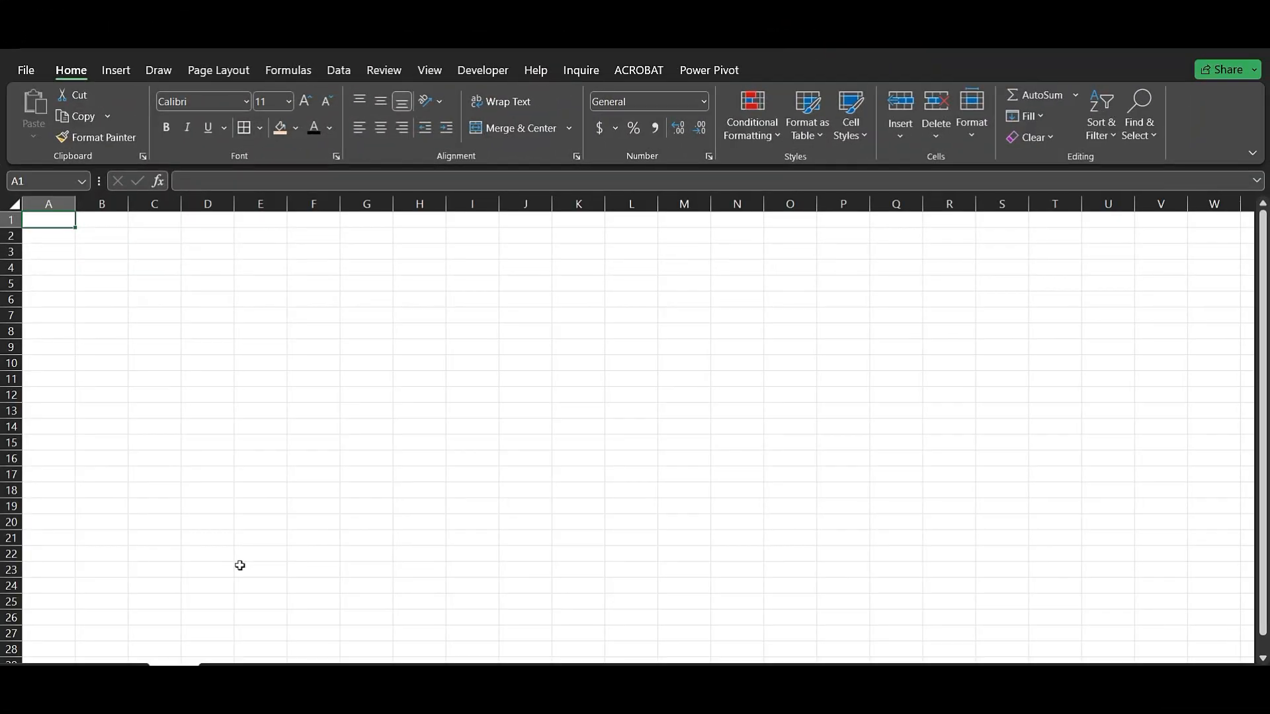
Enter the column headers "Sr. No." in A5 and "Product Description" in B5
{"action": "left_click", "coordinate": [11, 283]}
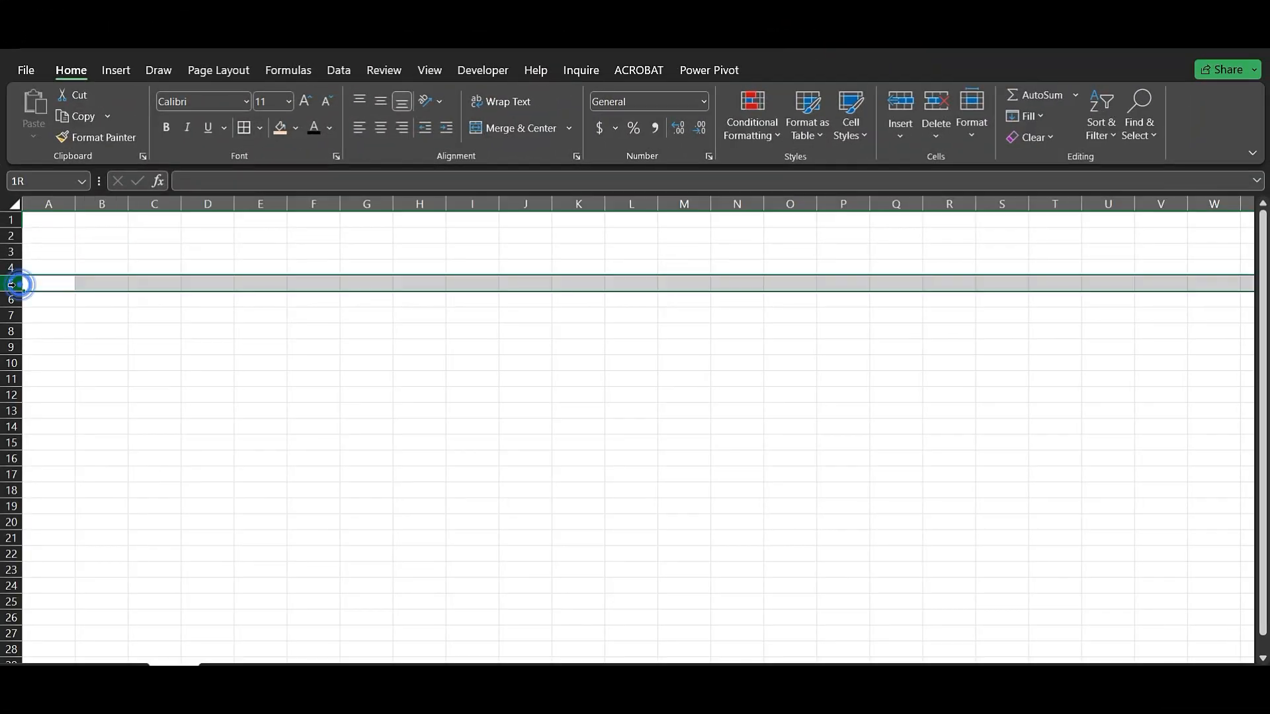
{"action": "left_click", "coordinate": [61, 282]}
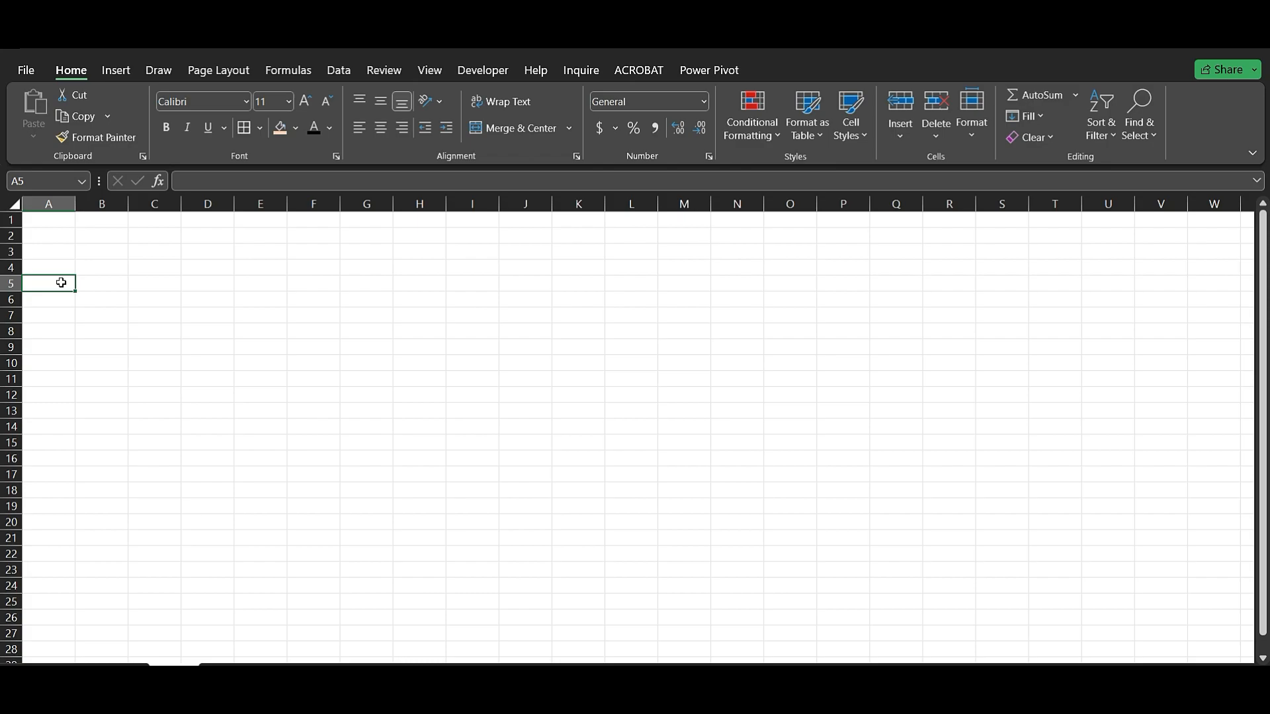
{"action": "type", "text": "Sr."}
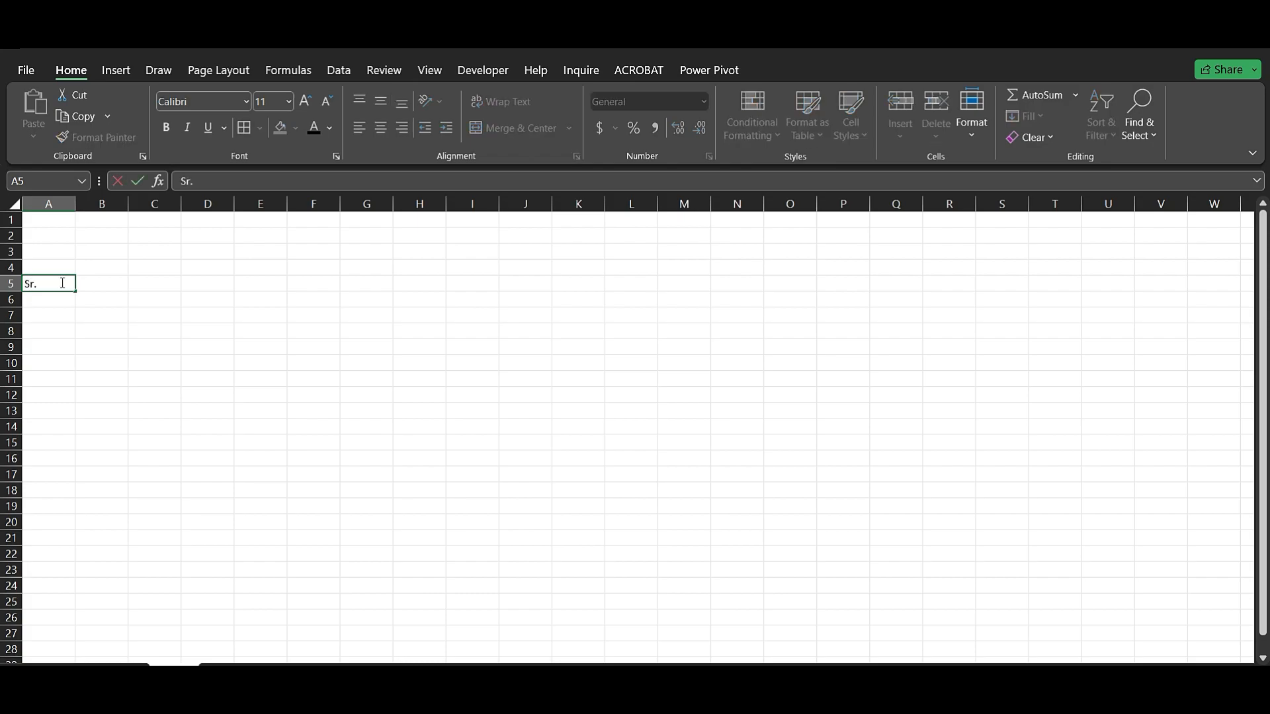
{"action": "type", "text": " no"}
{"action": "key", "text": "BackSpace"}
{"action": "key", "text": "BackSpace"}
{"action": "type", "text": "N"}
{"action": "key", "text": "Tab"}
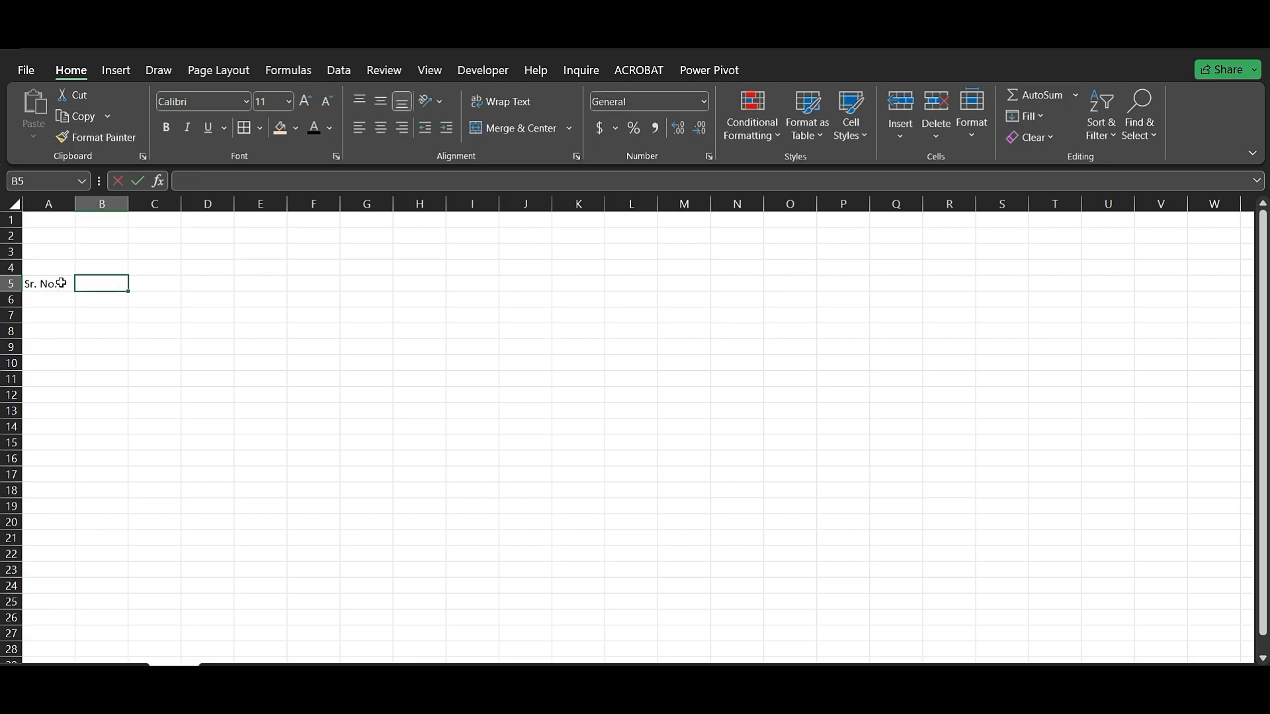
{"action": "type", "text": "p"}
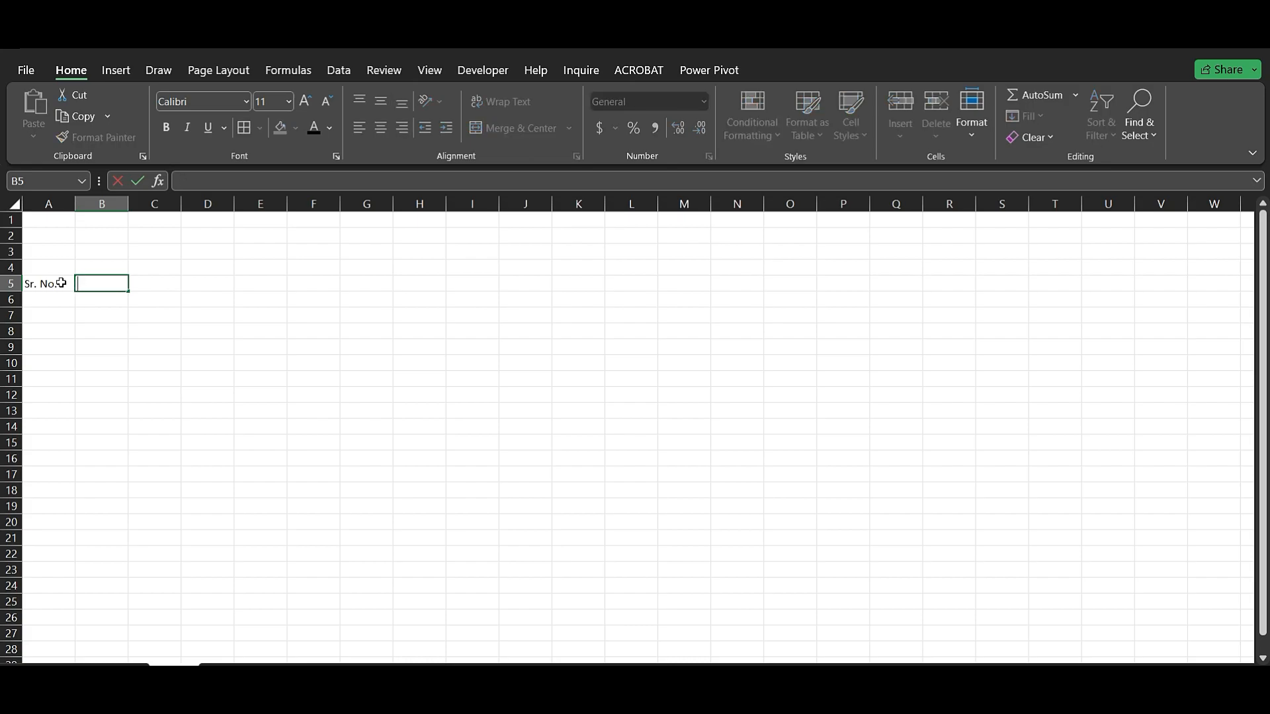
{"action": "type", "text": "roduct Description"}
{"action": "key", "text": "Tab"}
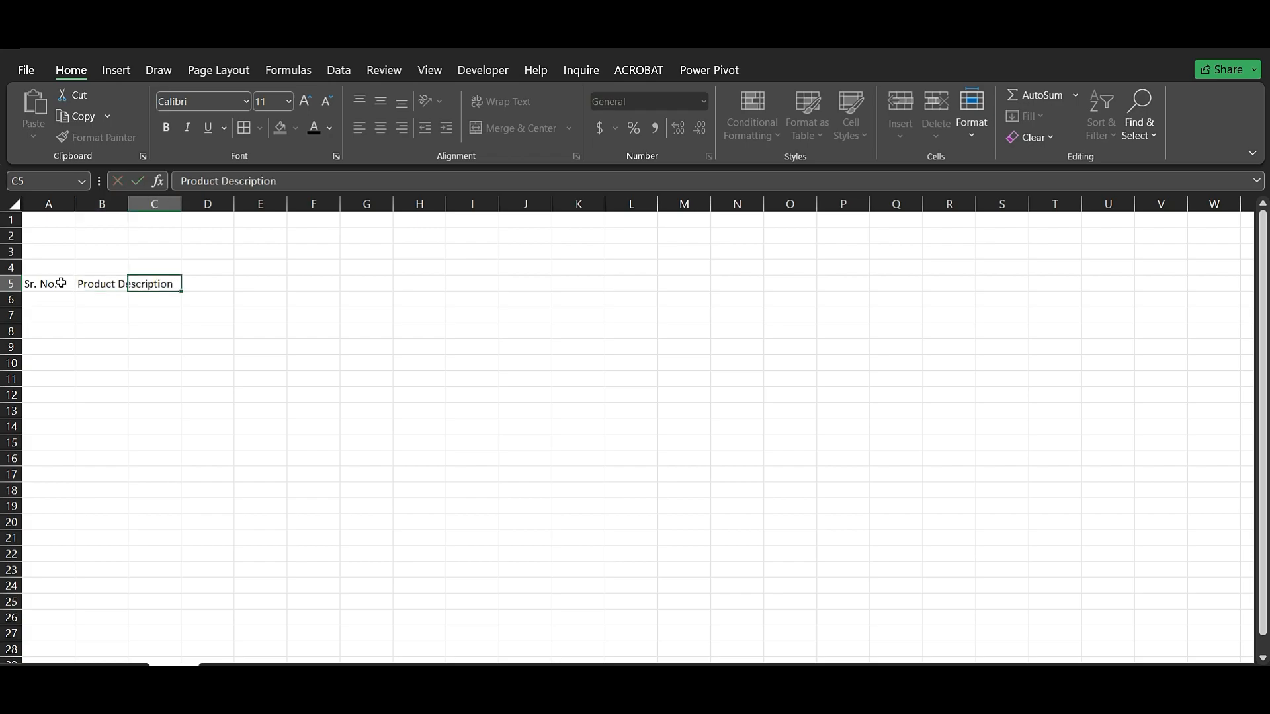
Add the headers "Rate", "Quantity" and "Amount" in cells C5 to E5
{"action": "type", "text": "Rate"}
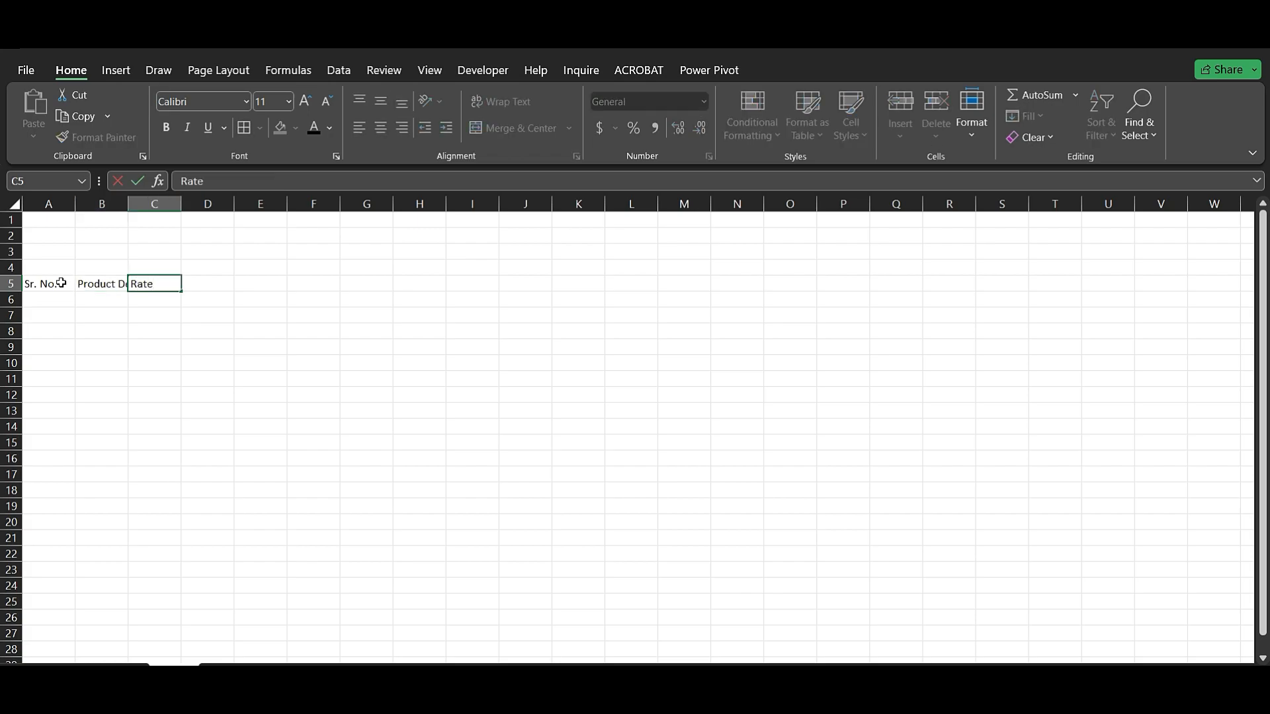
{"action": "key", "text": "Tab"}
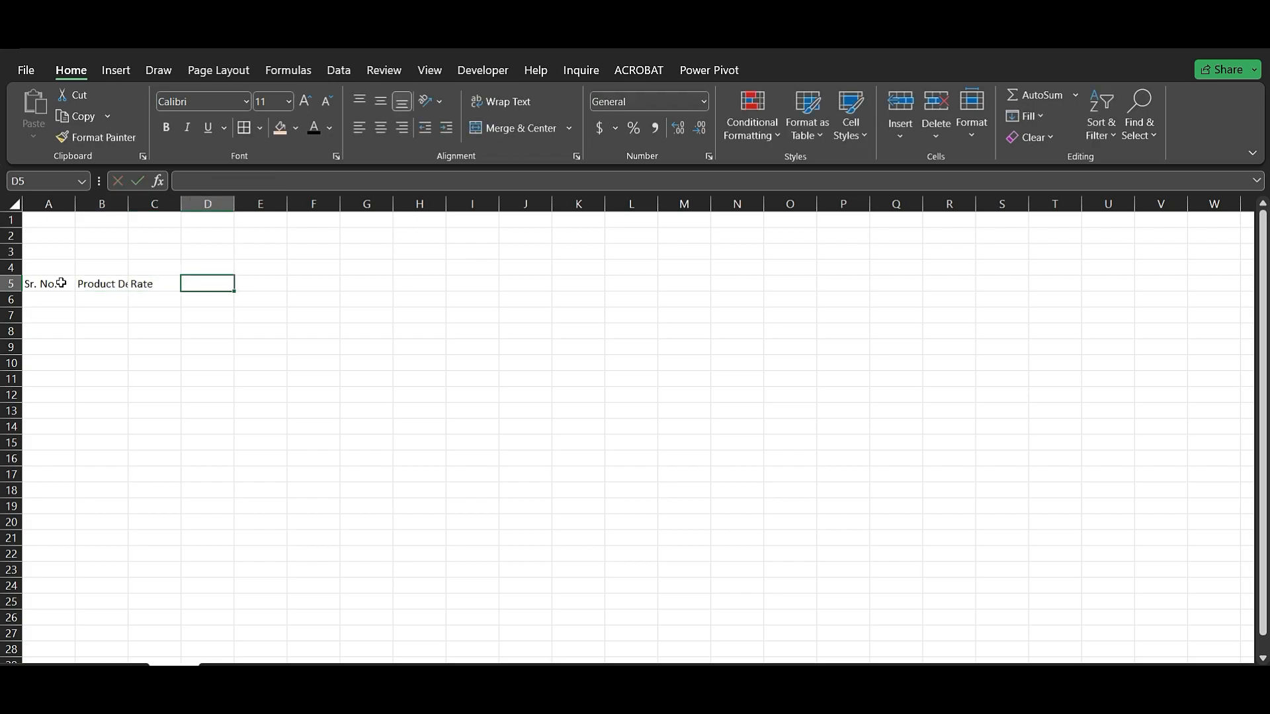
{"action": "type", "text": "Quantity"}
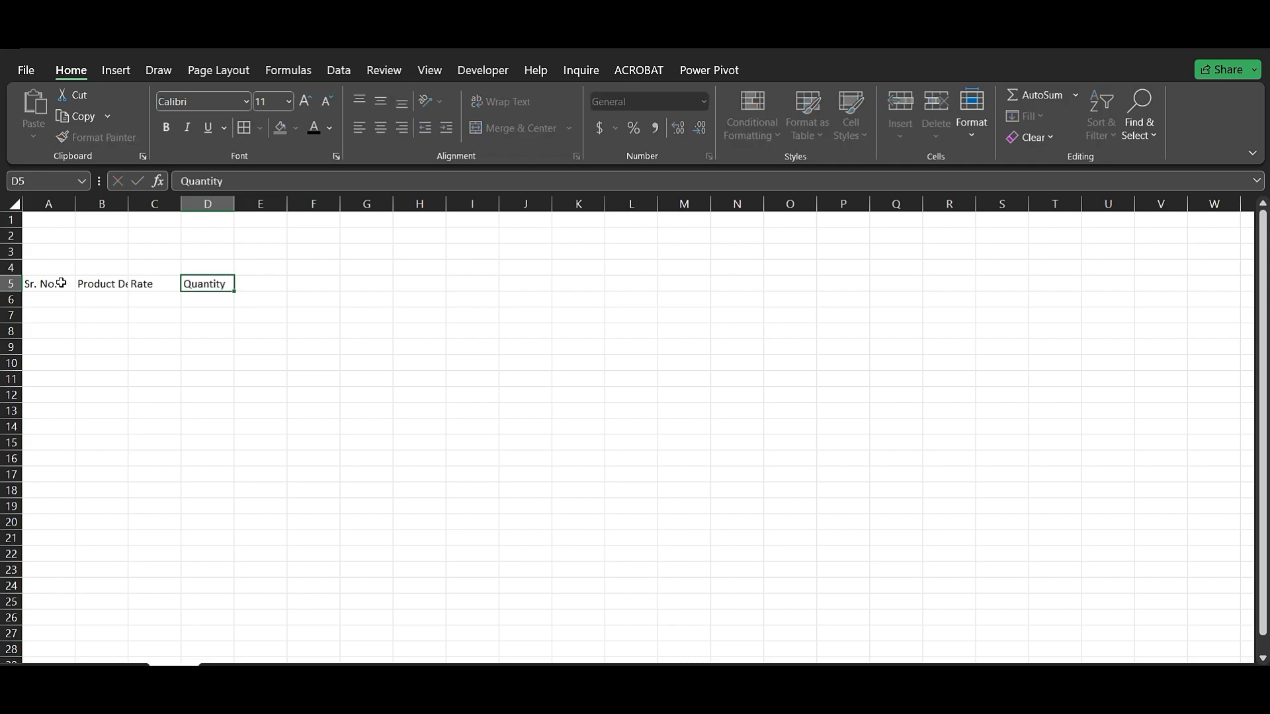
{"action": "key", "text": "Tab"}
{"action": "type", "text": "Amont"}
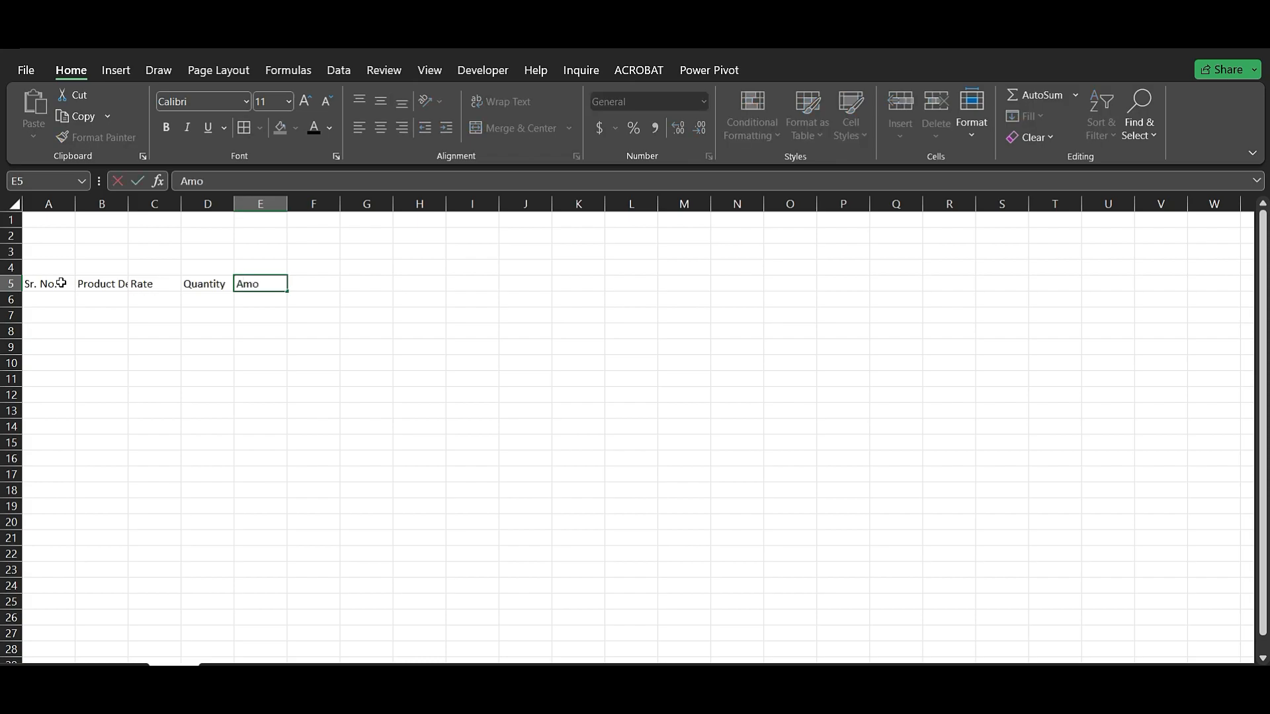
{"action": "key", "text": "Left"}
{"action": "key", "text": "Left"}
{"action": "type", "text": "u"}
{"action": "key", "text": "Tab"}
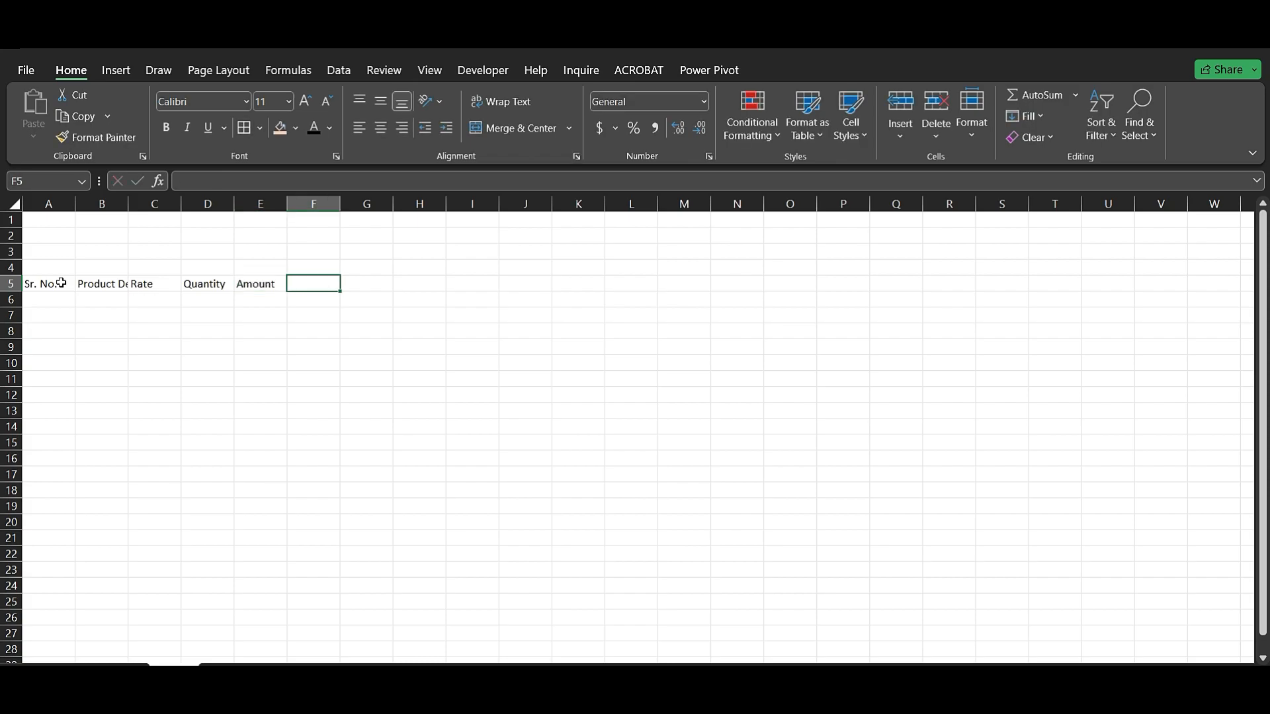
Add the headers "GST" in F5 and "Total Amount" in G5, and widen columns B and G to fit their headers
{"action": "type", "text": "GST"}
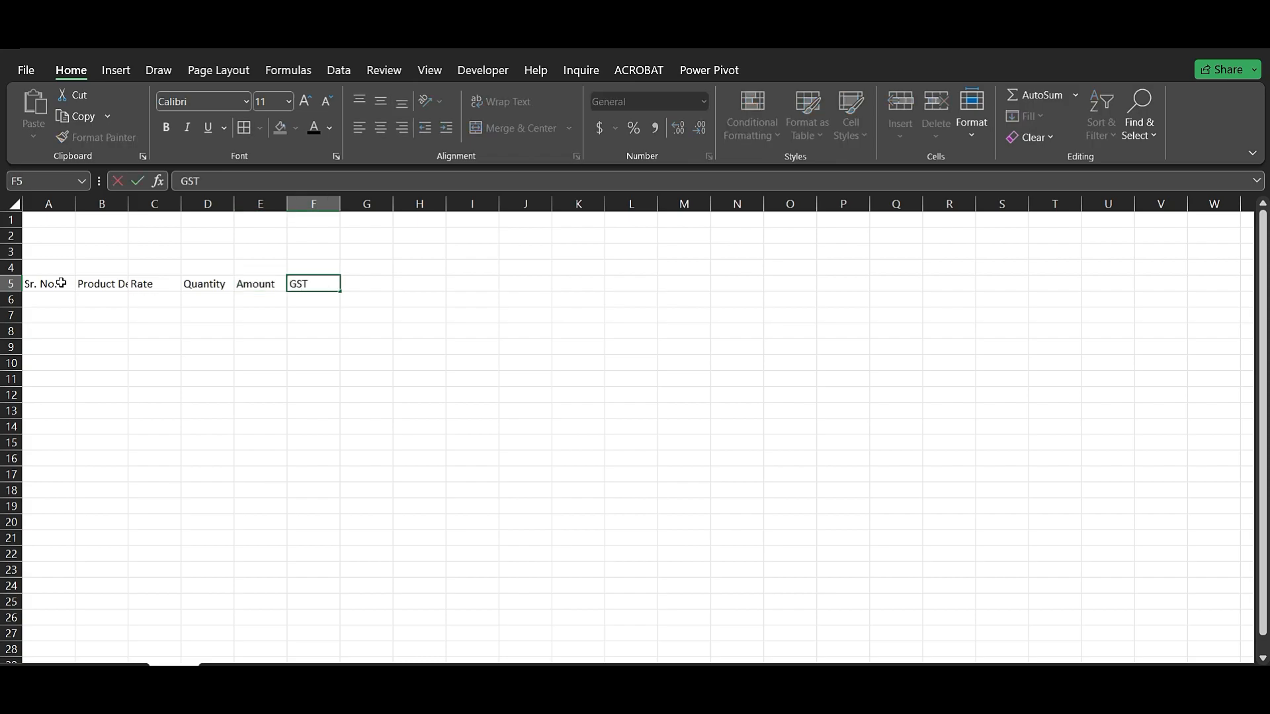
{"action": "key", "text": "Tab"}
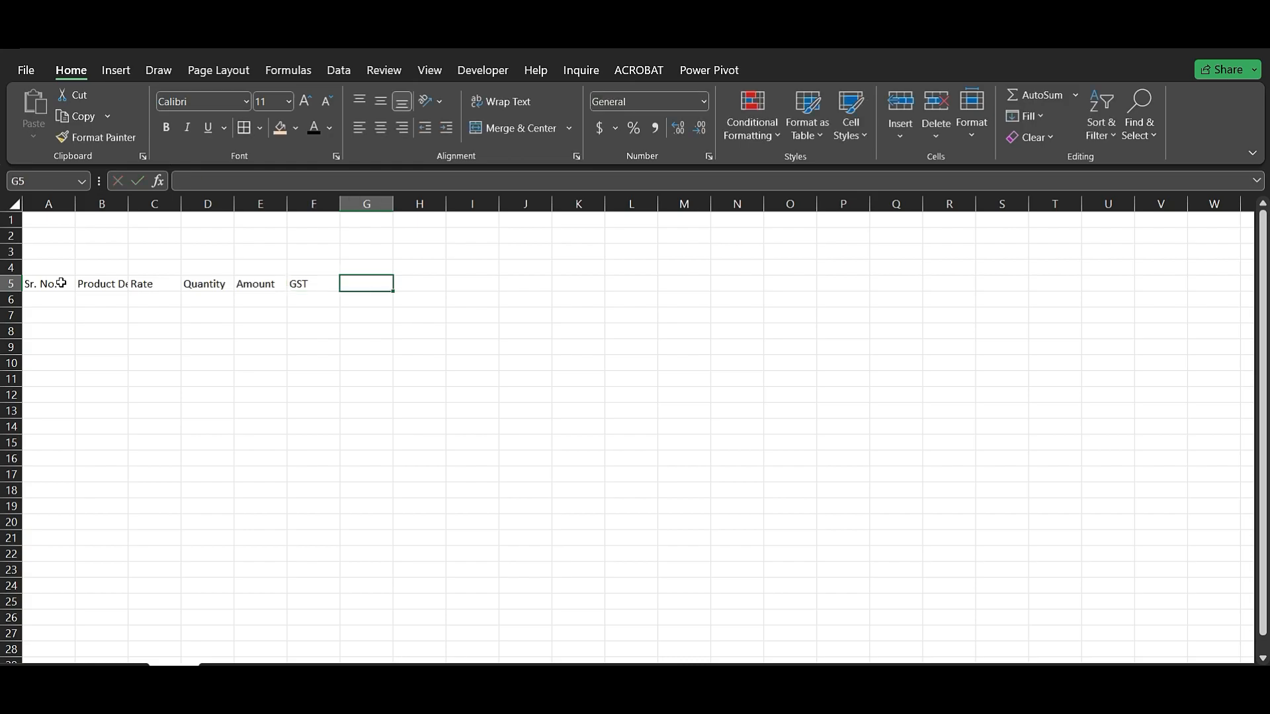
{"action": "type", "text": "To"}
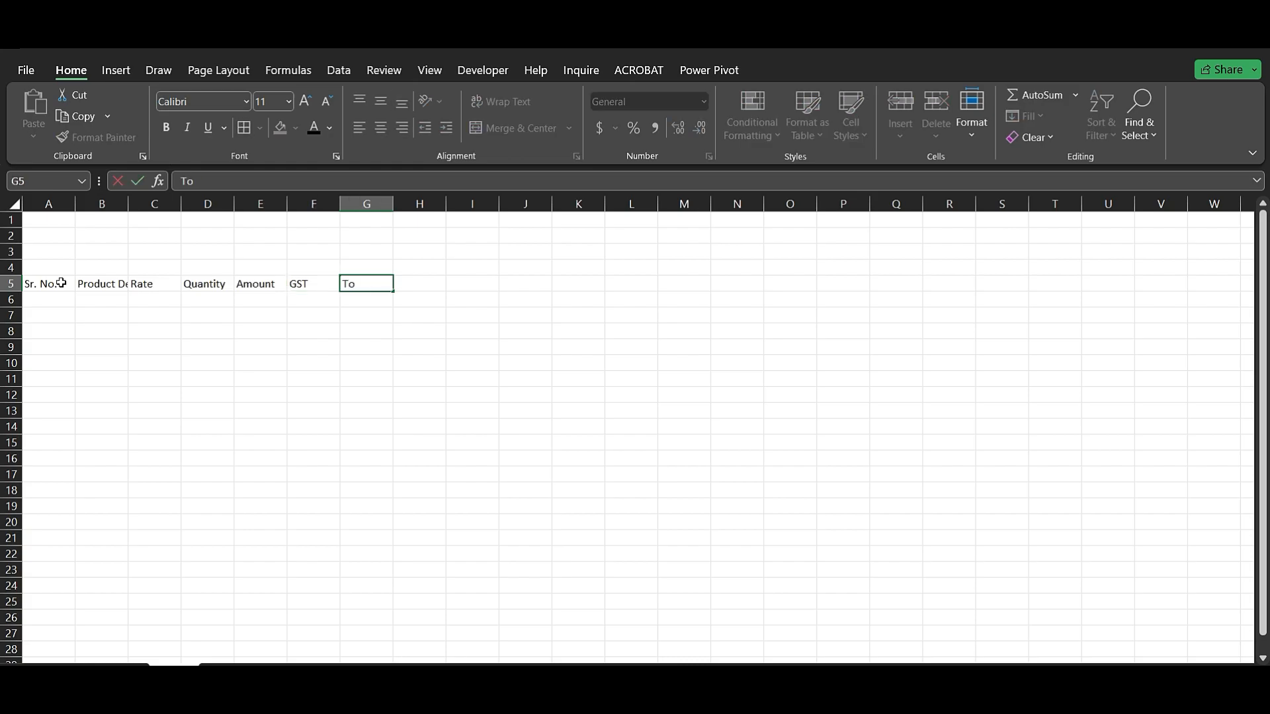
{"action": "type", "text": "tal Amount"}
{"action": "key", "text": "Tab"}
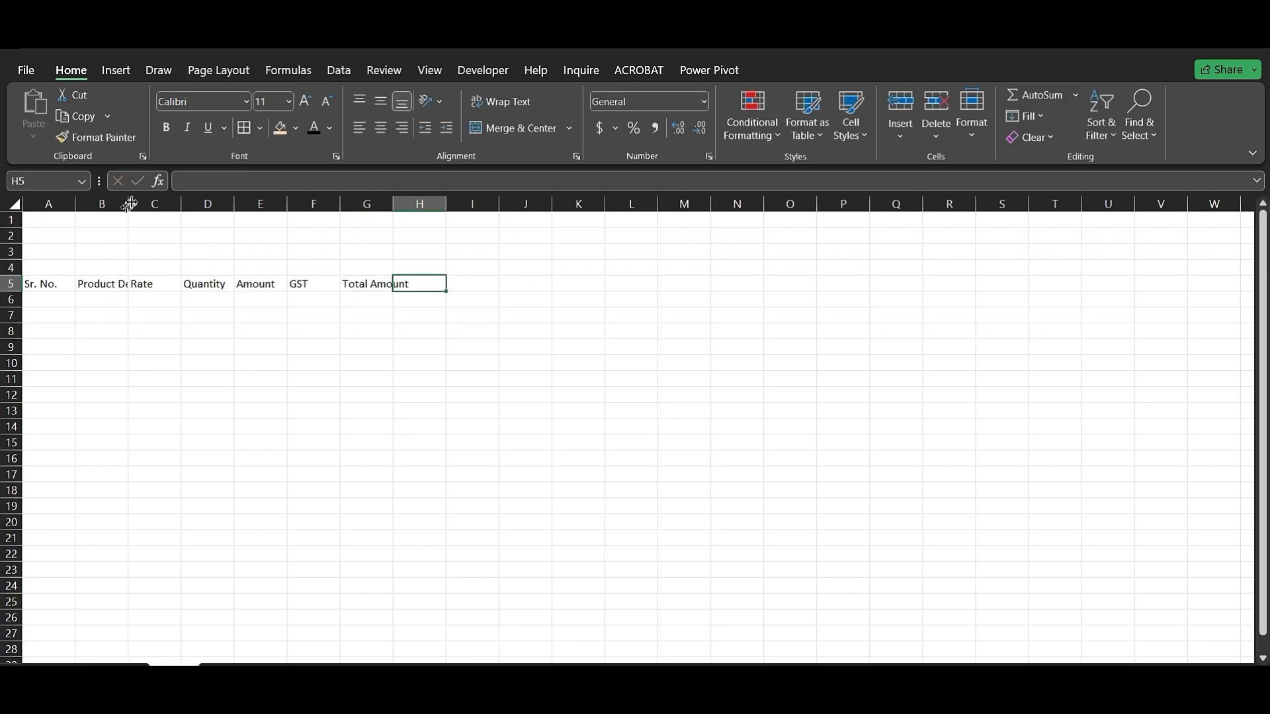
{"action": "left_click_drag", "start_coordinate": [127, 203], "coordinate": [178, 205]}
{"action": "mouse_move", "coordinate": [443, 203]}
{"action": "left_mouse_down"}
{"action": "mouse_move", "coordinate": [487, 207]}
{"action": "mouse_move", "coordinate": [463, 205]}
{"action": "left_mouse_up"}
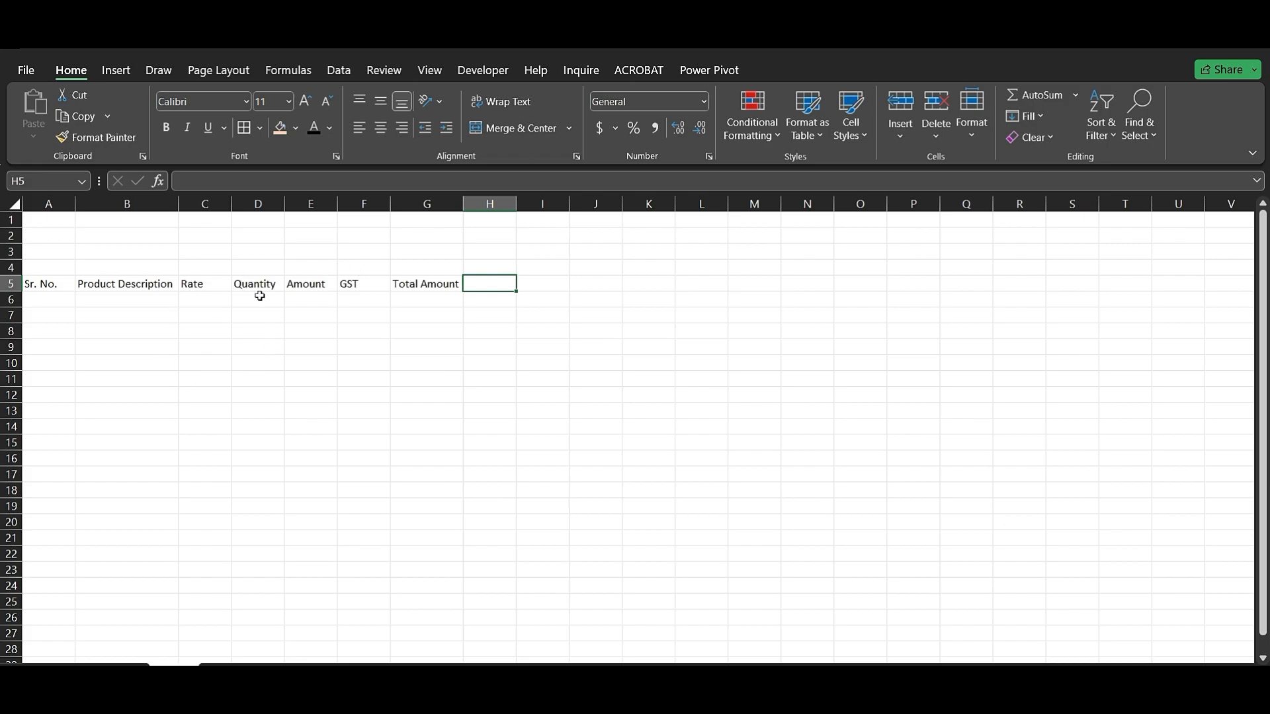
Merge and center A1:G1 and enter the company title "Paul Garments Pvt. Ltd." in it
{"action": "left_click_drag", "start_coordinate": [48, 219], "coordinate": [404, 223]}
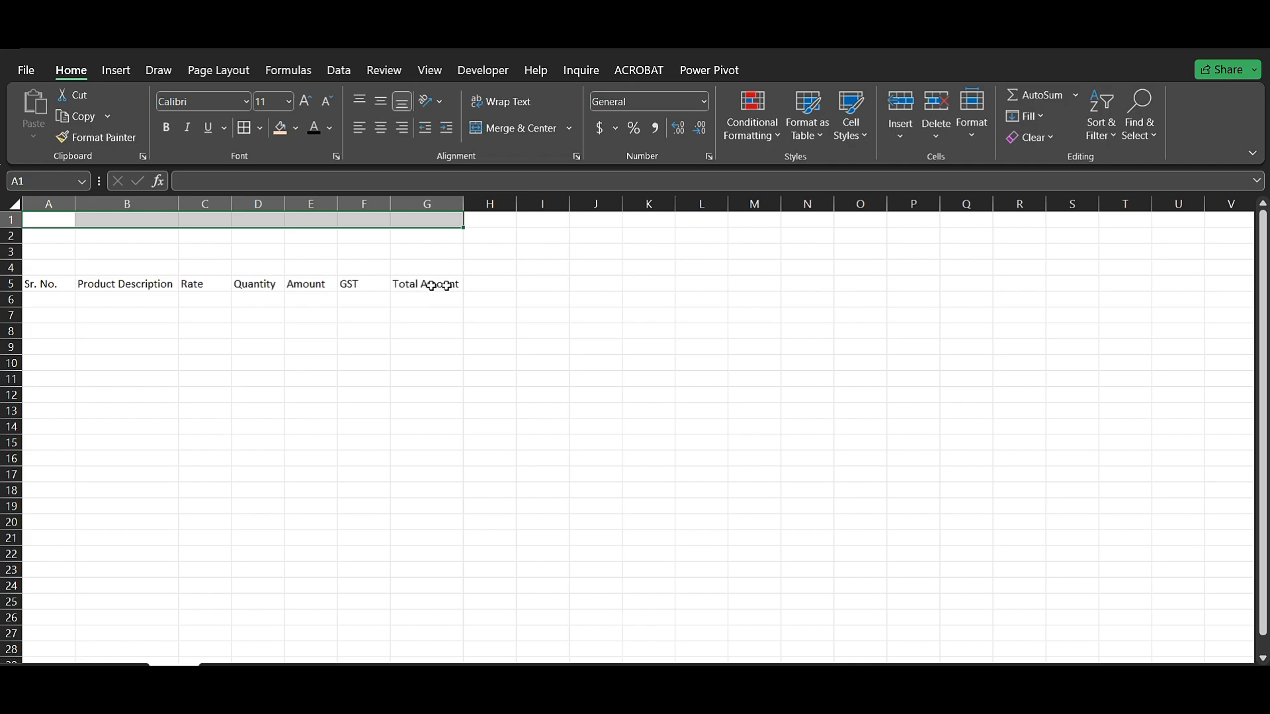
{"action": "left_click", "coordinate": [532, 127]}
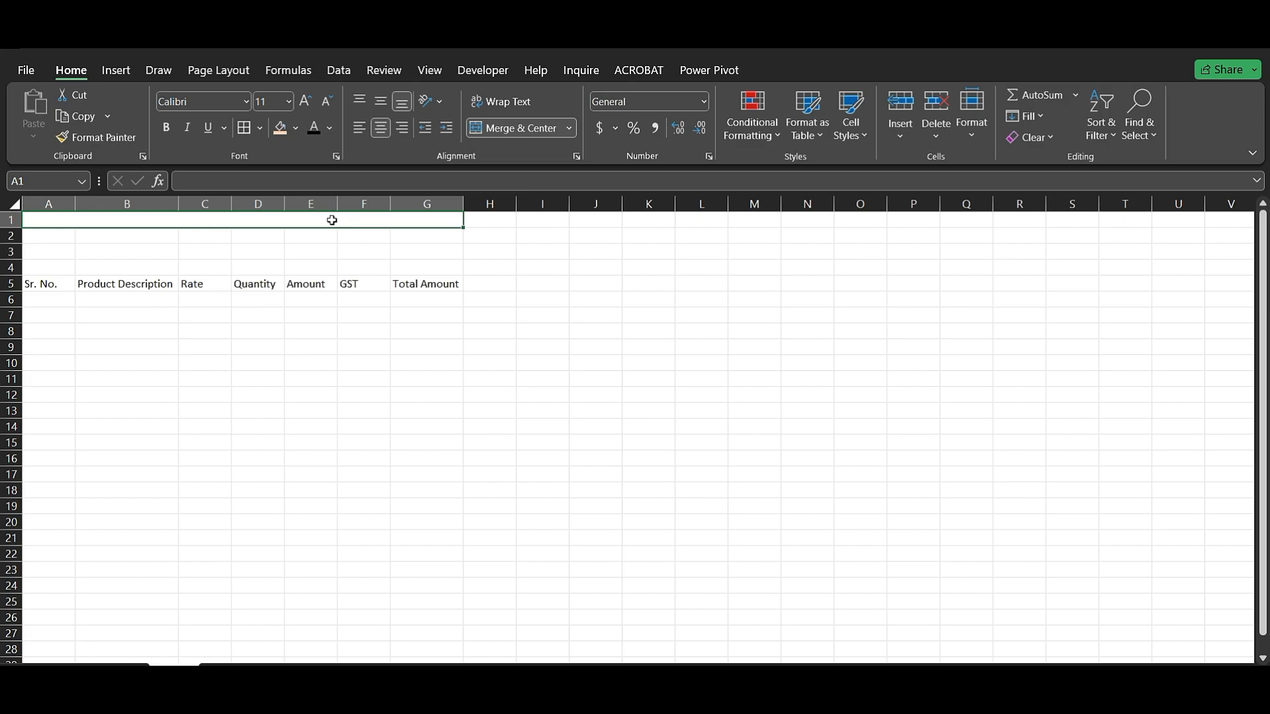
{"action": "type", "text": "Paul"}
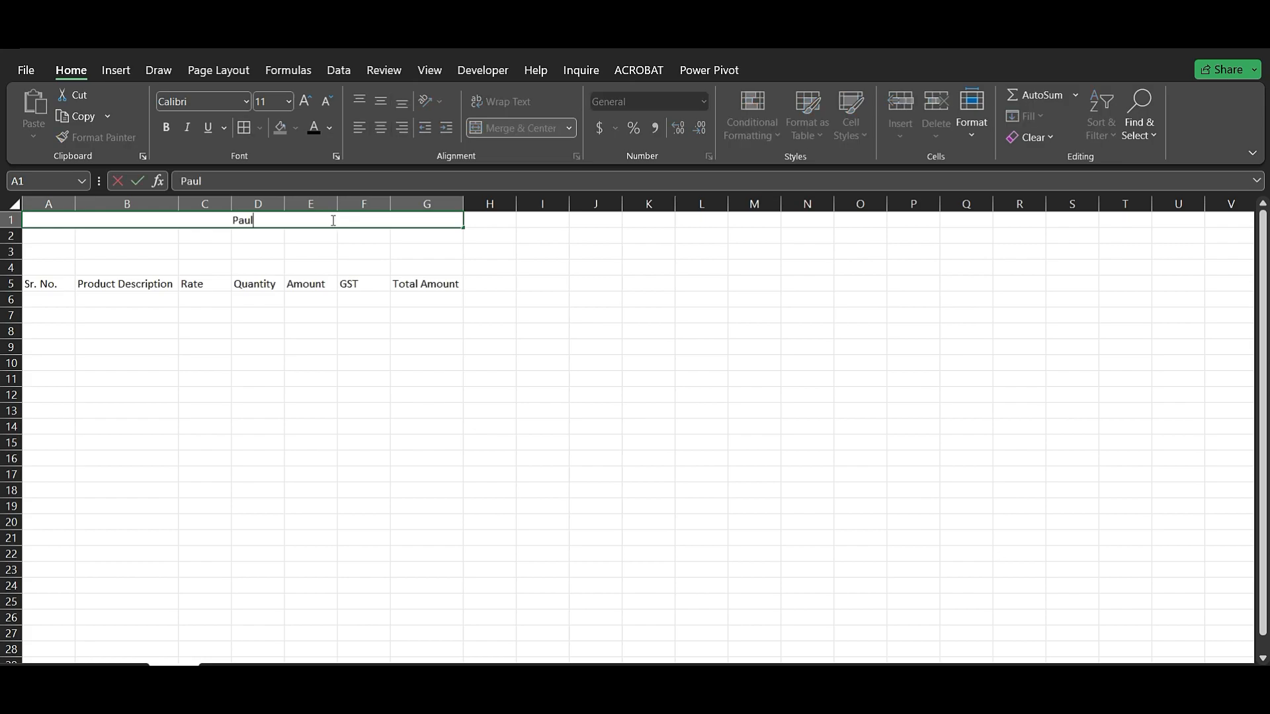
{"action": "left_click", "coordinate": [332, 220]}
{"action": "double_click", "coordinate": [332, 220]}
{"action": "type", "text": "Garments Pvt/"}
{"action": "key", "text": "BackSpace"}
{"action": "type", "text": ". L"}
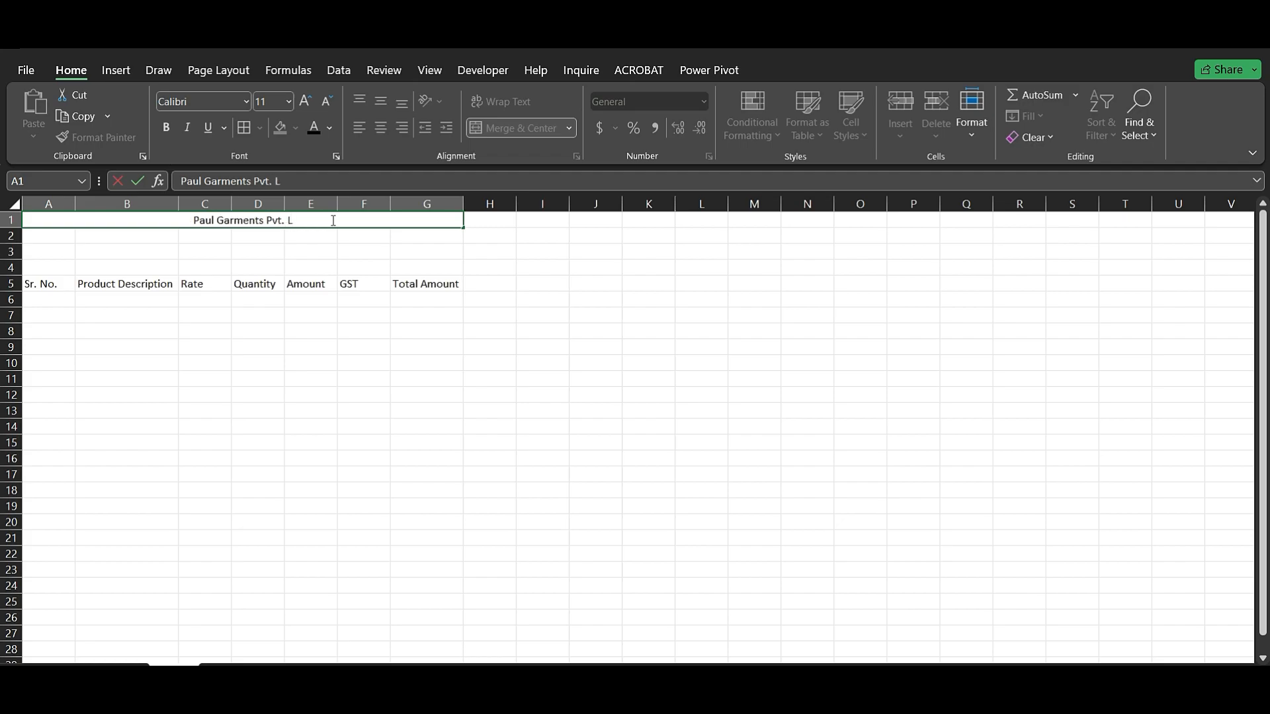
{"action": "type", "text": "td."}
{"action": "left_click", "coordinate": [312, 245]}
Merge and center A2:G2 and enter the company's address in it
{"action": "left_click", "coordinate": [52, 233]}
{"action": "left_click_drag", "start_coordinate": [170, 232], "coordinate": [457, 236]}
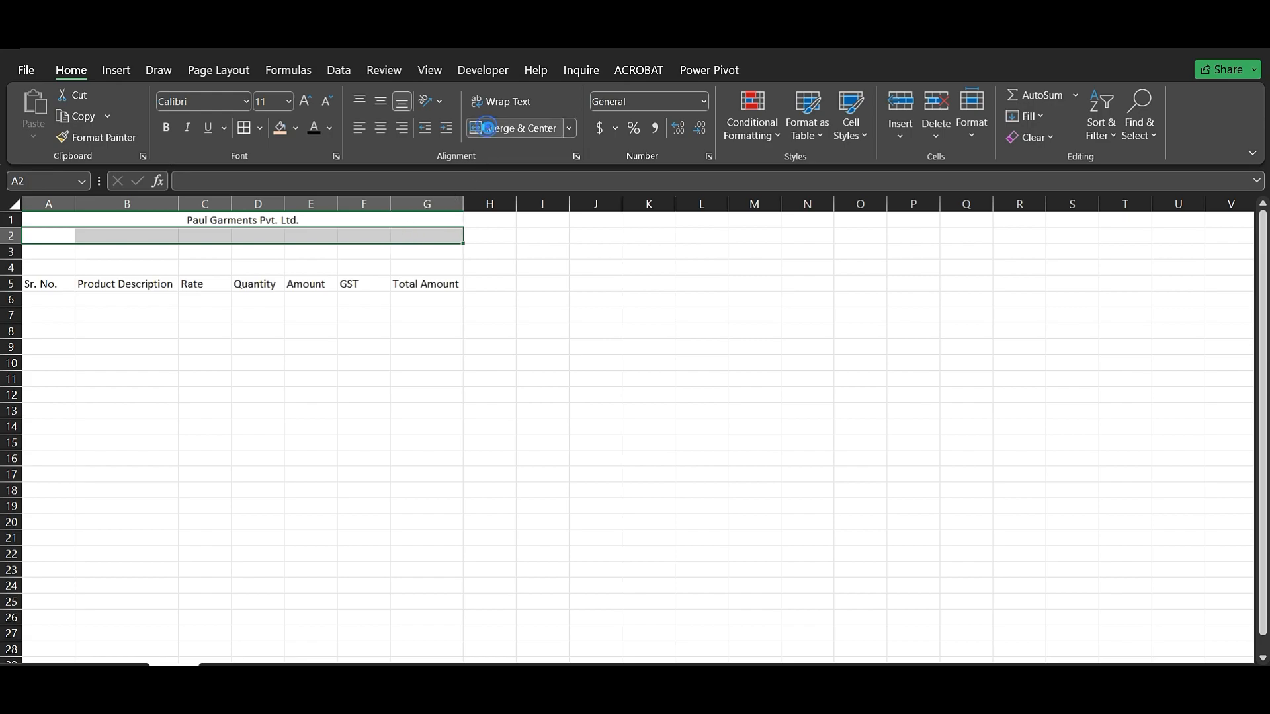
{"action": "left_click", "coordinate": [515, 127]}
{"action": "left_click", "coordinate": [369, 238]}
{"action": "type", "text": "Kolkata"}
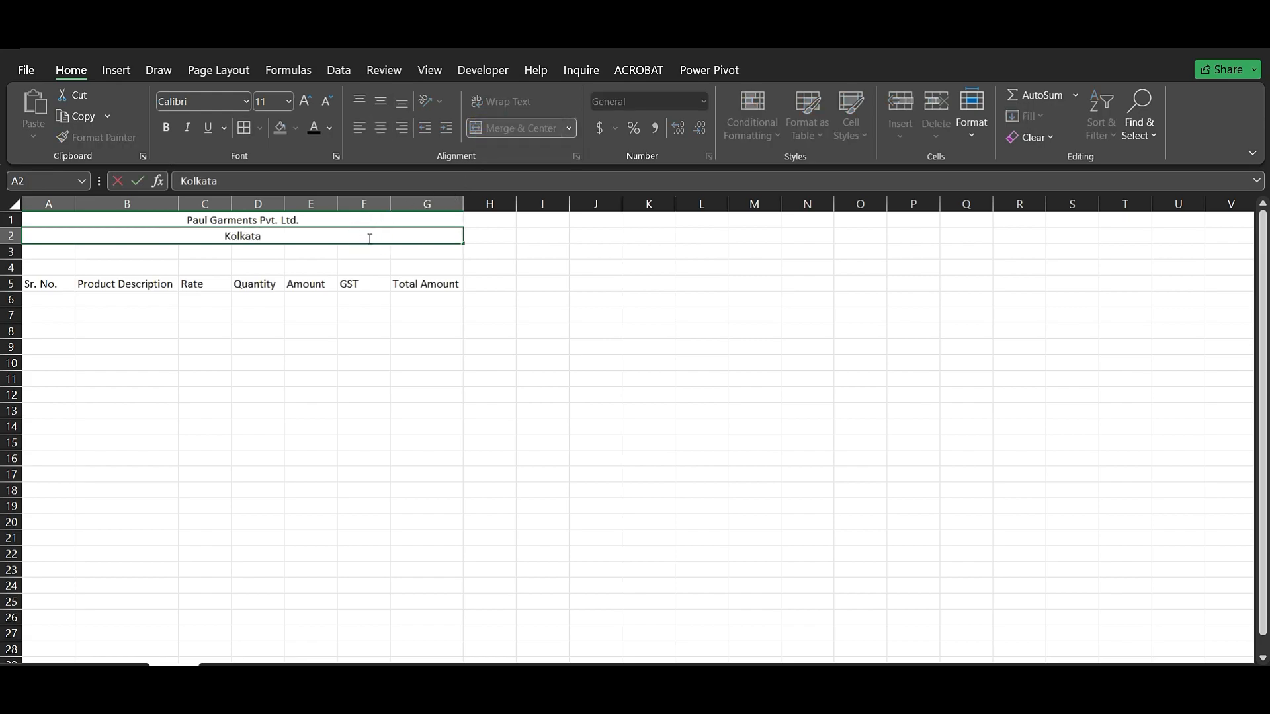
{"action": "type", "text": ", Sector-5, WB-700009"}
{"action": "left_click", "coordinate": [292, 252]}
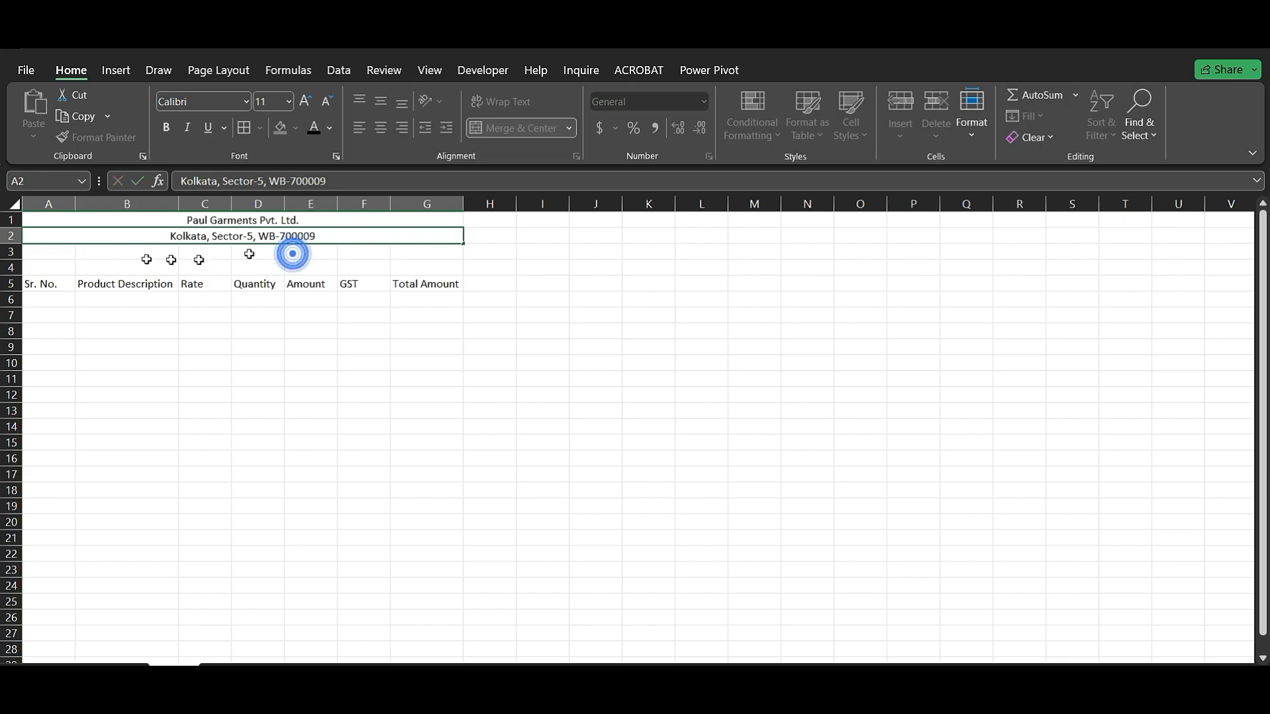
Merge and center A3:G3 and enter the heading "Bill Entry" in it
{"action": "left_click", "coordinate": [64, 252]}
{"action": "left_click_drag", "start_coordinate": [285, 256], "coordinate": [412, 255]}
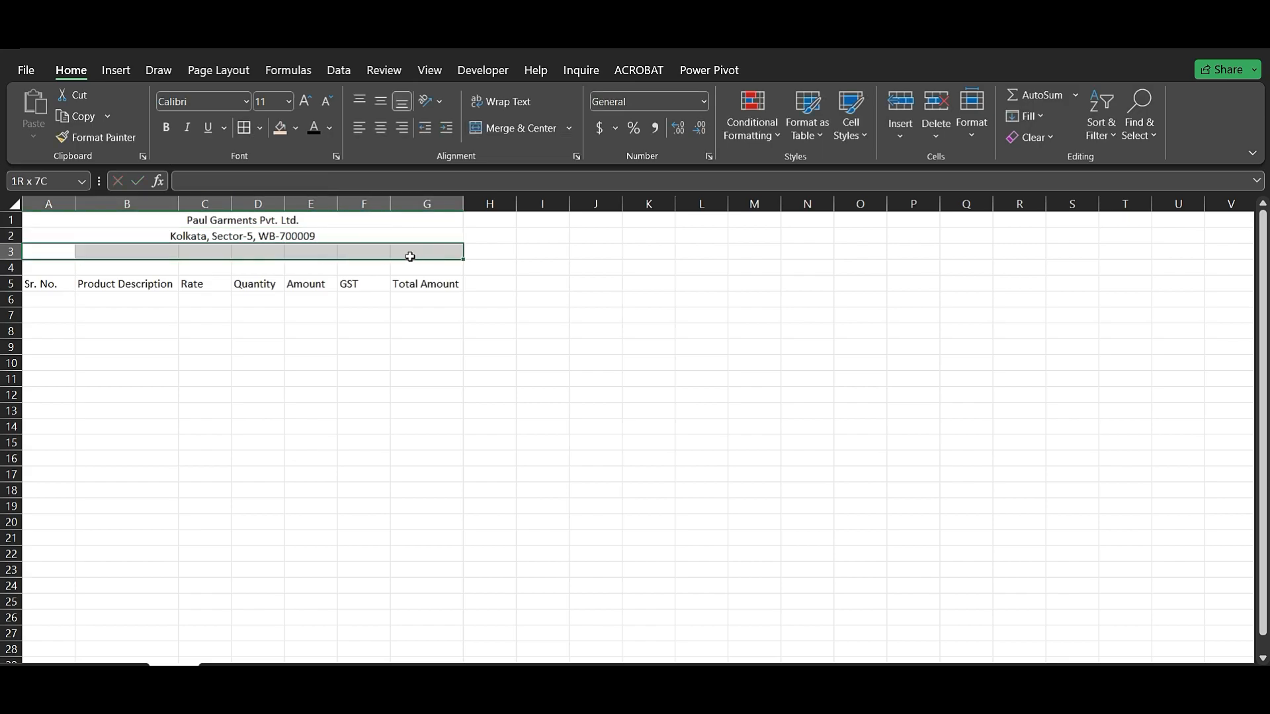
{"action": "left_click", "coordinate": [477, 127]}
{"action": "left_click", "coordinate": [358, 249]}
{"action": "type", "text": "Bill Entry"}
{"action": "key", "text": "Return"}
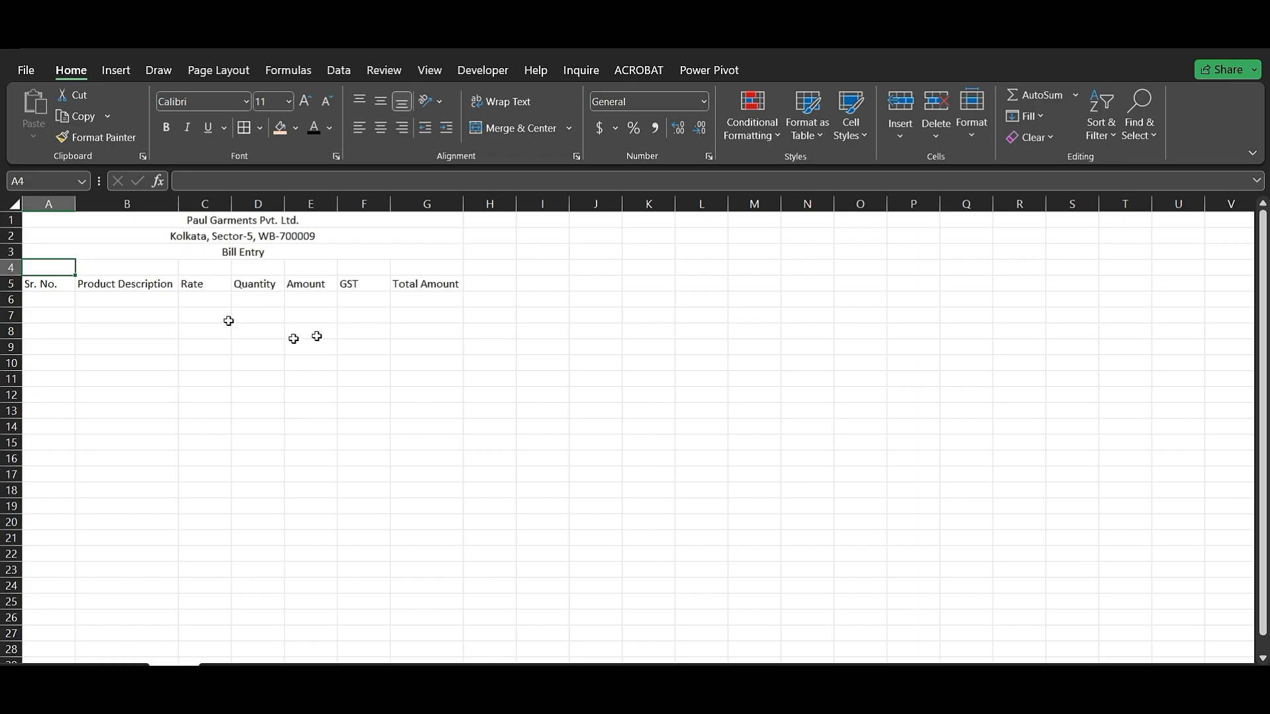
Merge and center A4:B4 and enter the label "Date" in it
{"action": "left_click_drag", "start_coordinate": [138, 268], "coordinate": [61, 266]}
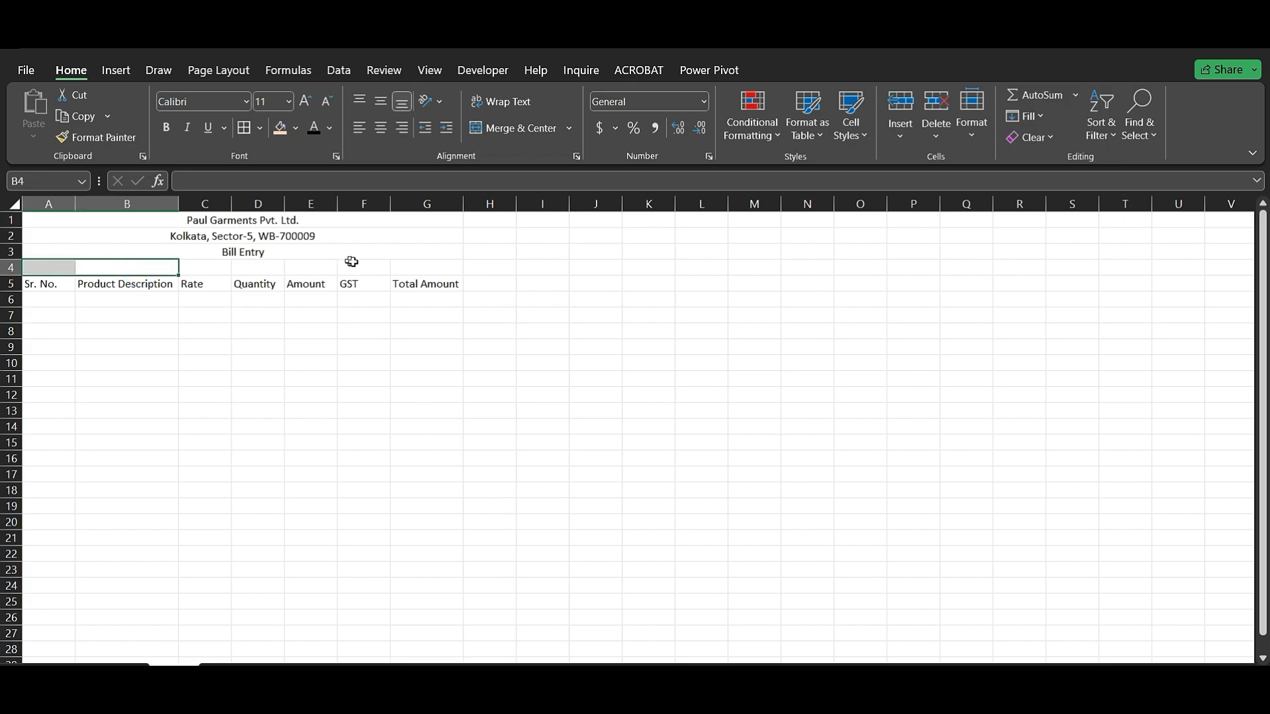
{"action": "left_click_drag", "start_coordinate": [357, 265], "coordinate": [426, 266]}
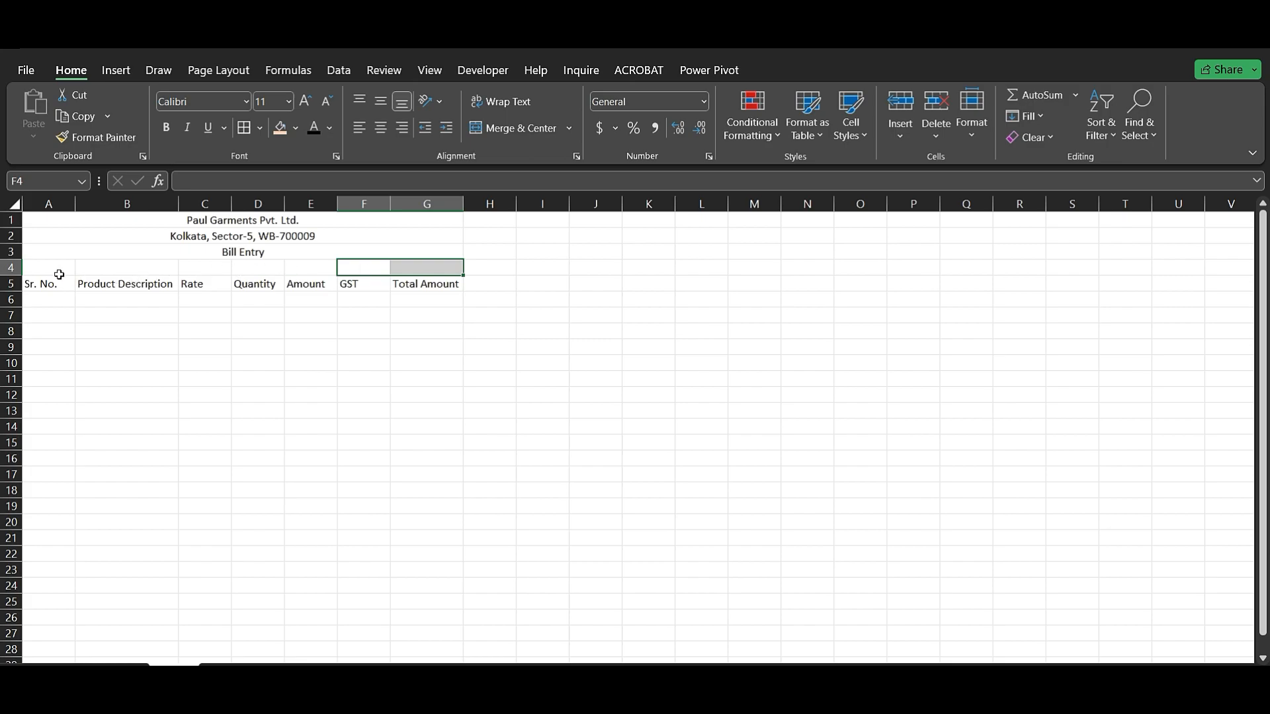
{"action": "left_click_drag", "start_coordinate": [56, 268], "coordinate": [133, 268]}
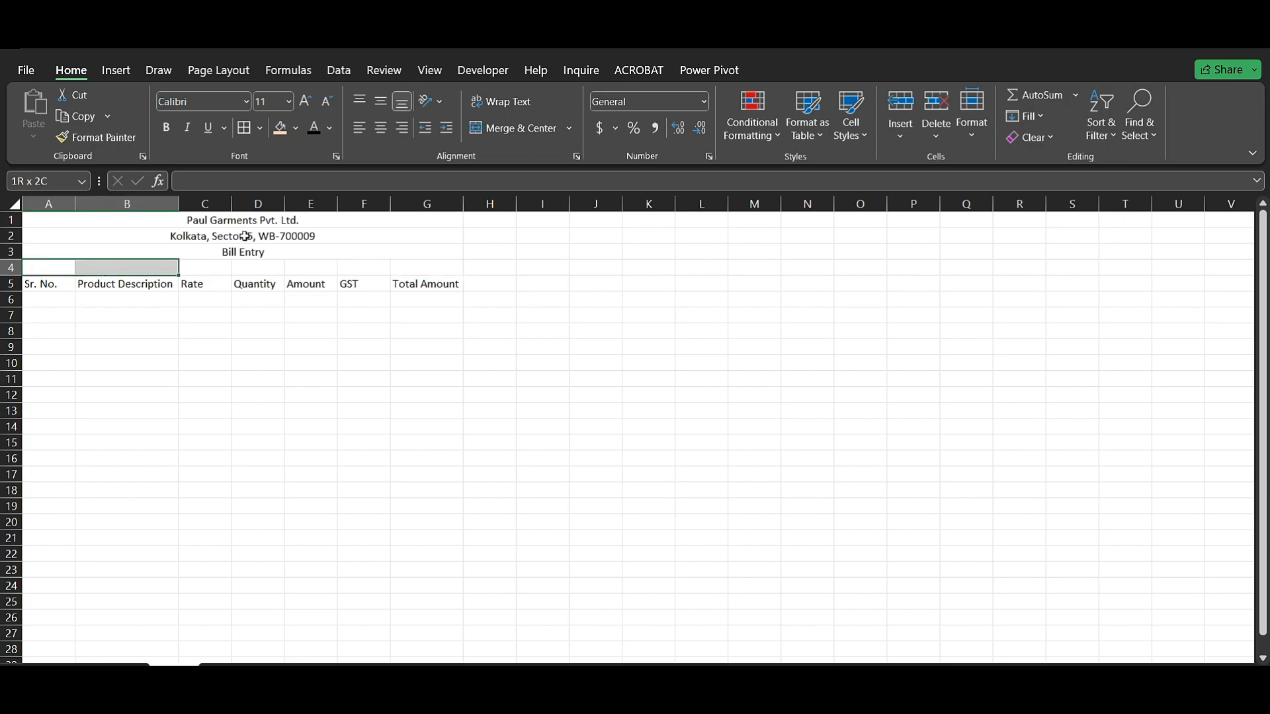
{"action": "left_click", "coordinate": [518, 129]}
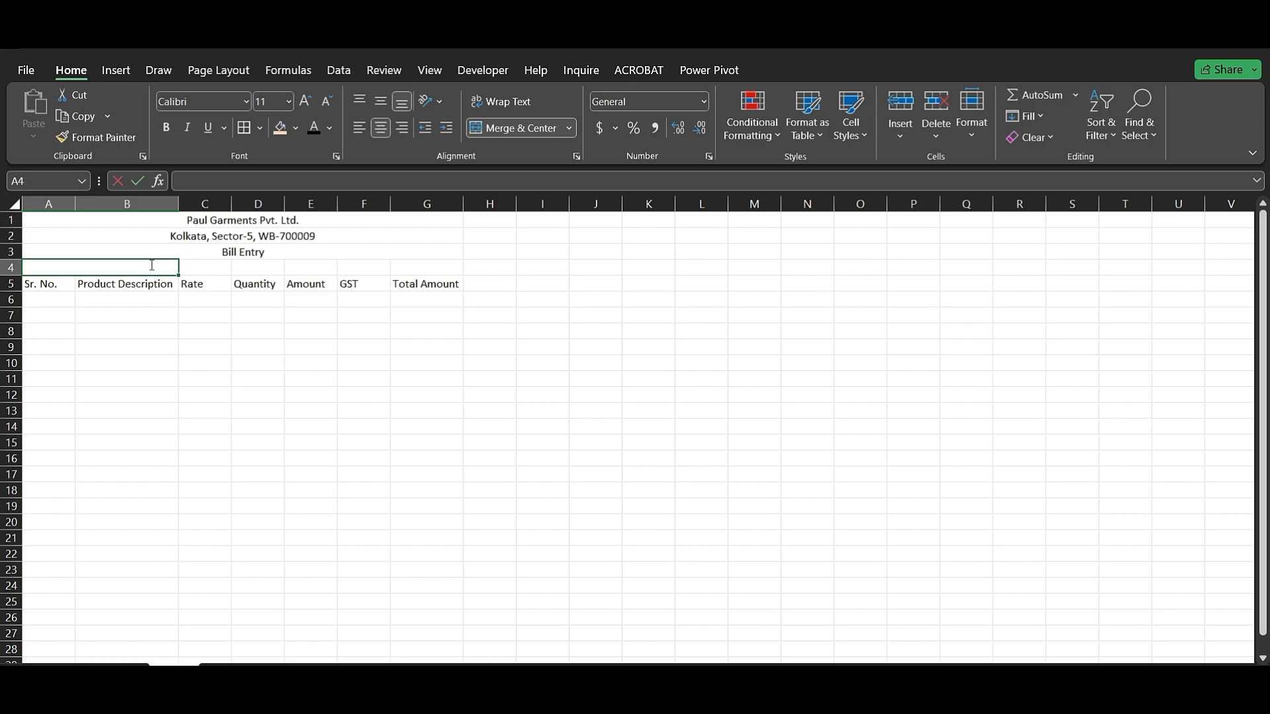
{"action": "type", "text": "Date"}
{"action": "key", "text": "Tab"}
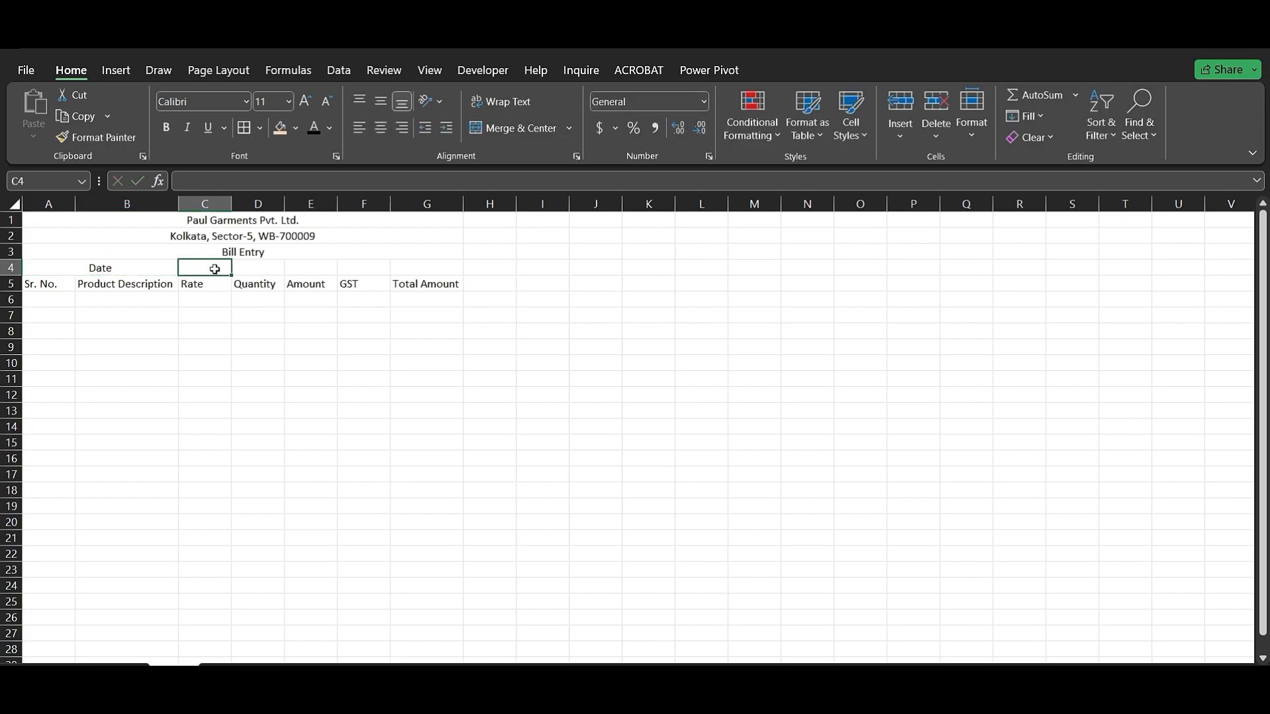
{"action": "left_click_drag", "start_coordinate": [361, 268], "coordinate": [420, 267]}
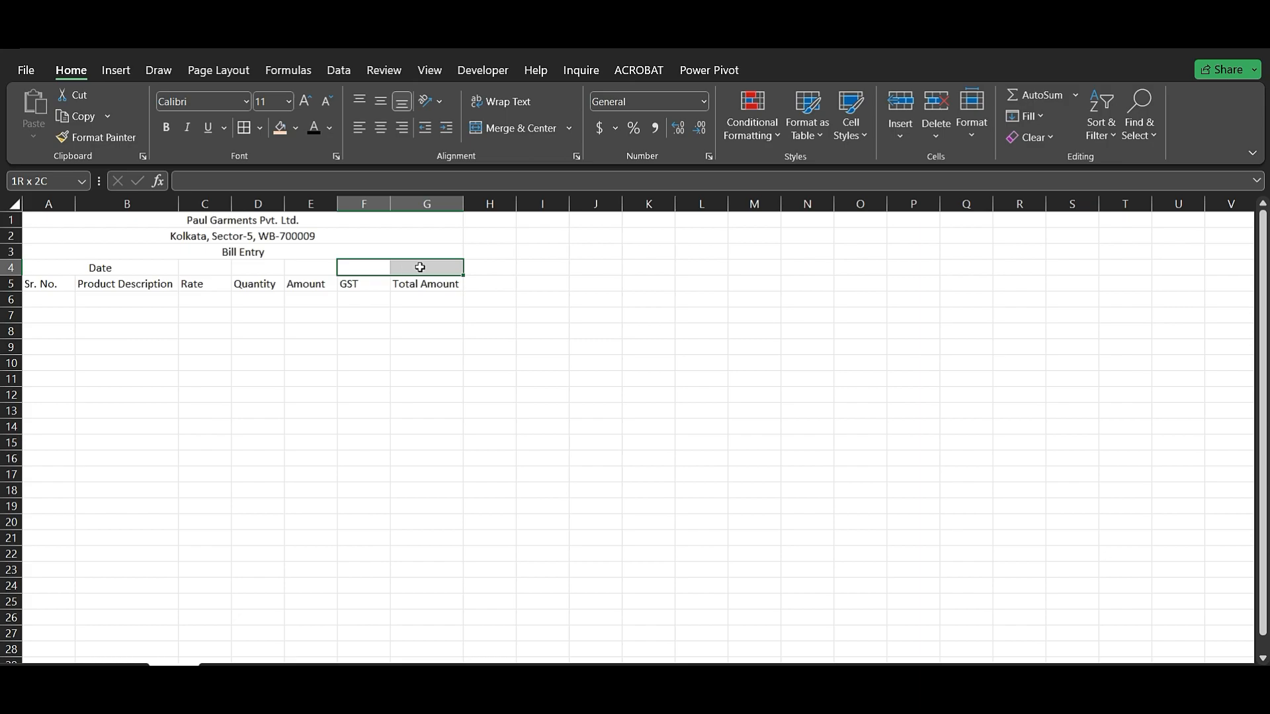
{"action": "left_click", "coordinate": [487, 128]}
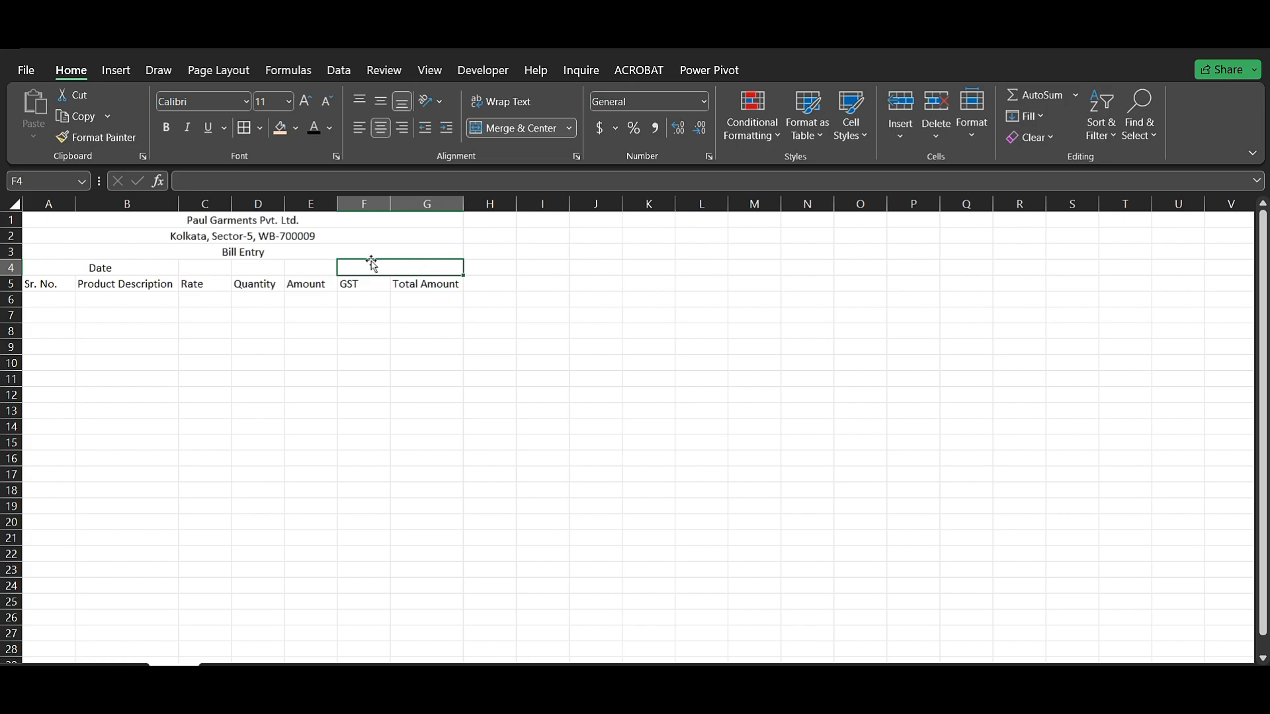
{"action": "left_click", "coordinate": [514, 128]}
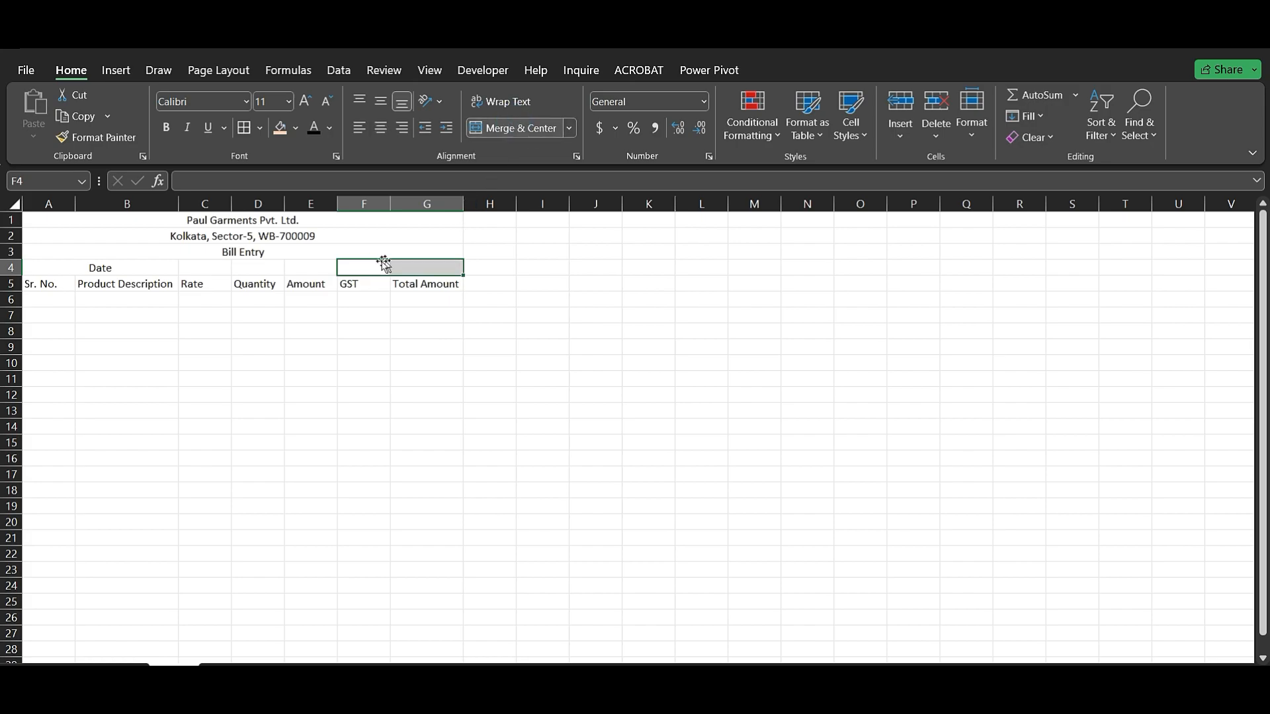
Enter the label "Invoice No." in cell F4
{"action": "left_click", "coordinate": [381, 267]}
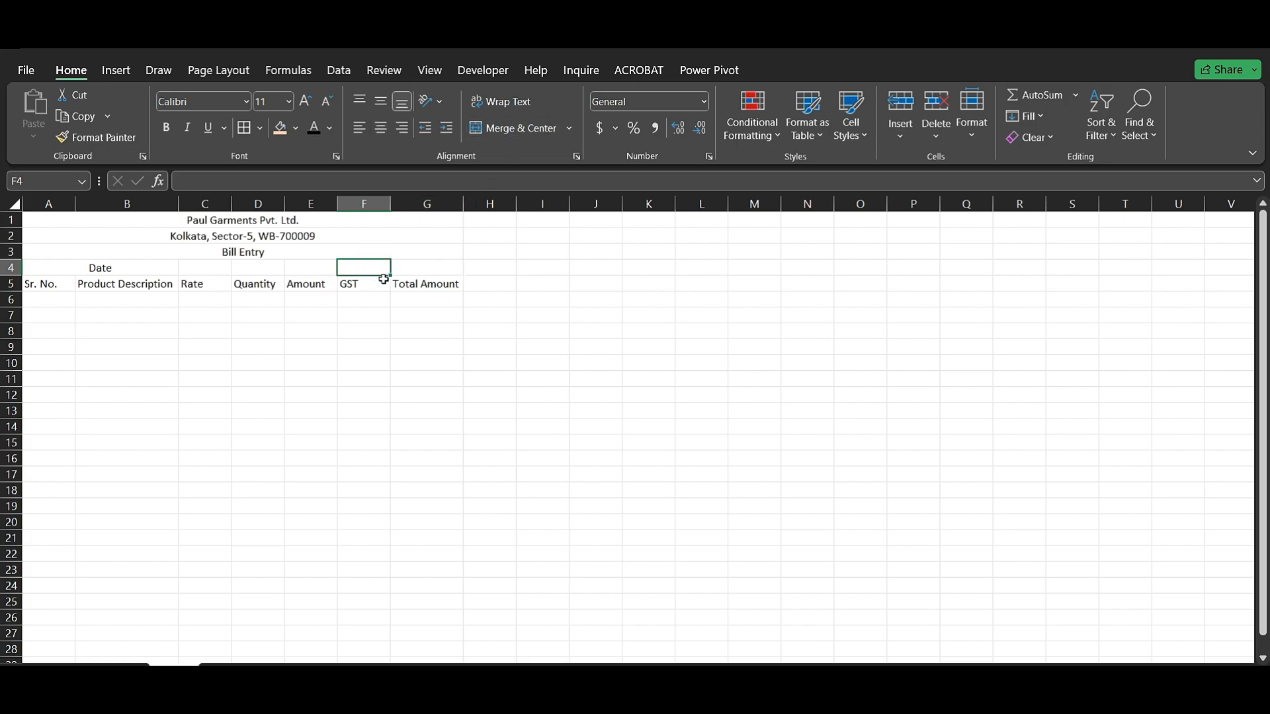
{"action": "type", "text": "Invoice No."}
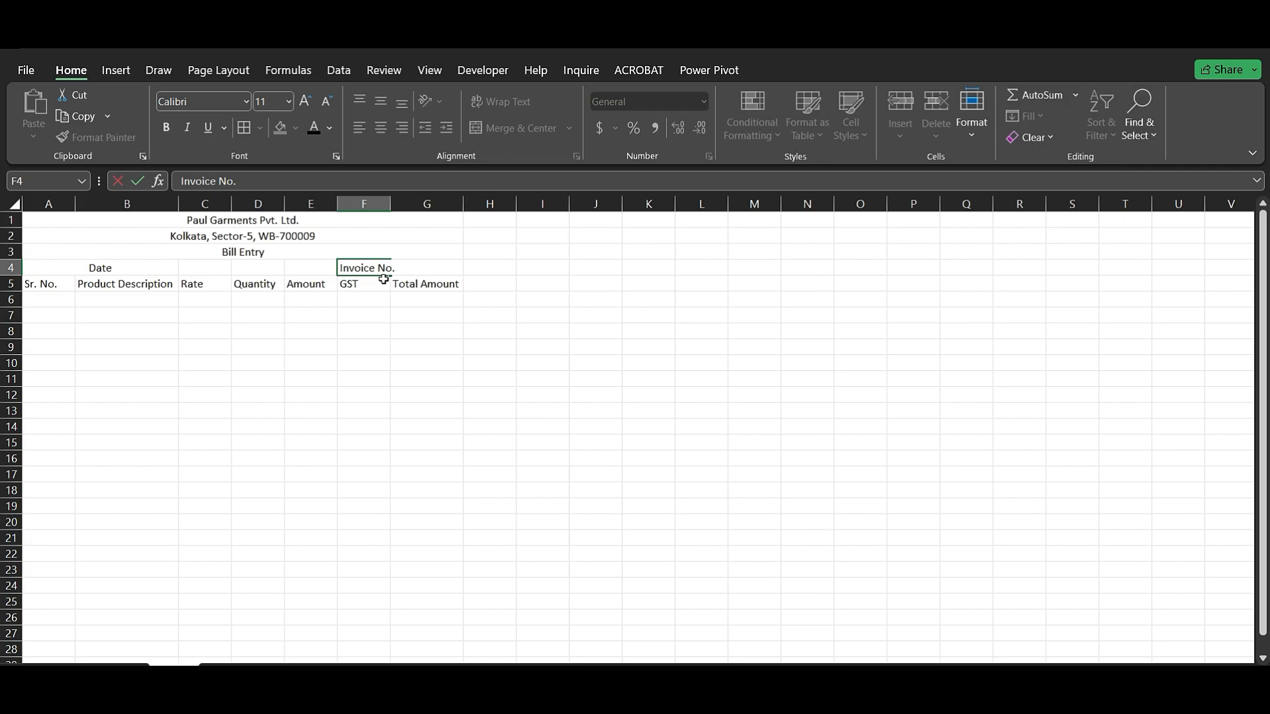
Widen column F to fit the "Invoice No." label and apply all borders to the range A1:G25
{"action": "key", "text": "Tab"}
{"action": "left_click_drag", "start_coordinate": [391, 203], "coordinate": [402, 202]}
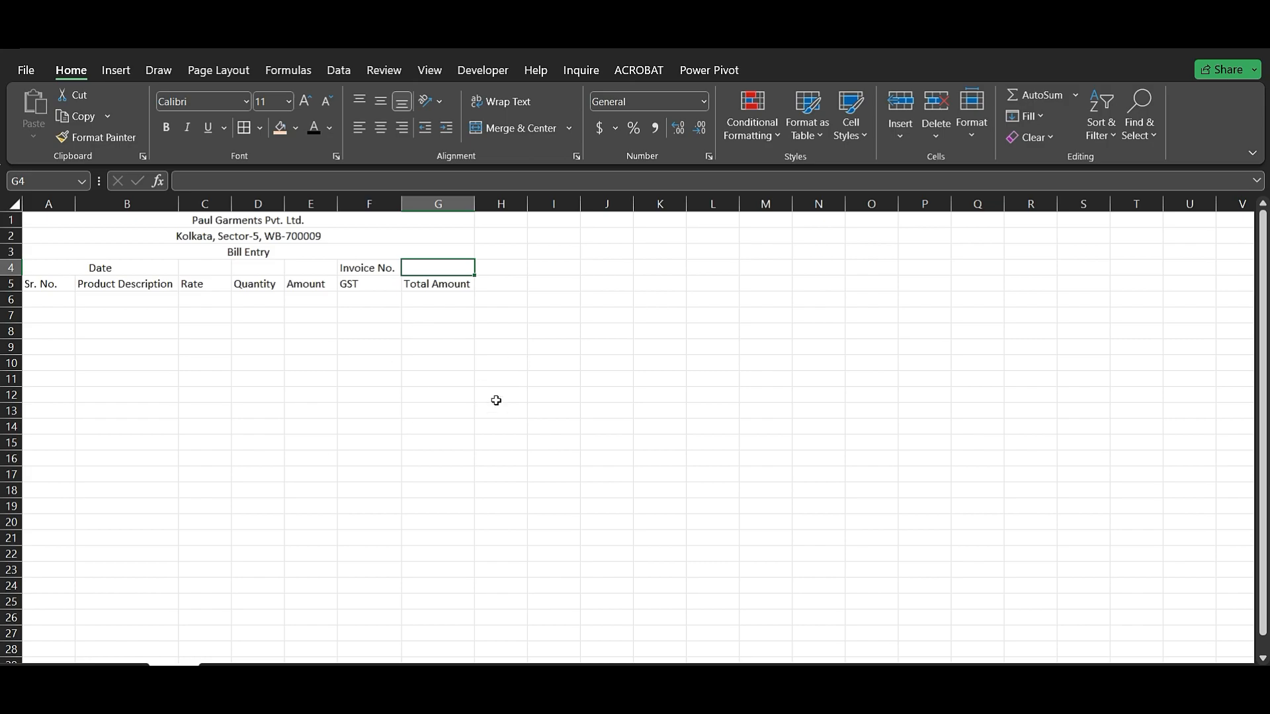
{"action": "left_click_drag", "start_coordinate": [62, 219], "coordinate": [445, 594]}
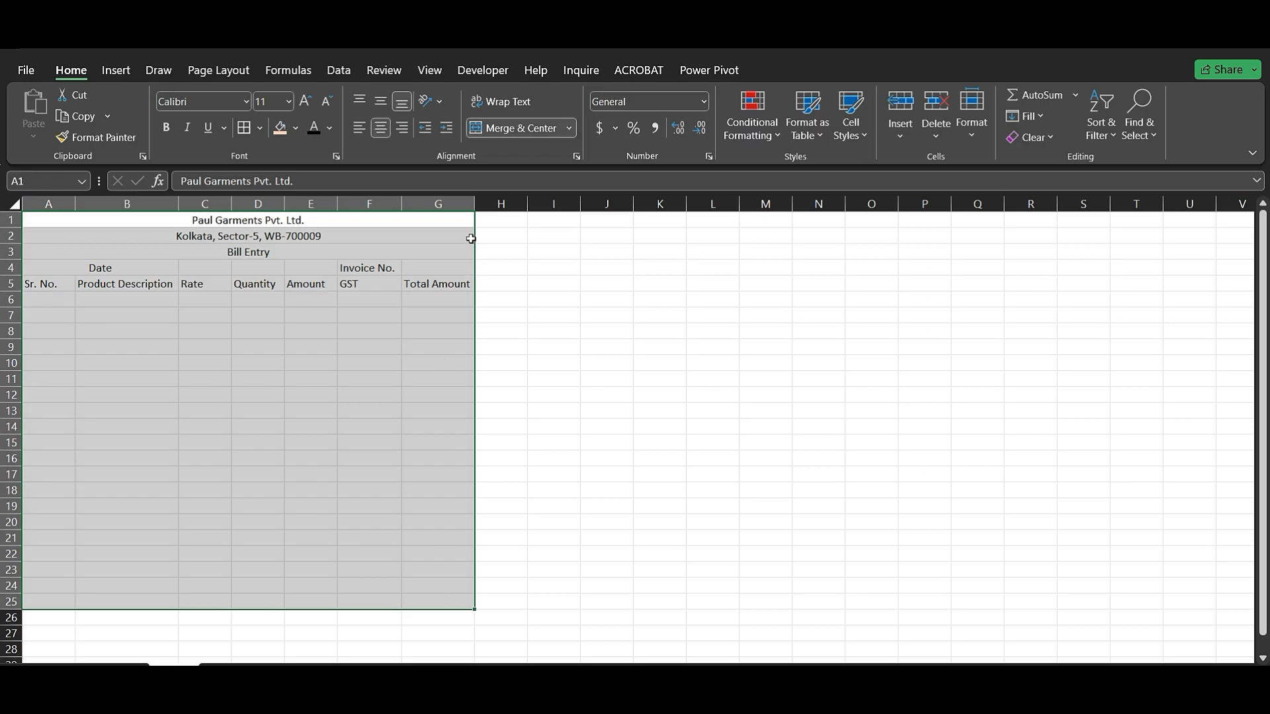
{"action": "left_click", "coordinate": [259, 128]}
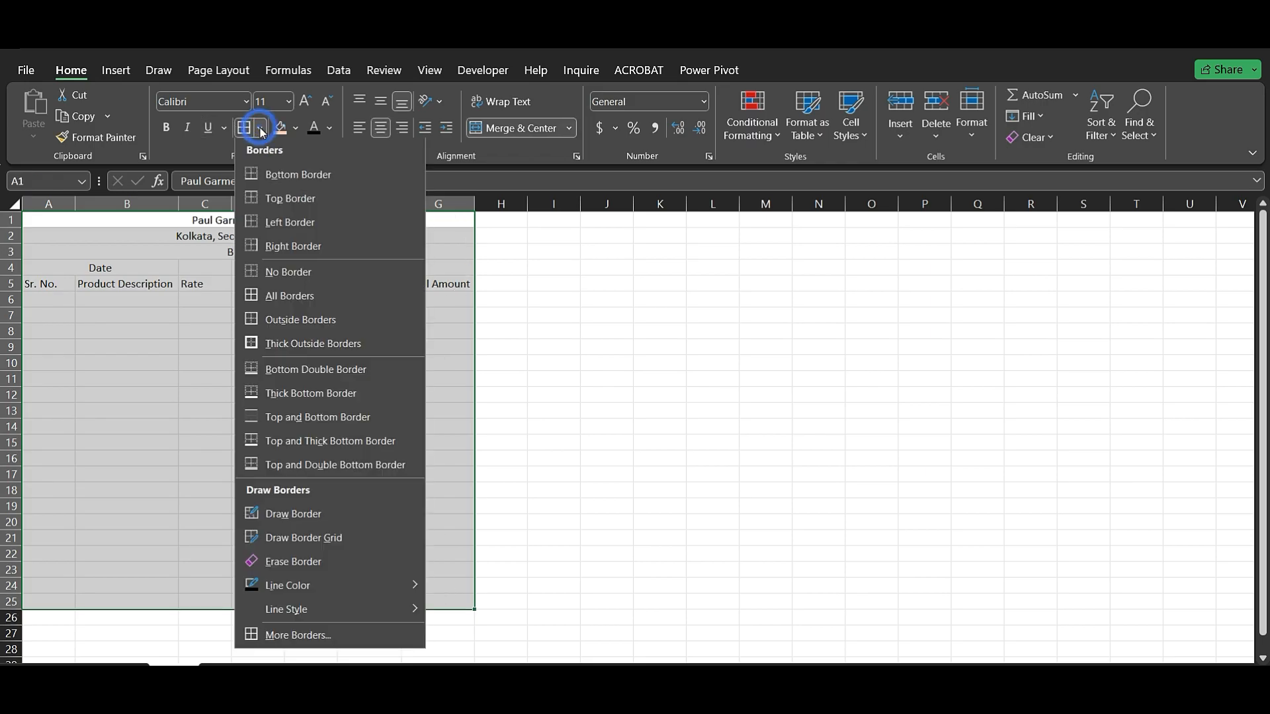
{"action": "left_click", "coordinate": [275, 296]}
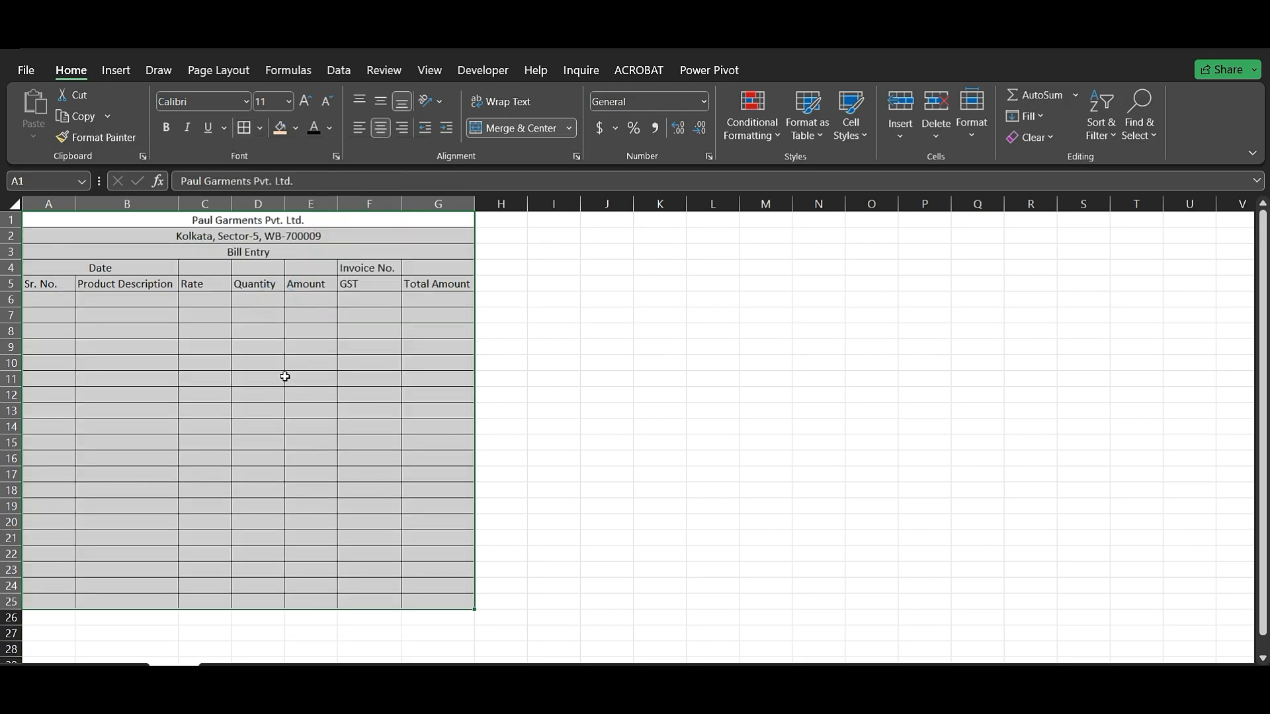
{"action": "left_click", "coordinate": [187, 375]}
Format the company name in row 1 as bold, size 14, with a green fill
{"action": "left_click", "coordinate": [232, 219]}
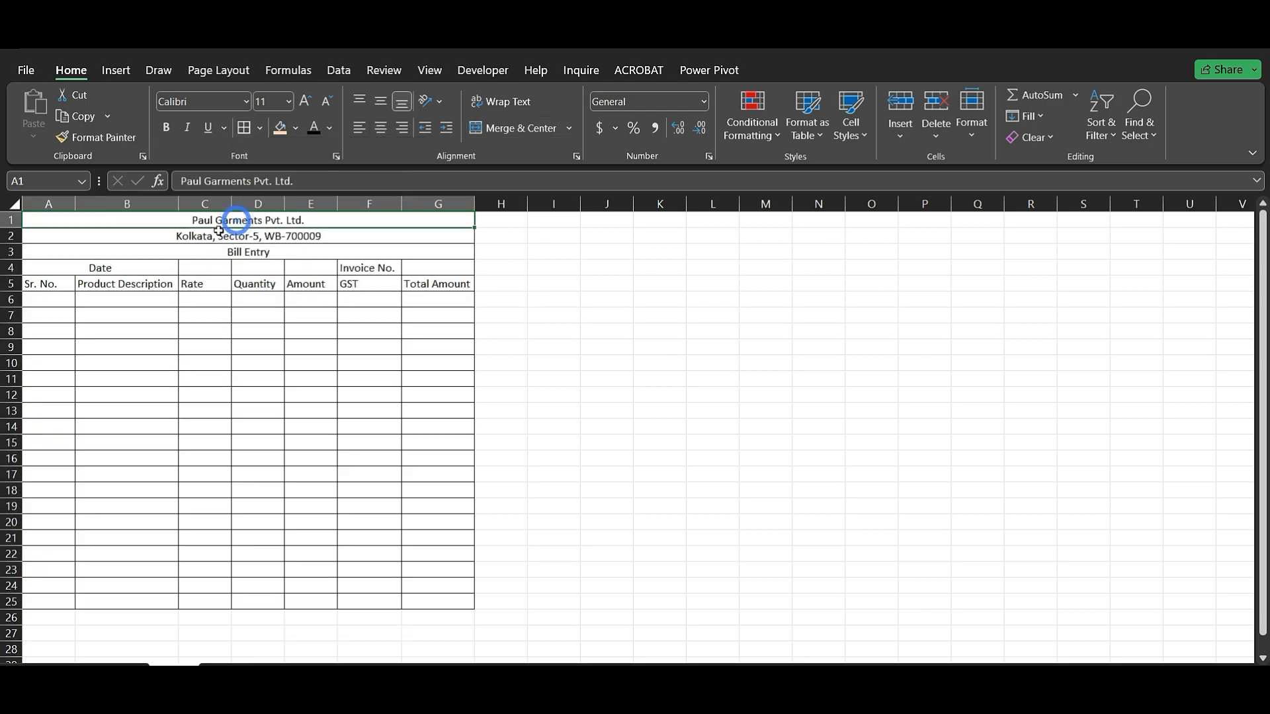
{"action": "left_click", "coordinate": [305, 103]}
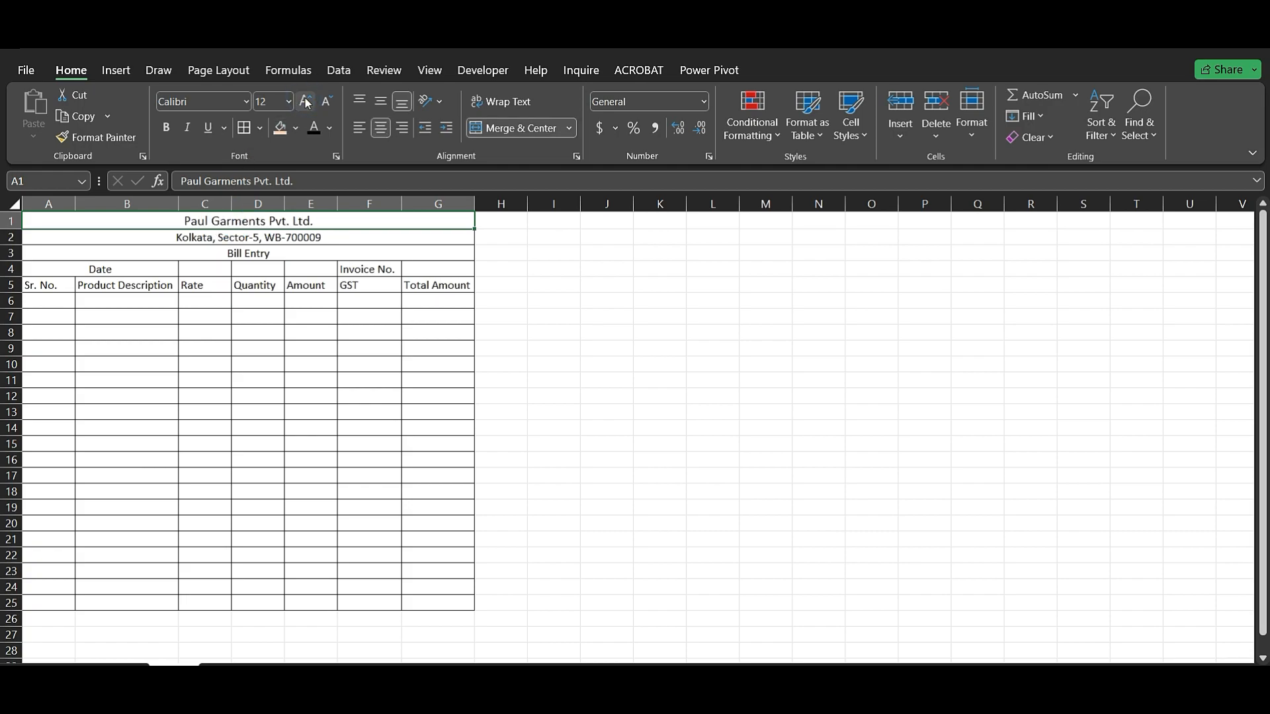
{"action": "left_click", "coordinate": [306, 102]}
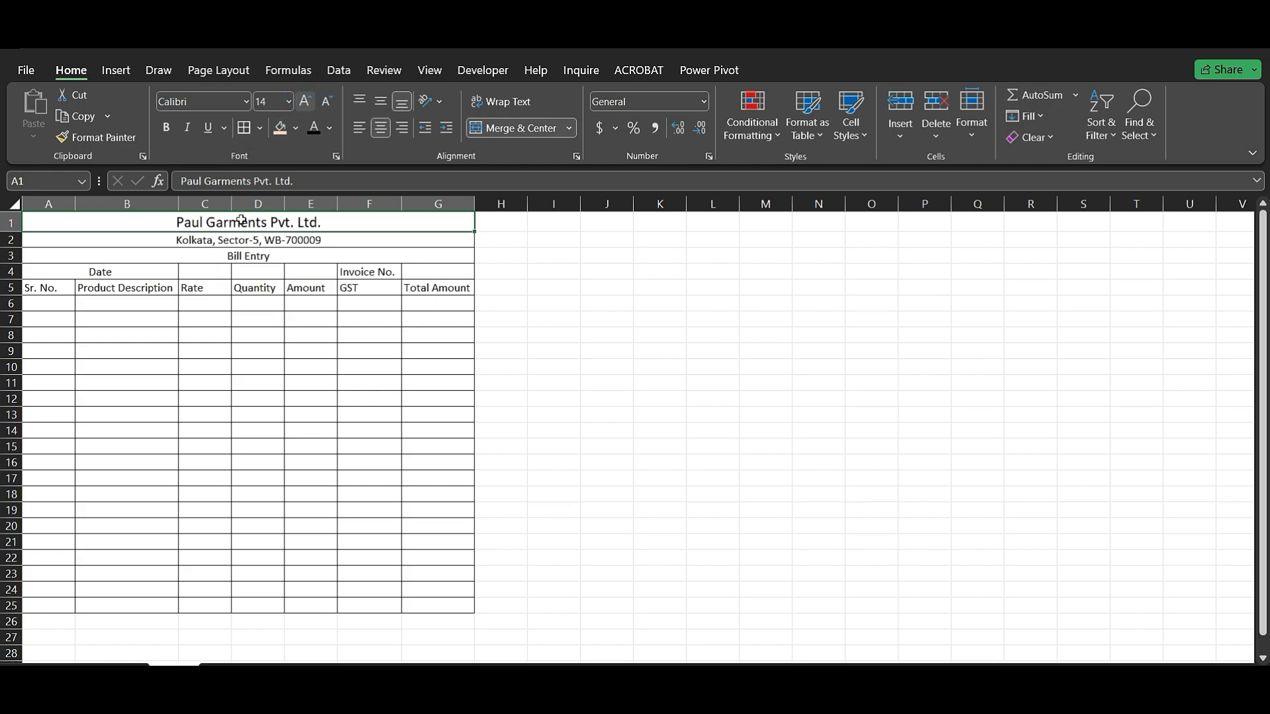
{"action": "left_click", "coordinate": [167, 128]}
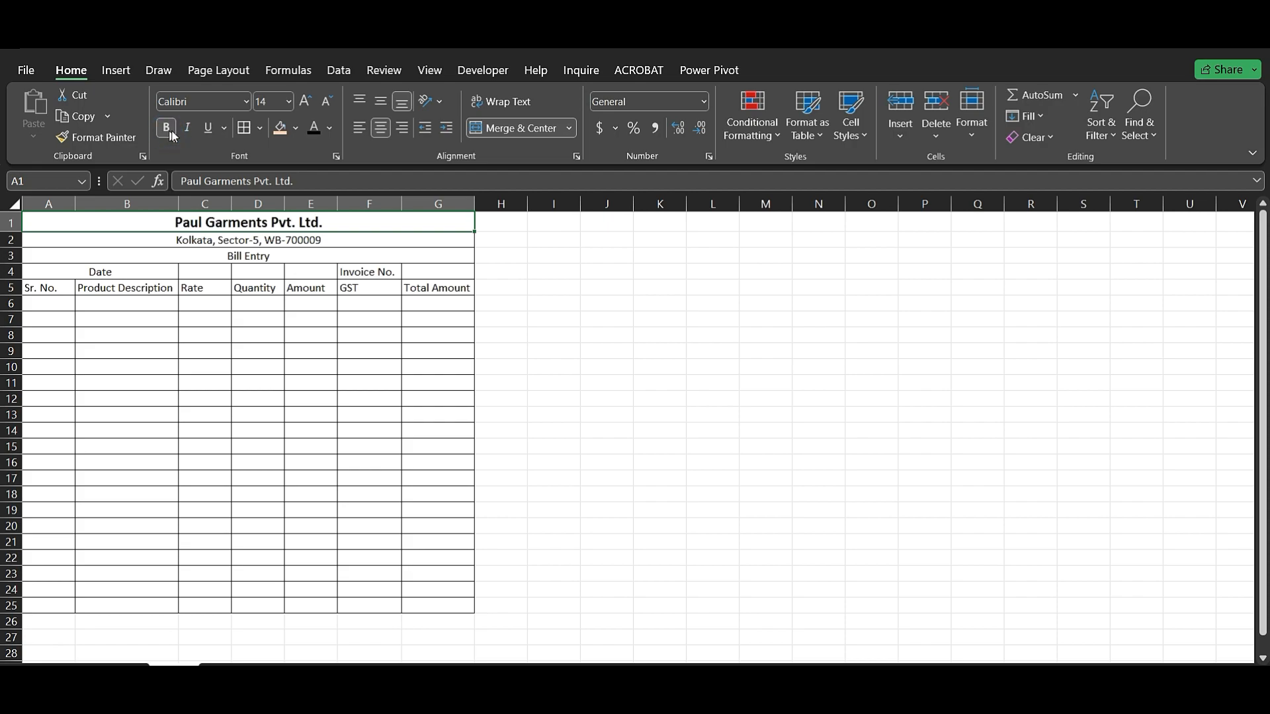
{"action": "left_click", "coordinate": [296, 128]}
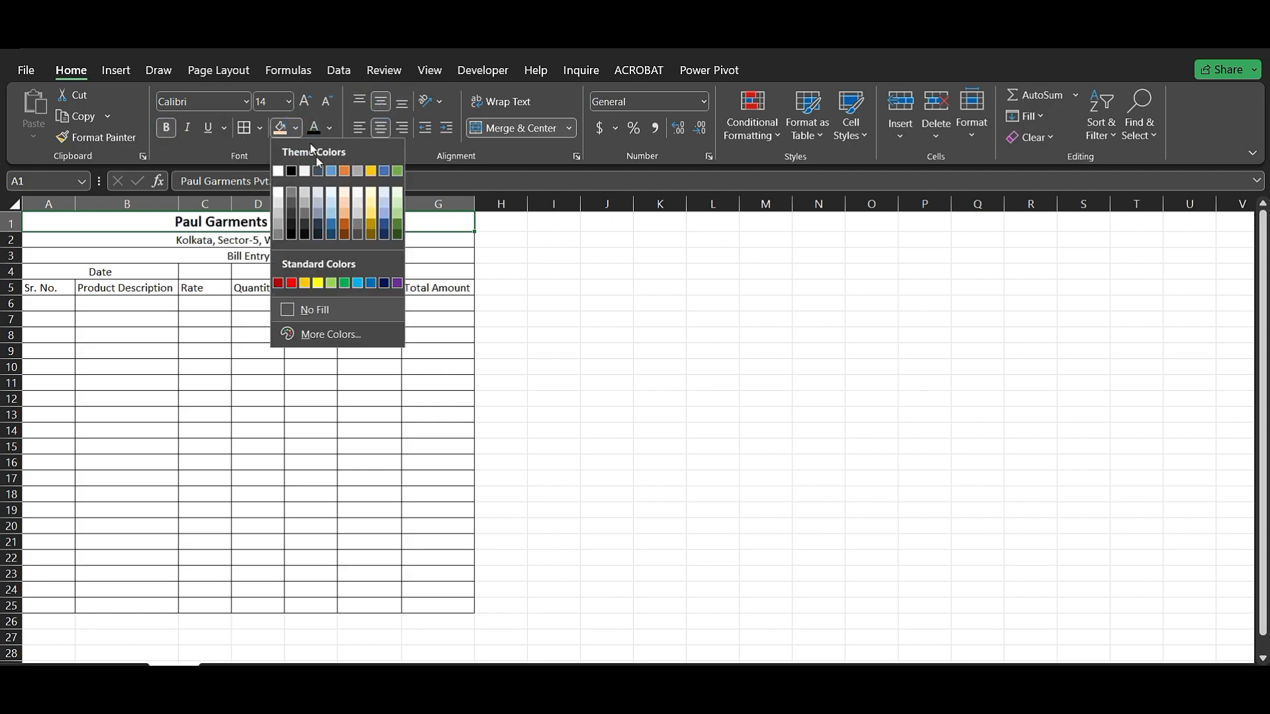
{"action": "left_click", "coordinate": [345, 283]}
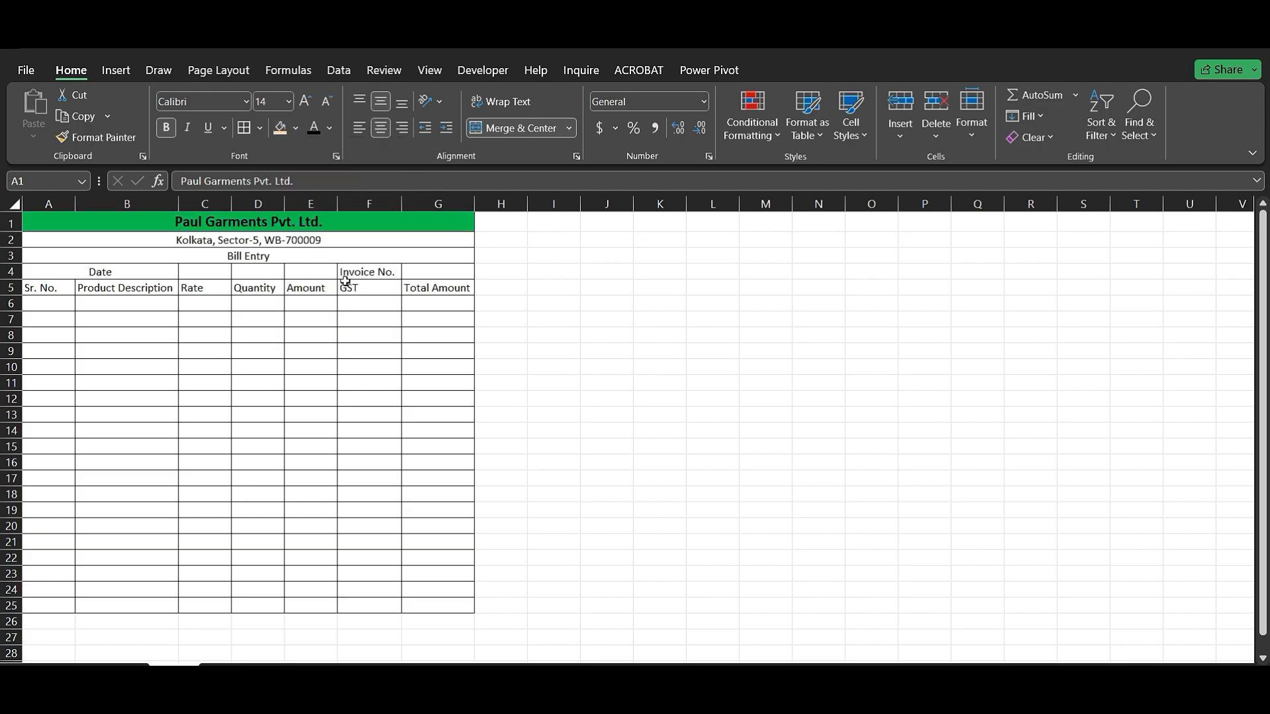
Make the company address in row 2 bold and give it a light yellow fill
{"action": "left_click", "coordinate": [299, 240]}
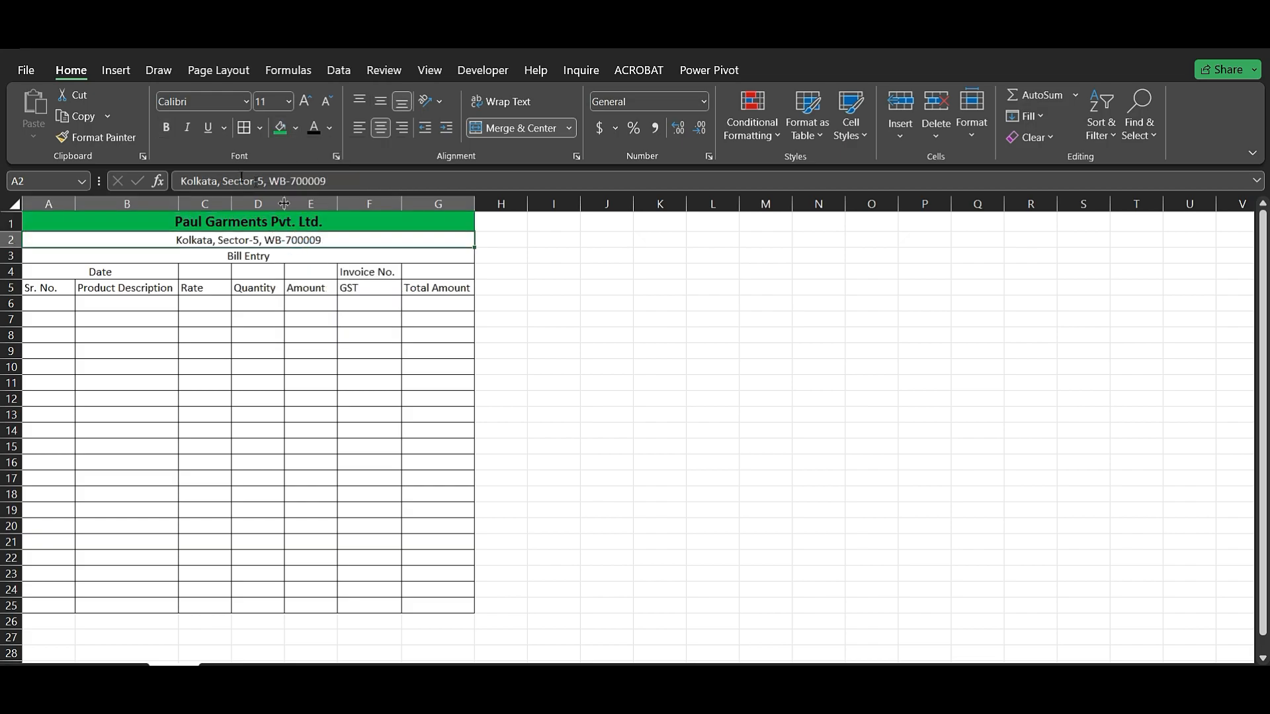
{"action": "left_click", "coordinate": [168, 129]}
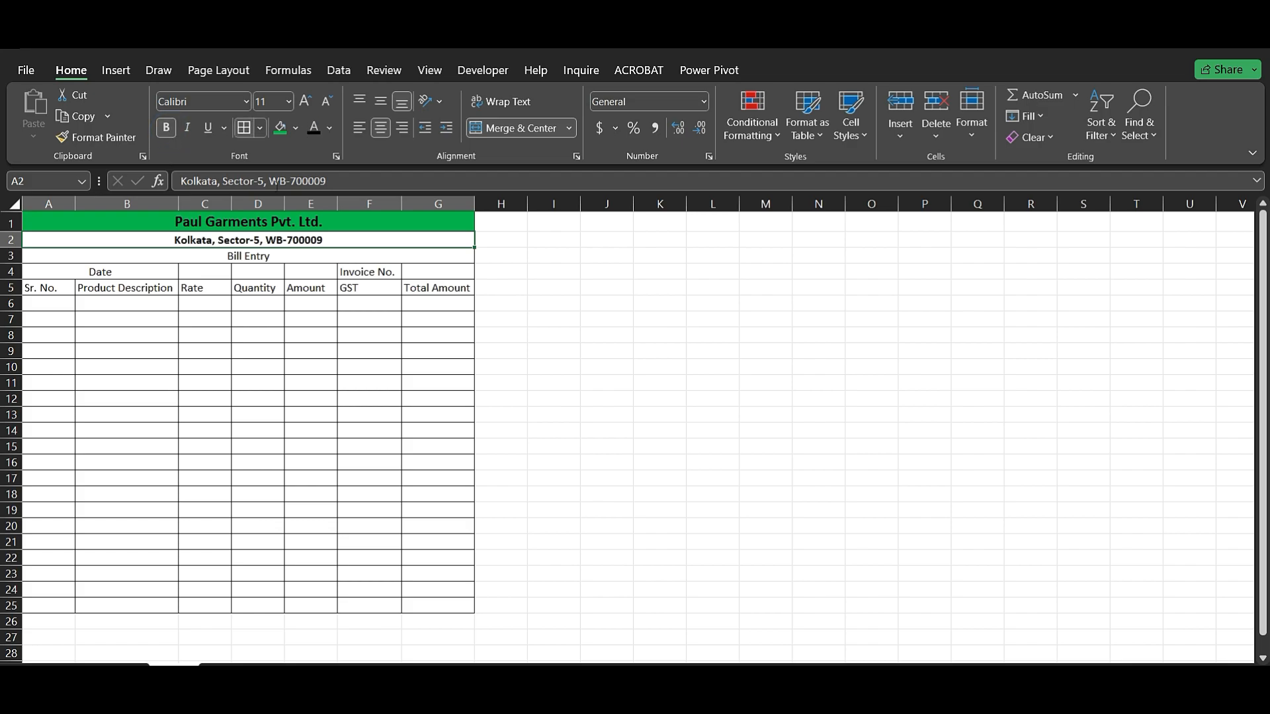
{"action": "left_click", "coordinate": [300, 133]}
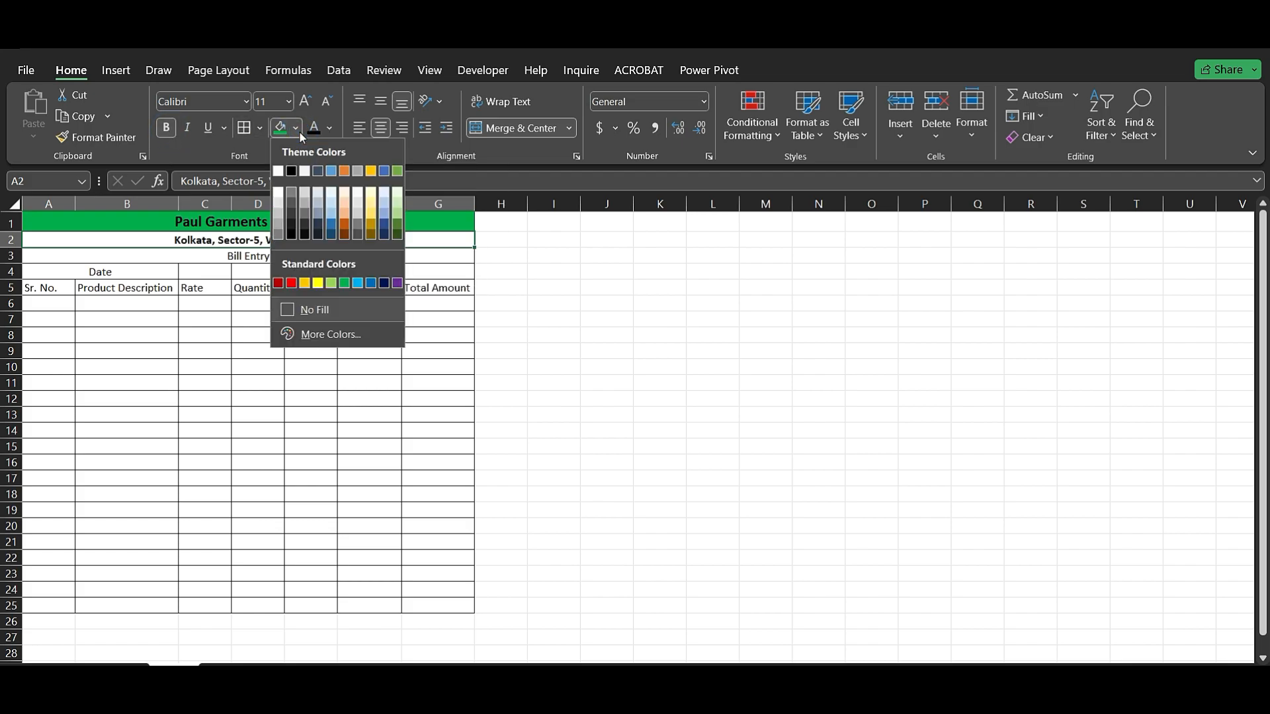
{"action": "left_click", "coordinate": [371, 192]}
Format the "Bill Entry" heading in row 3 as bold, size 12, with a light orange fill
{"action": "left_click", "coordinate": [334, 253]}
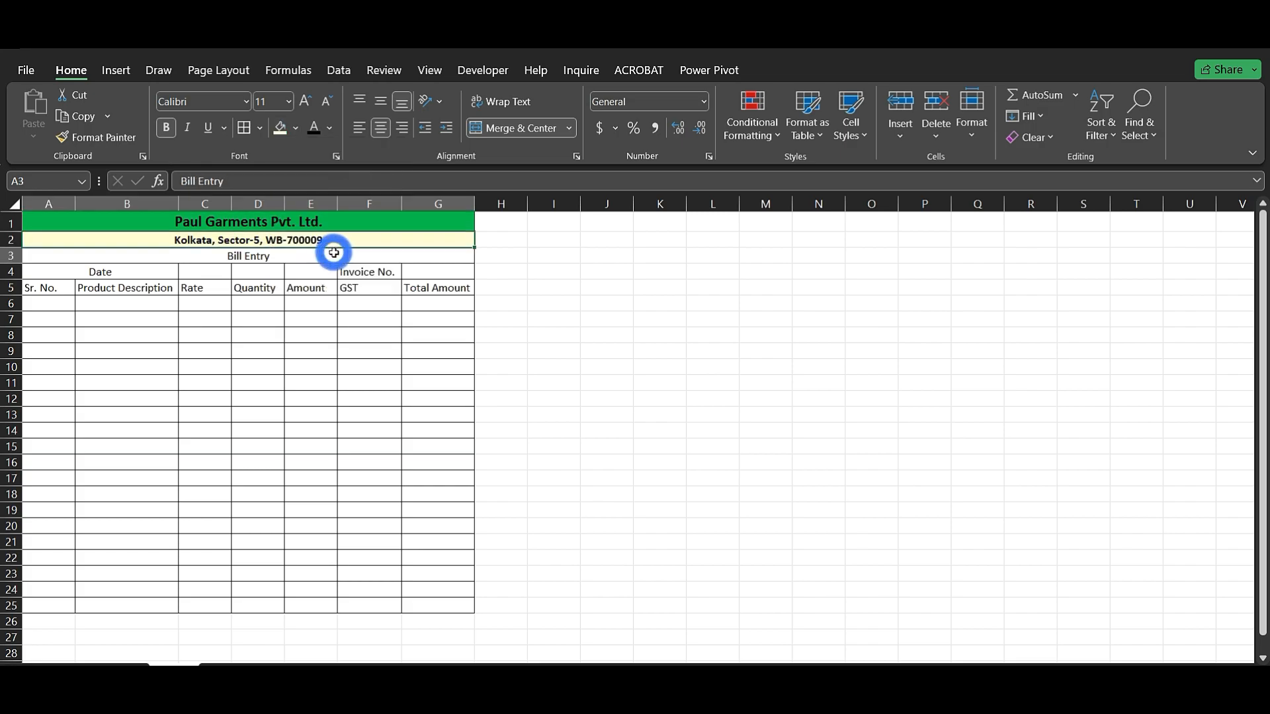
{"action": "left_click", "coordinate": [168, 128]}
{"action": "left_click", "coordinate": [308, 102]}
{"action": "left_click", "coordinate": [309, 103]}
{"action": "left_click", "coordinate": [326, 102]}
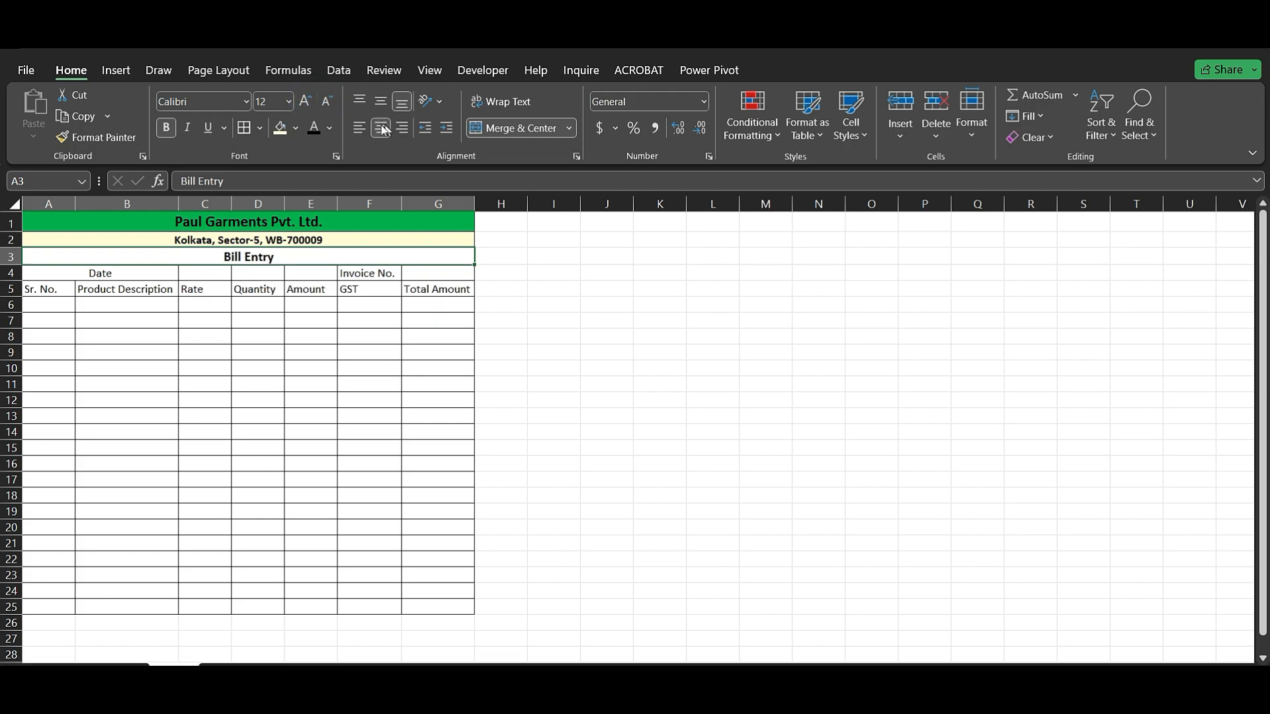
{"action": "left_click", "coordinate": [301, 133]}
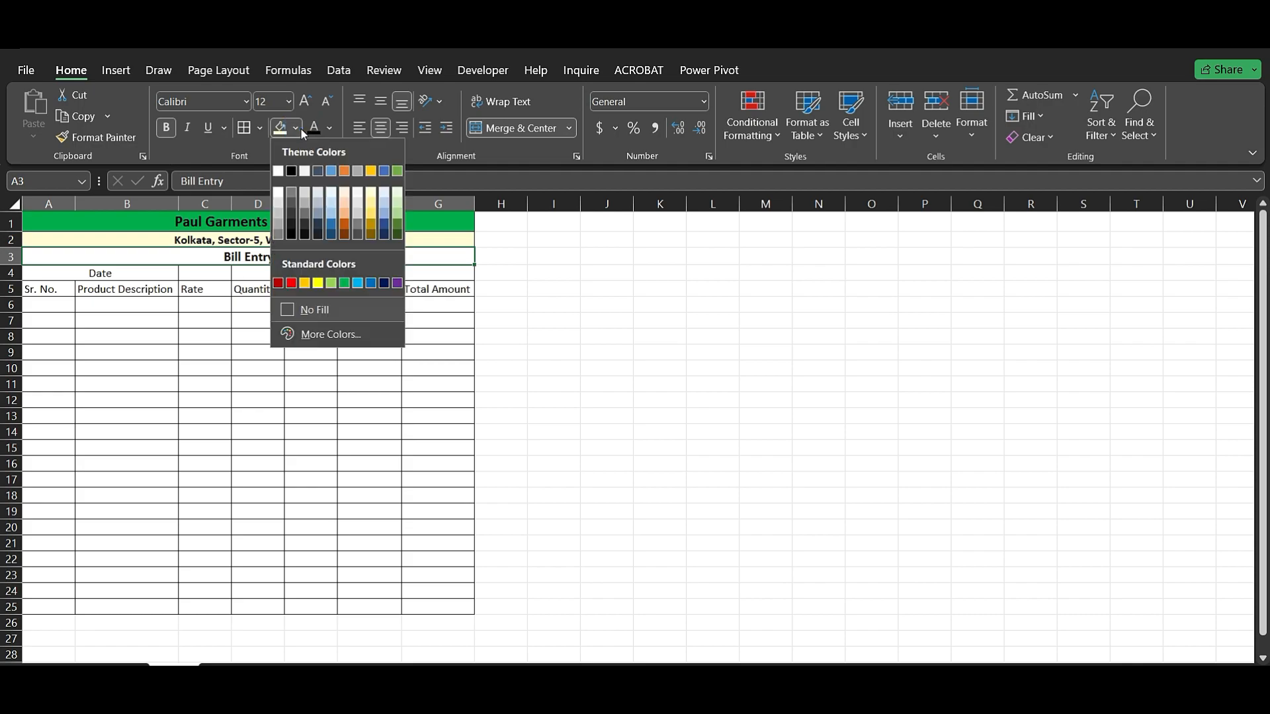
{"action": "left_click", "coordinate": [345, 207]}
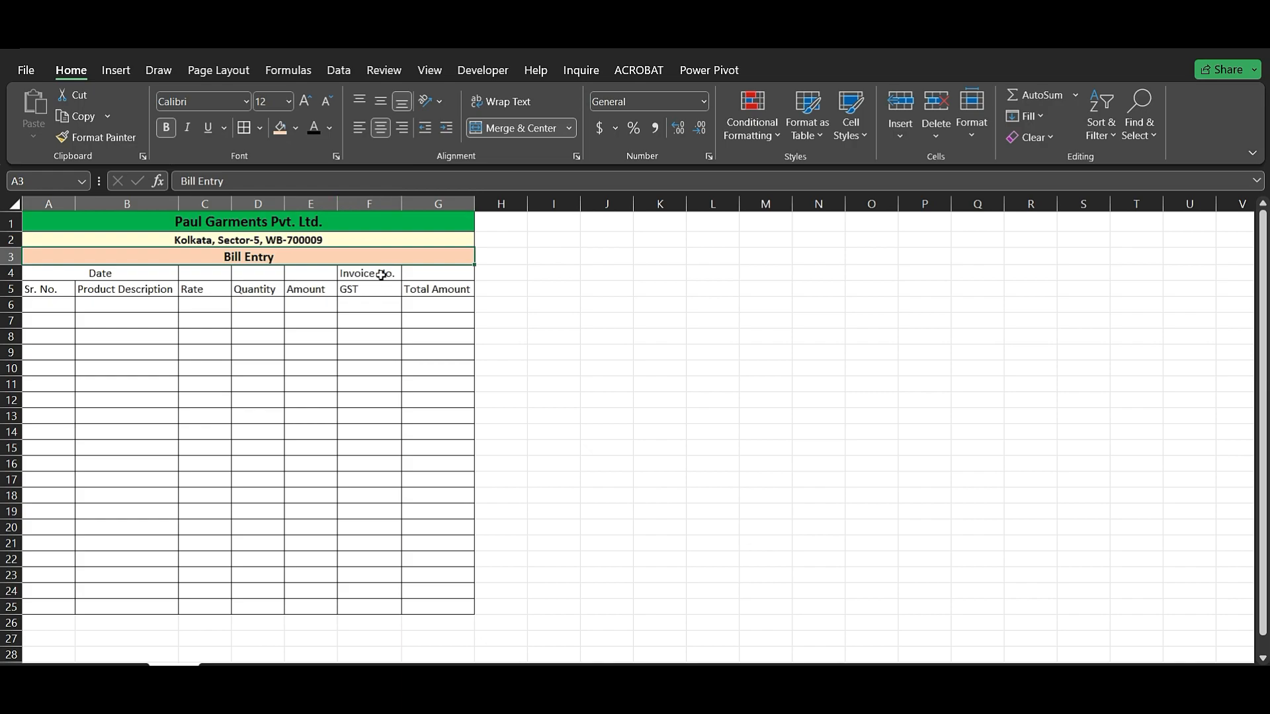
Make the "Date" label bold and right-aligned, and make the "Invoice No." label bold
{"action": "left_click", "coordinate": [380, 274]}
{"action": "left_click", "coordinate": [82, 275]}
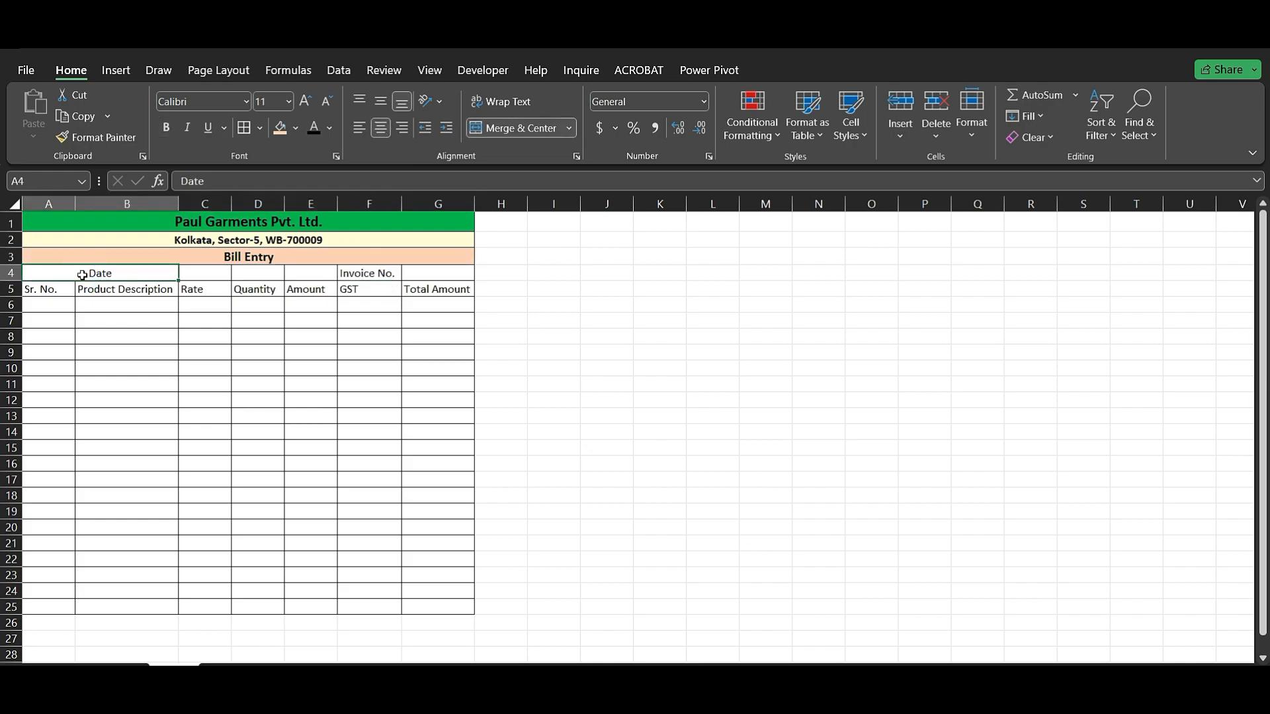
{"action": "left_click", "coordinate": [166, 127]}
{"action": "left_click", "coordinate": [403, 130]}
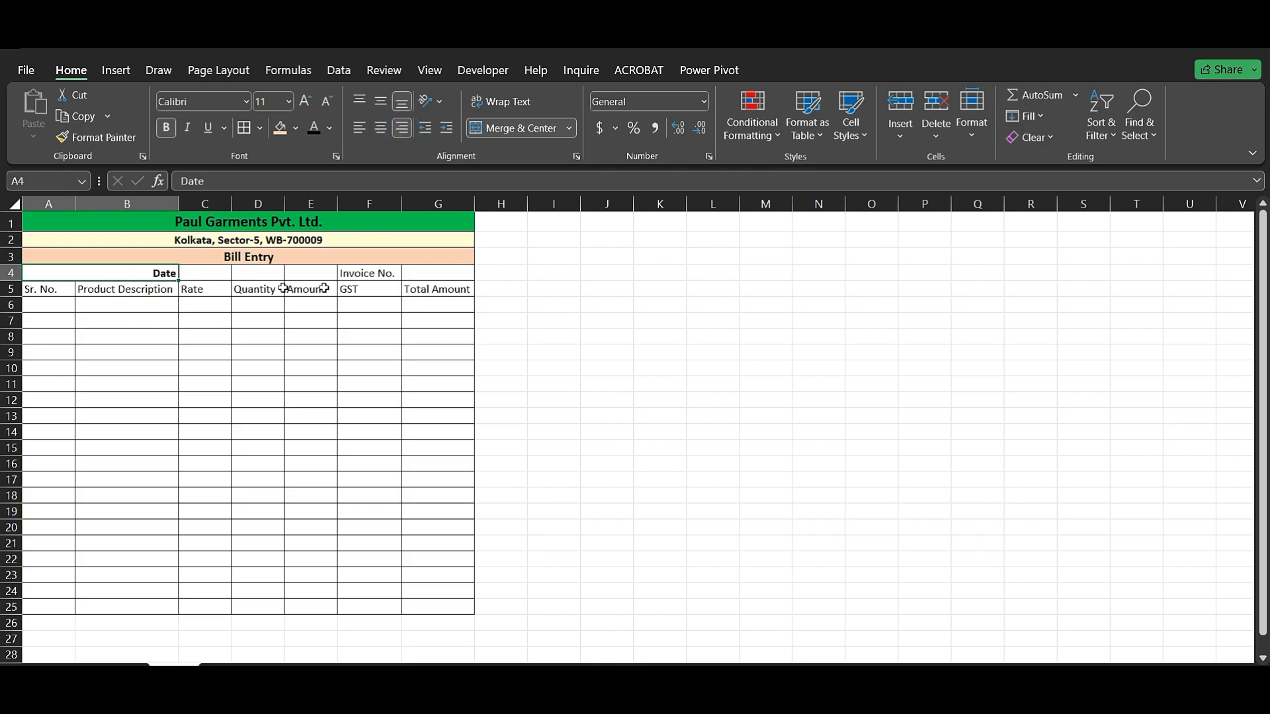
{"action": "left_click", "coordinate": [357, 276]}
{"action": "left_click", "coordinate": [172, 126]}
Widen column C slightly to make room for a date in cell C4
{"action": "left_click", "coordinate": [205, 273]}
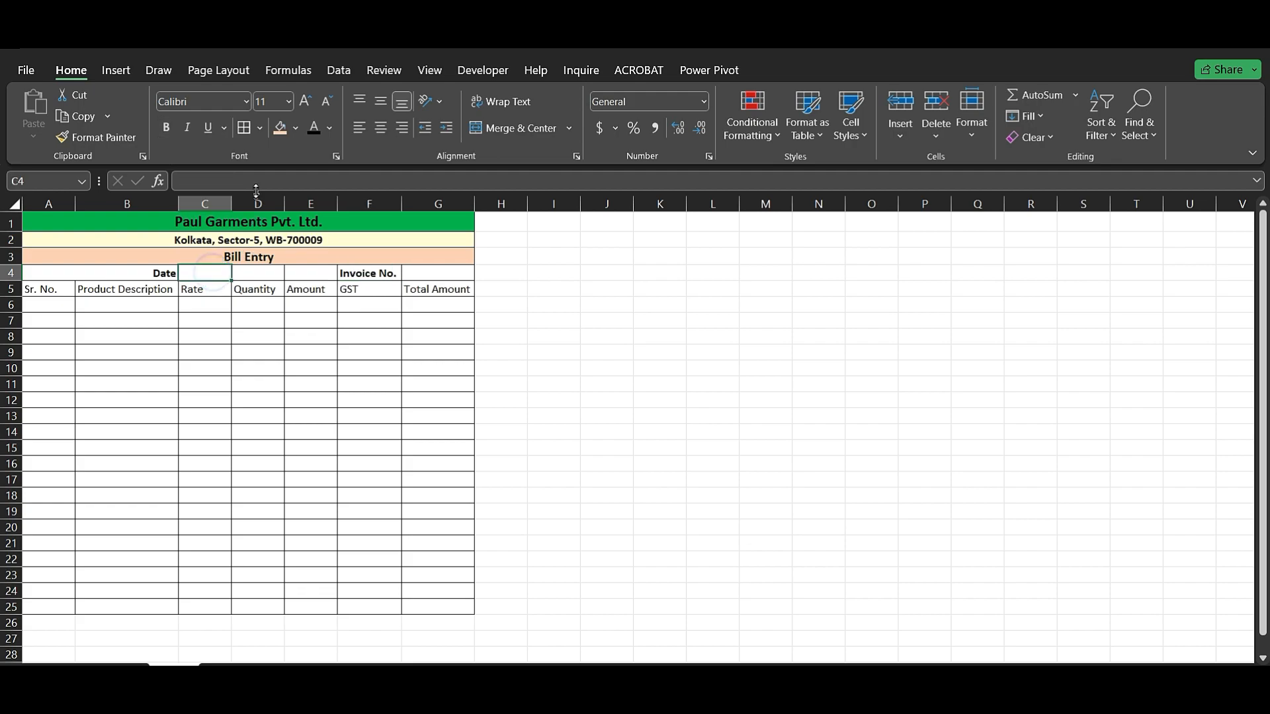
{"action": "left_click_drag", "start_coordinate": [233, 203], "coordinate": [244, 203]}
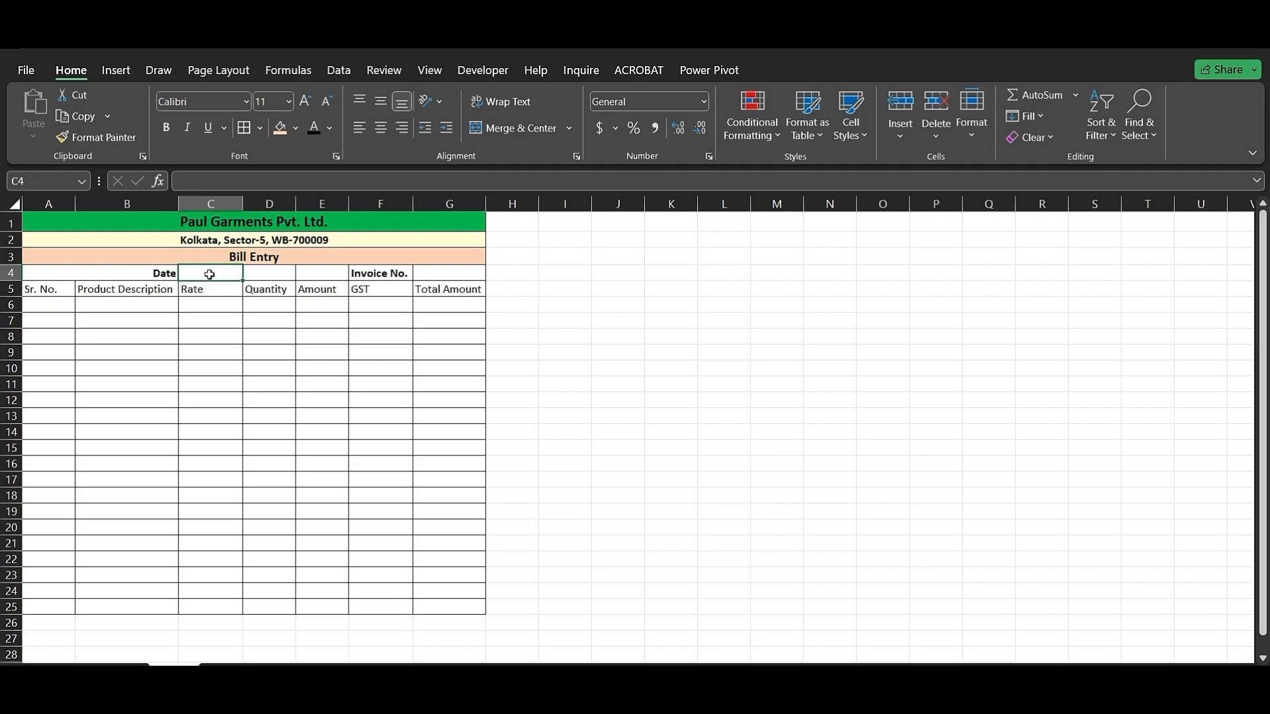
Try the formula =TODAY() in the date cell C4 and clear the cell again
{"action": "type", "text": "t"}
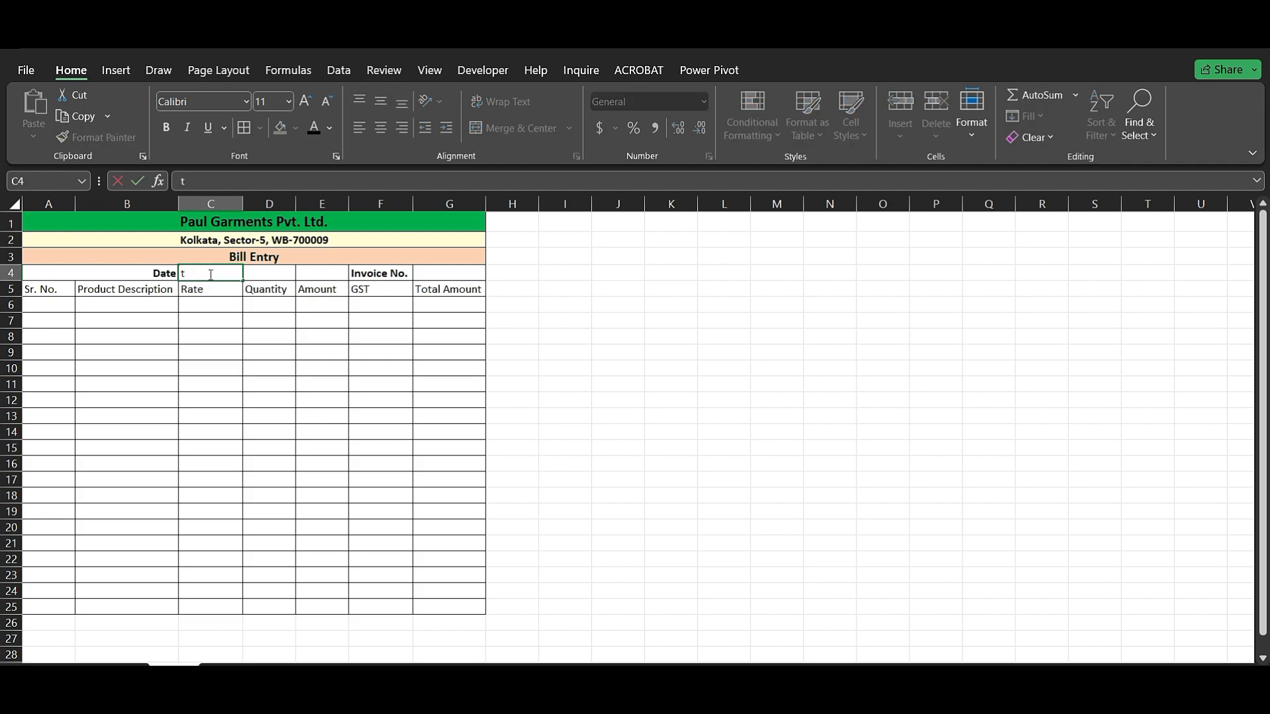
{"action": "type", "text": "tod"}
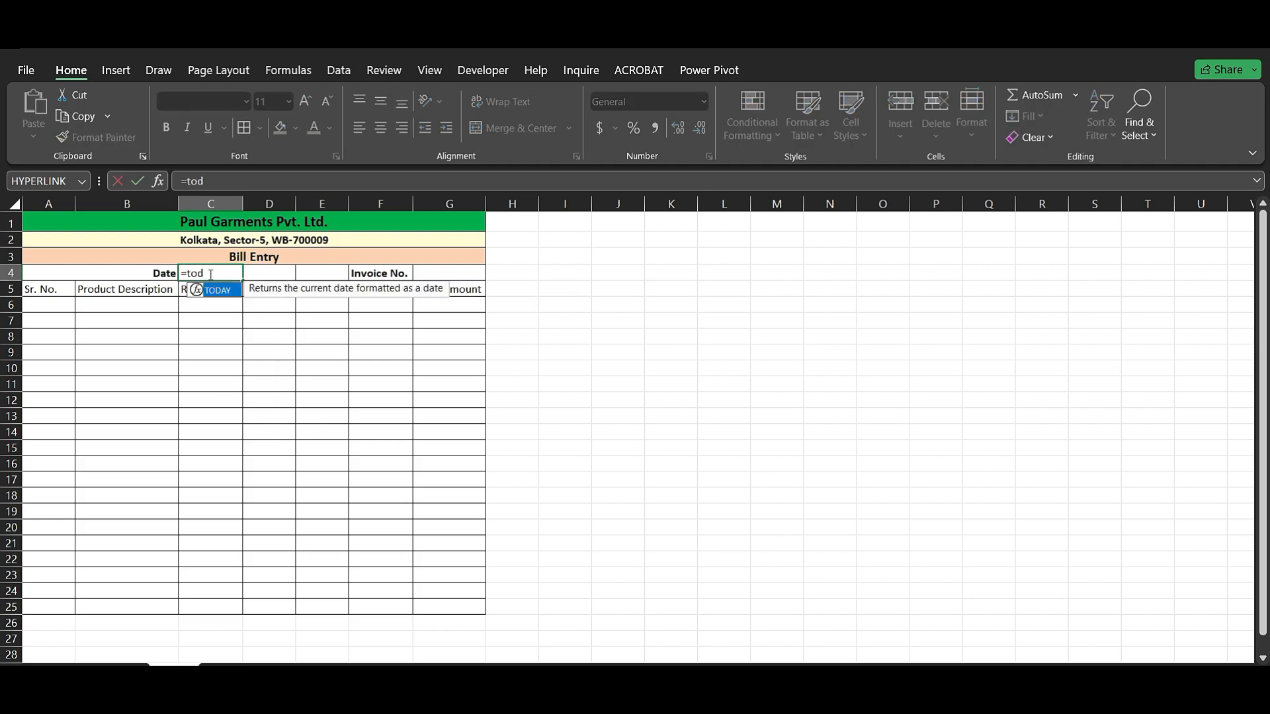
{"action": "type", "text": "ay()"}
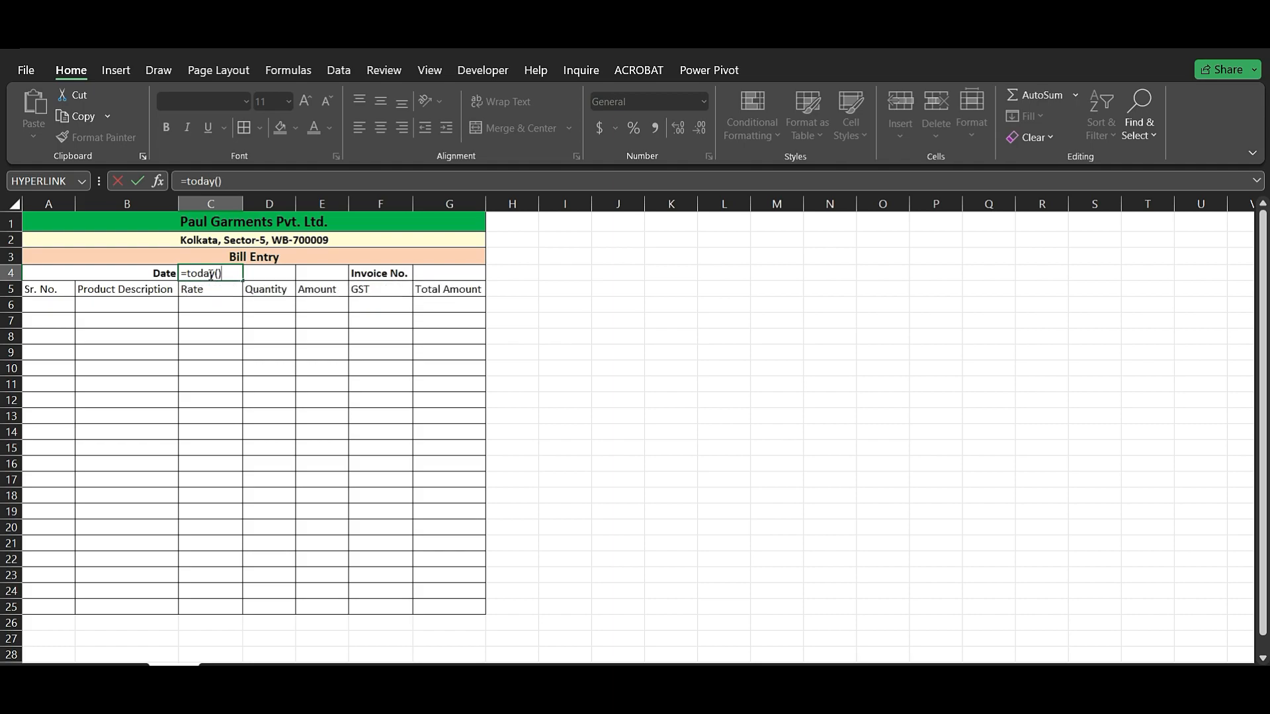
{"action": "key", "text": "Return"}
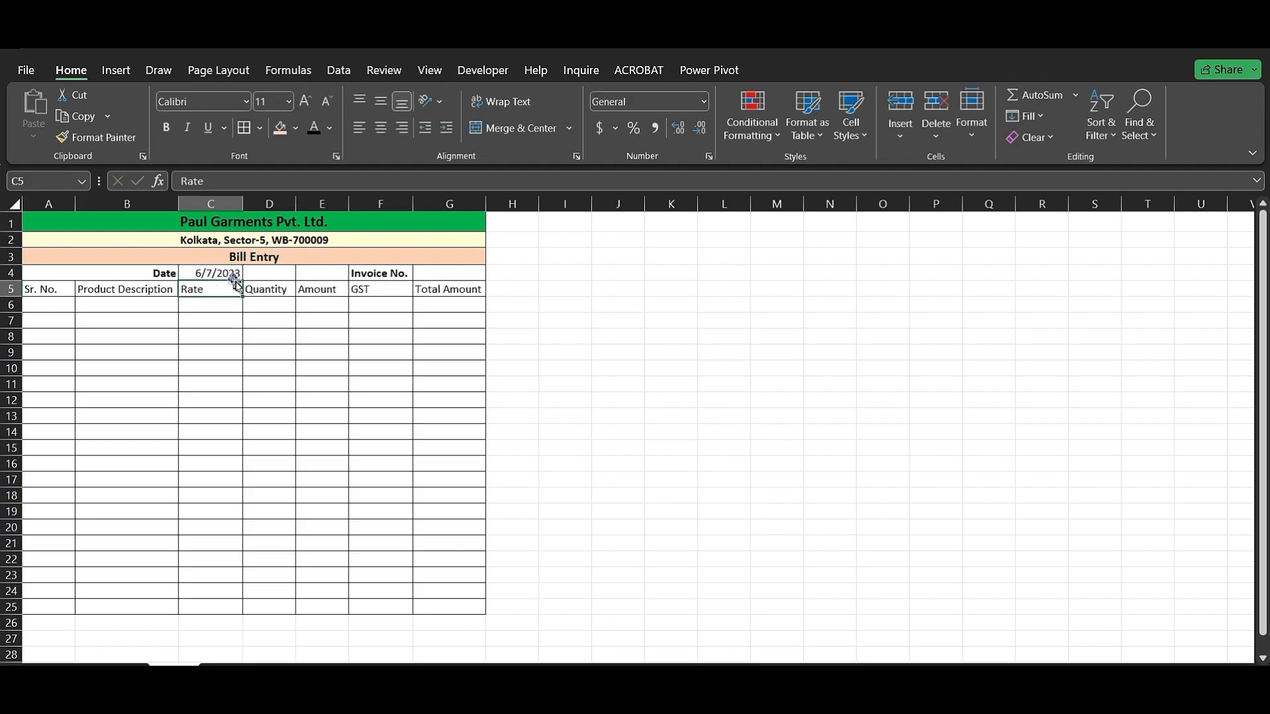
{"action": "left_click", "coordinate": [223, 274]}
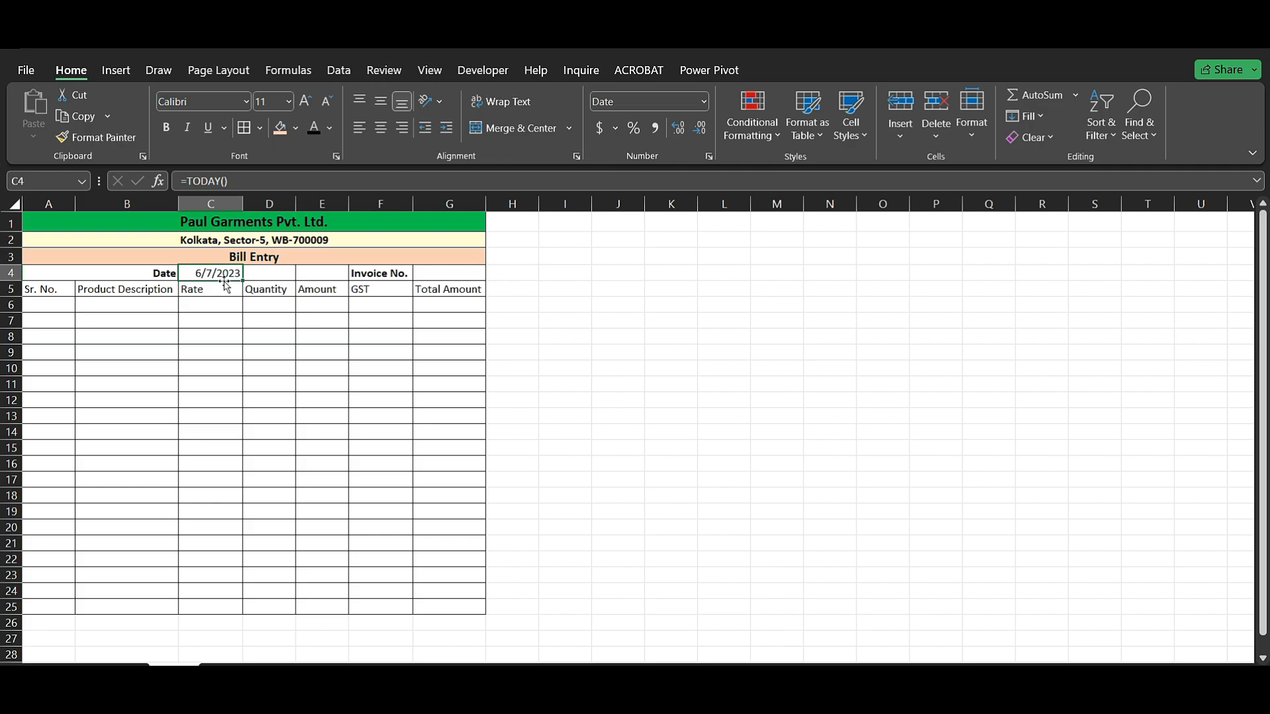
{"action": "key", "text": "BackSpace"}
{"action": "left_click", "coordinate": [267, 277]}
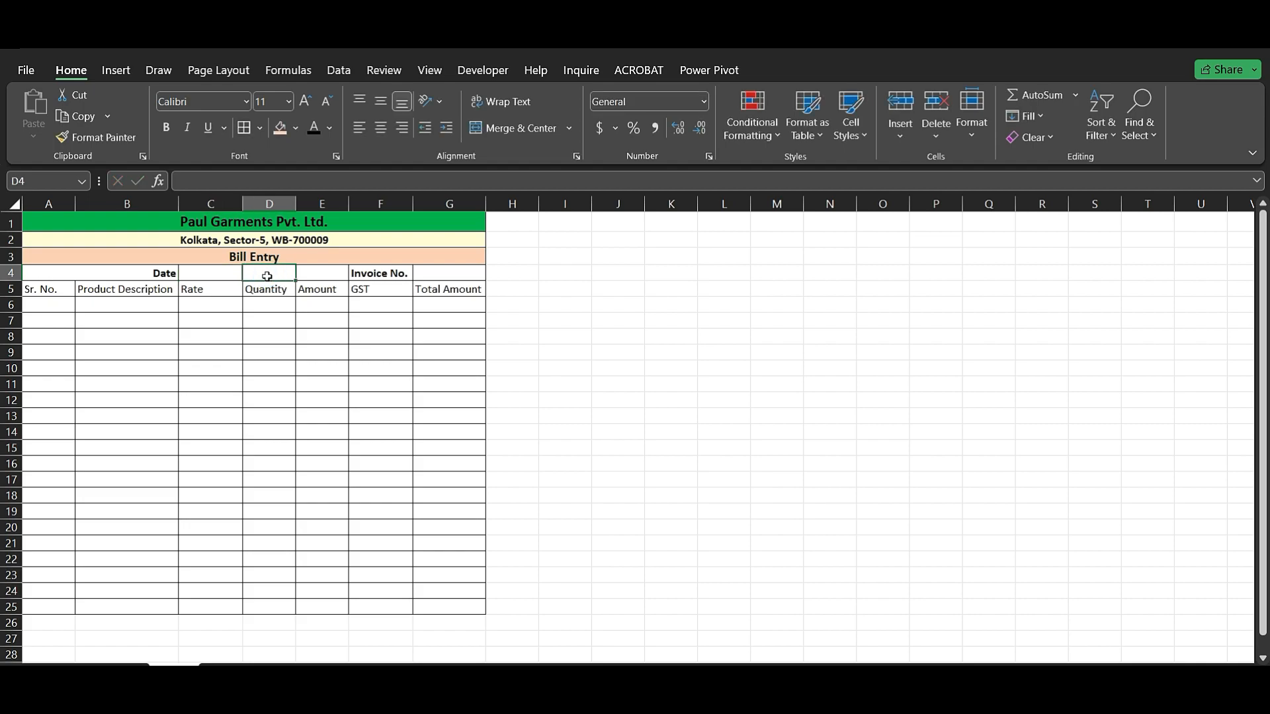
Enter the invoice number in cell G4 beside the "Invoice No." label
{"action": "left_click", "coordinate": [431, 270]}
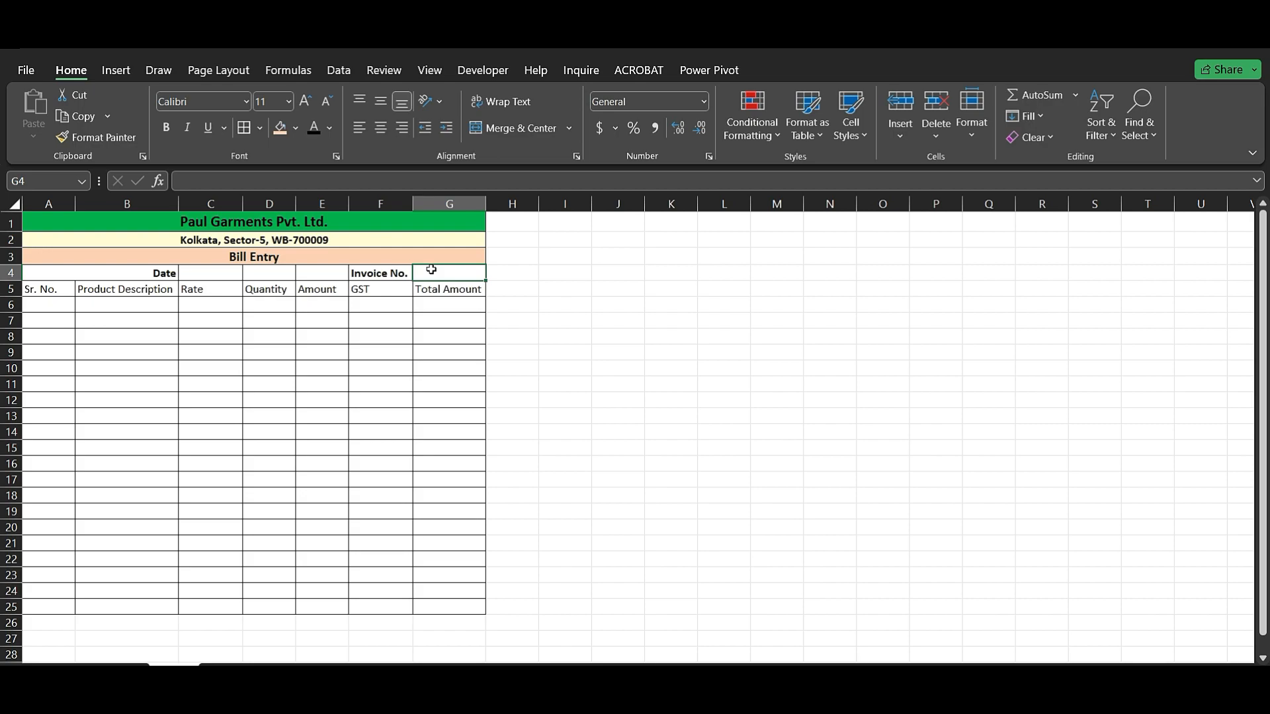
{"action": "type", "text": "1"}
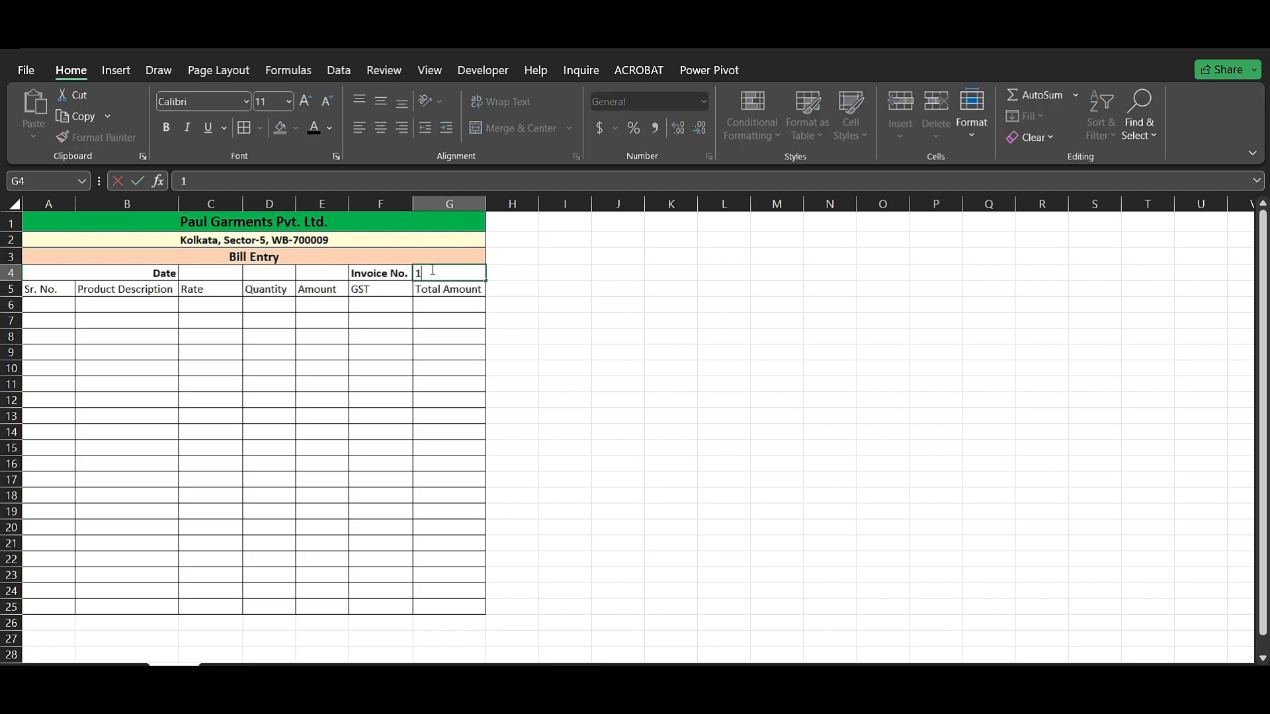
{"action": "type", "text": "01-2251"}
{"action": "key", "text": "Tab"}
{"action": "left_click", "coordinate": [465, 276]}
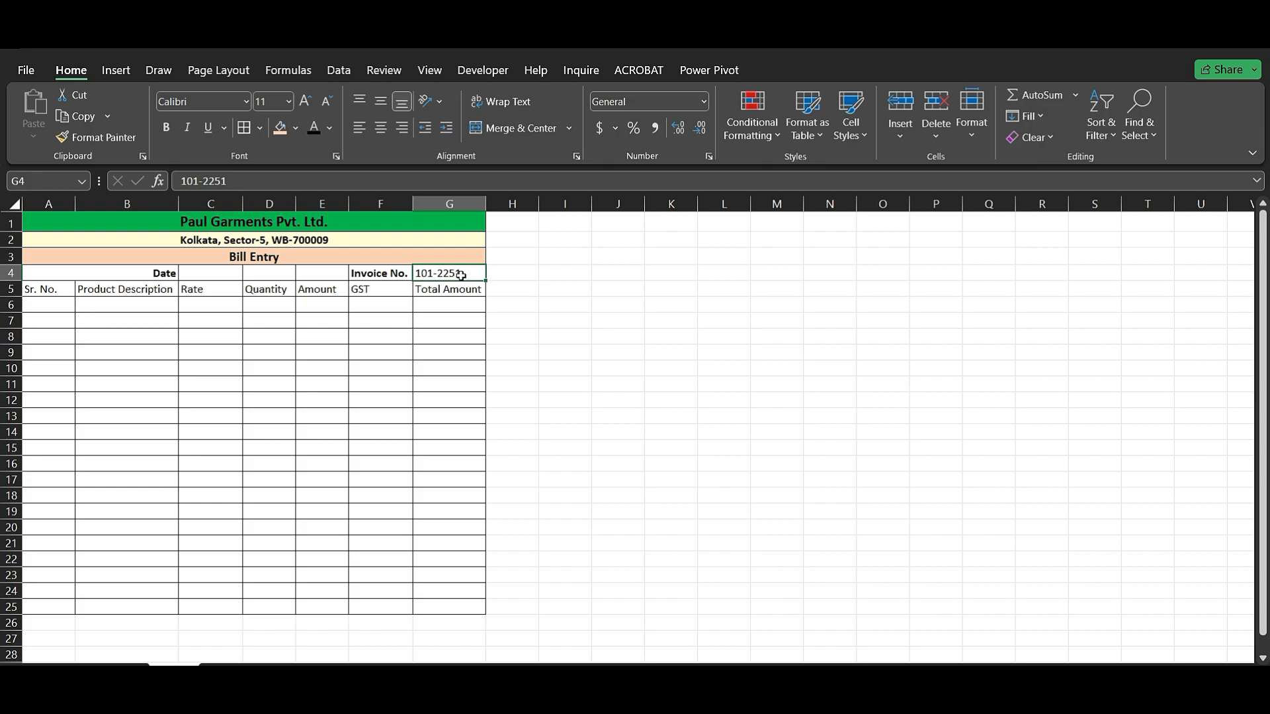
Enter the formula =IF(G4<>"",TODAY(),"") in the date cell C4
{"action": "left_click", "coordinate": [193, 274]}
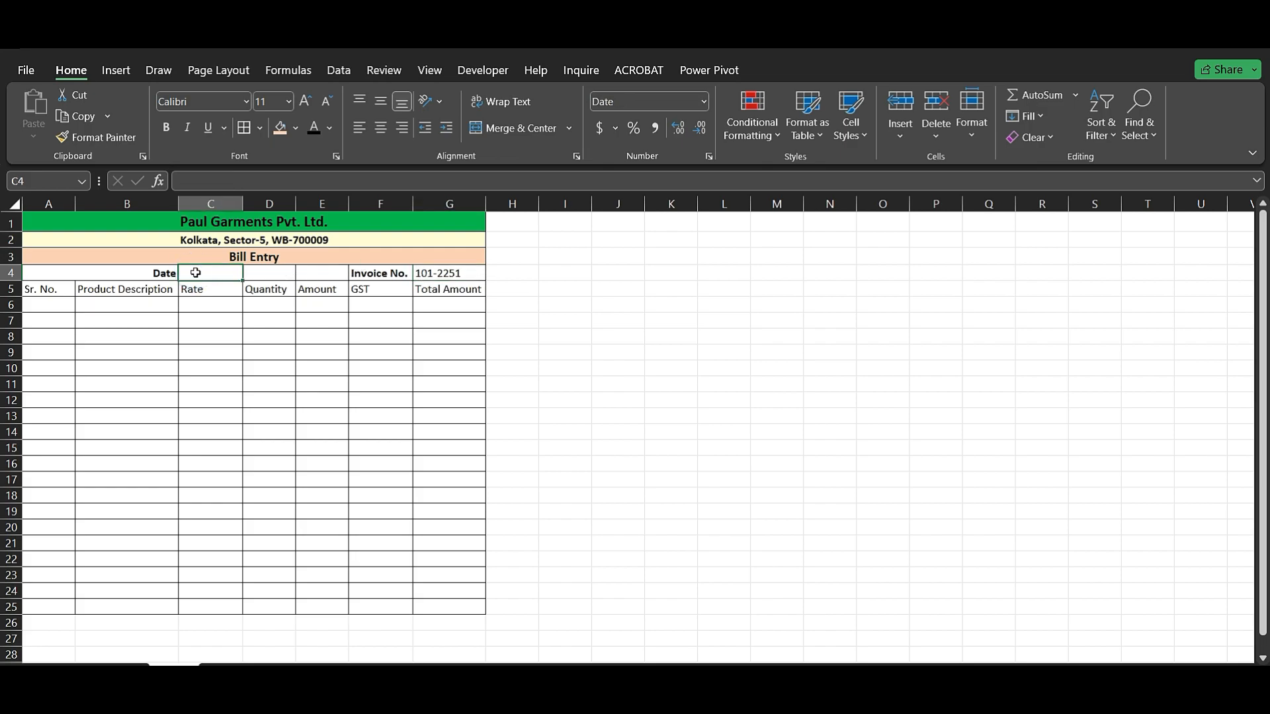
{"action": "type", "text": "=if"}
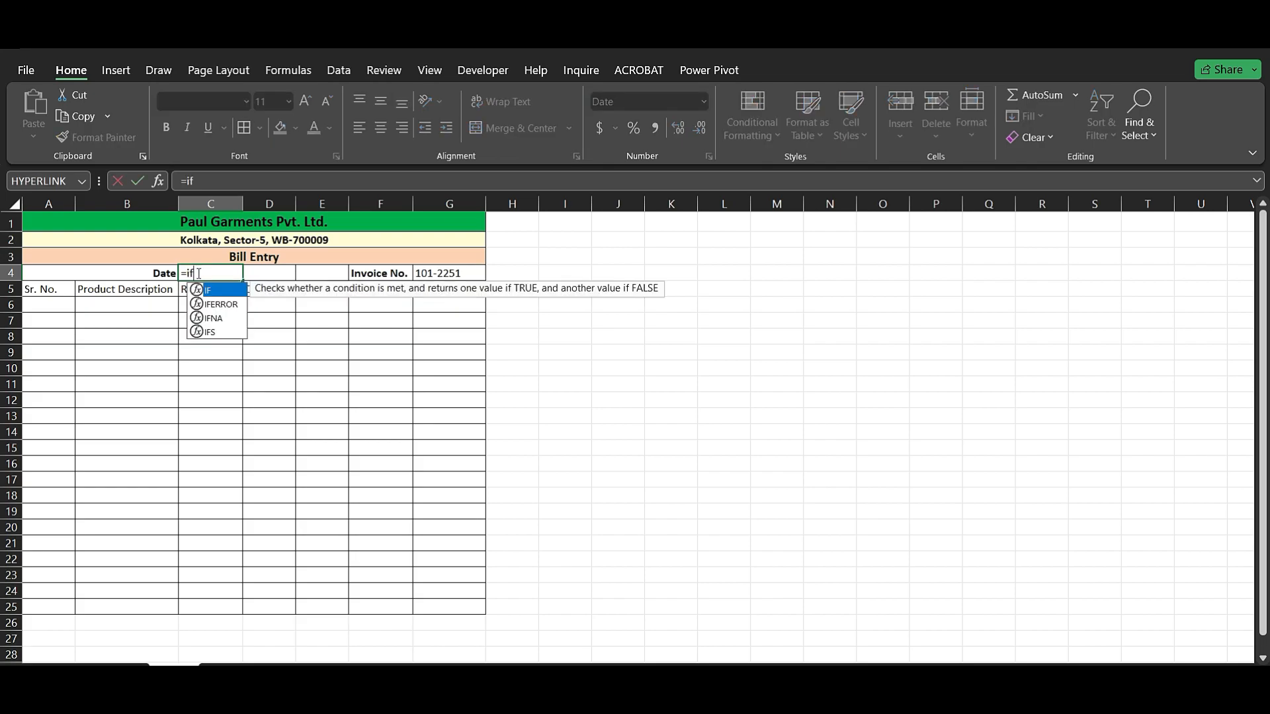
{"action": "type", "text": "("}
{"action": "left_click", "coordinate": [439, 273]}
{"action": "type", "text": "<>"}
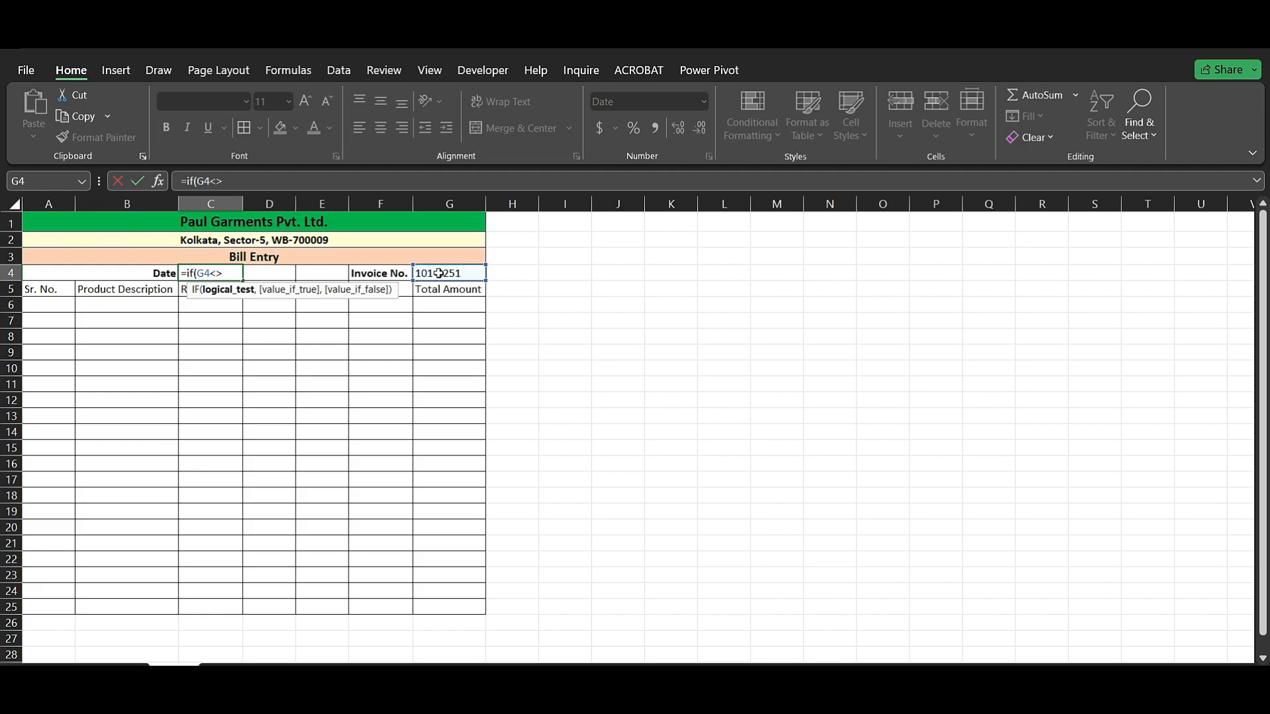
{"action": "type", "text": "\"\",today"}
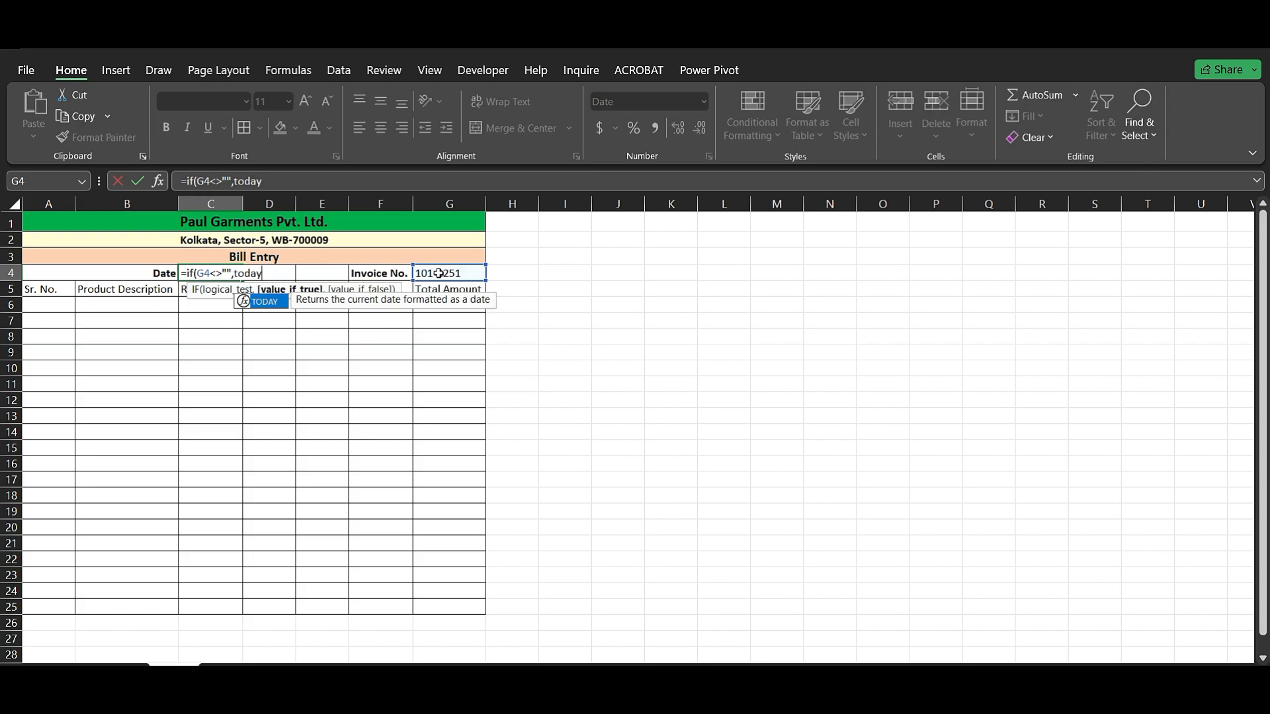
{"action": "type", "text": "(),"}
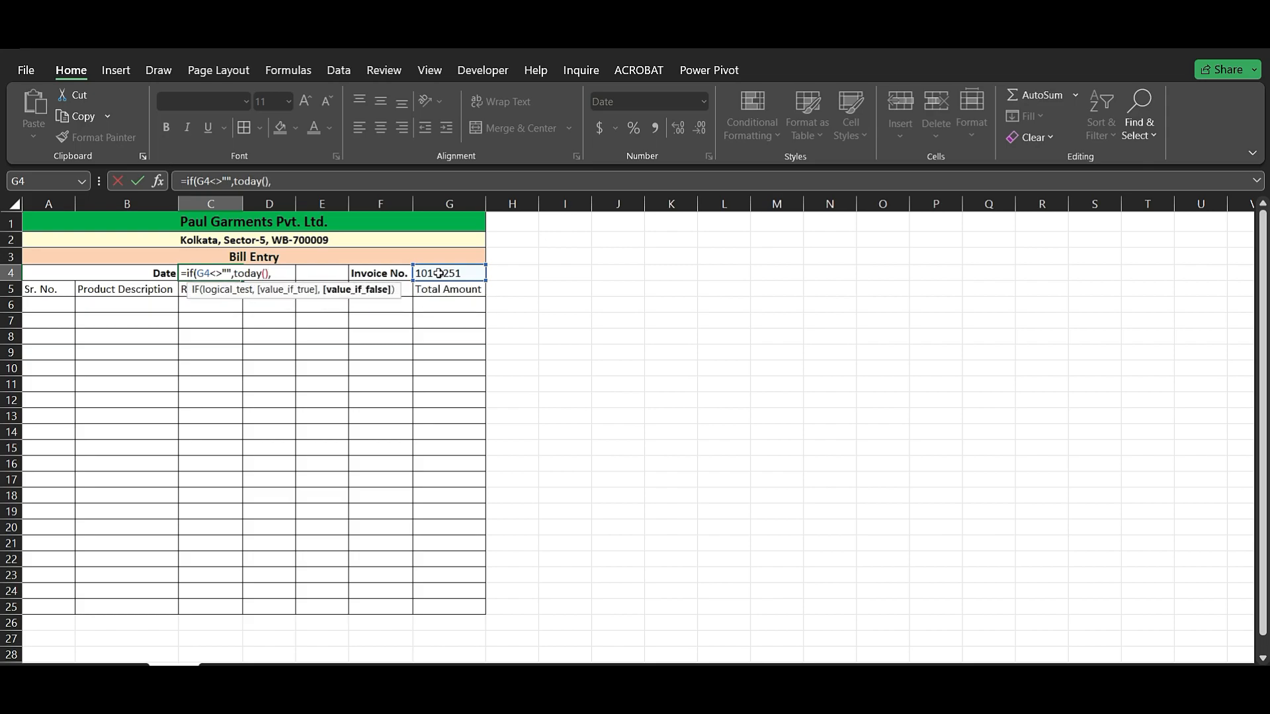
{"action": "type", "text": "\"\")"}
{"action": "key", "text": "Return"}
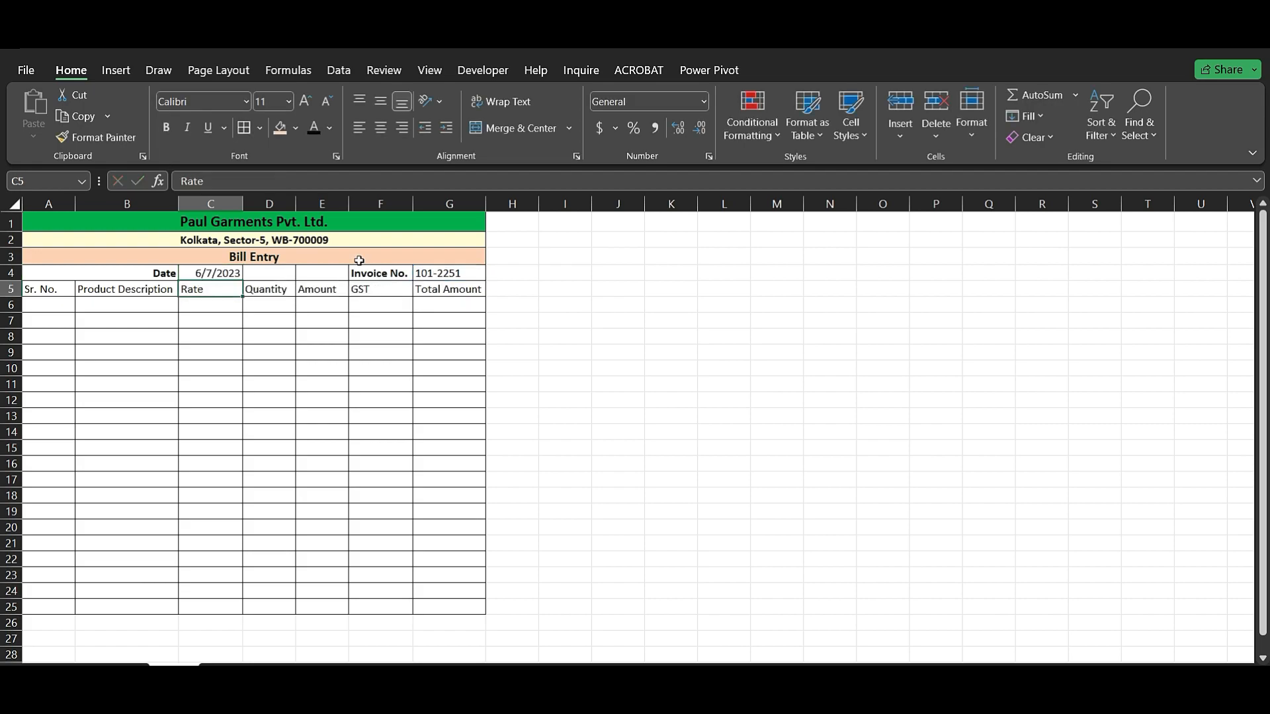
{"action": "left_click", "coordinate": [221, 273]}
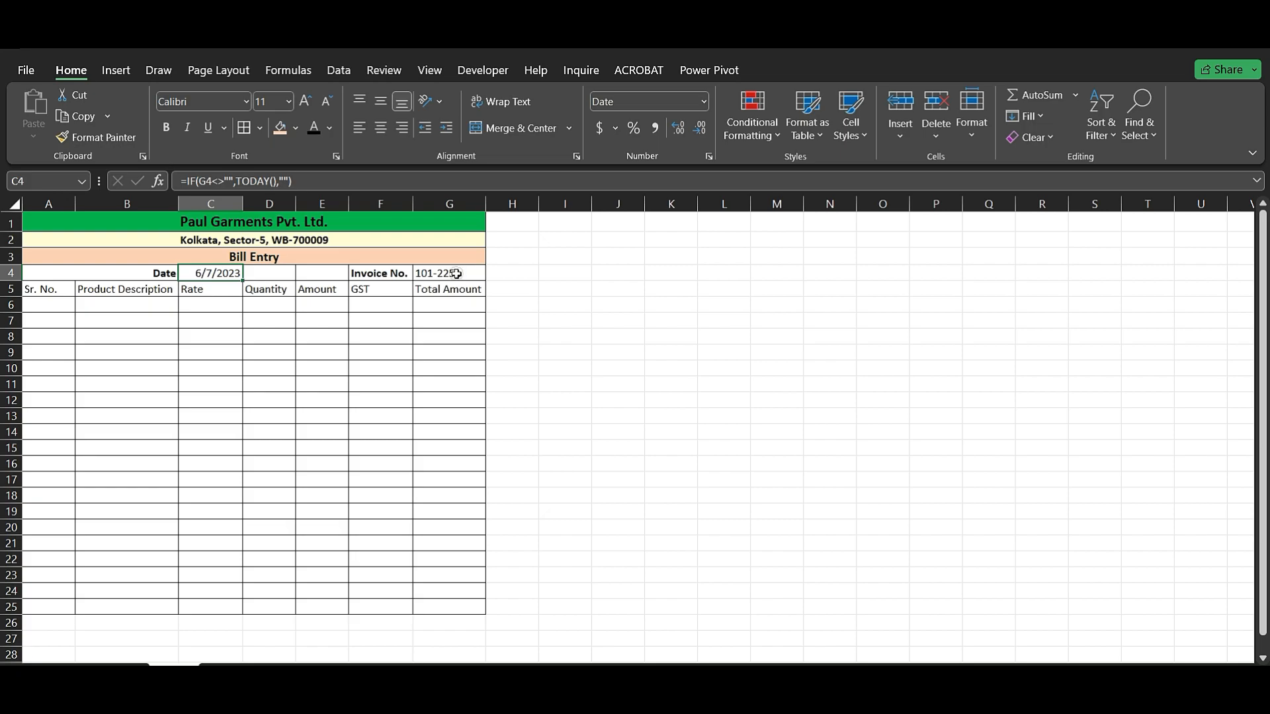
Clear the invoice number in cell G4 and enter a different invoice number to test the automatic date
{"action": "left_click", "coordinate": [456, 274]}
{"action": "key", "text": "Delete"}
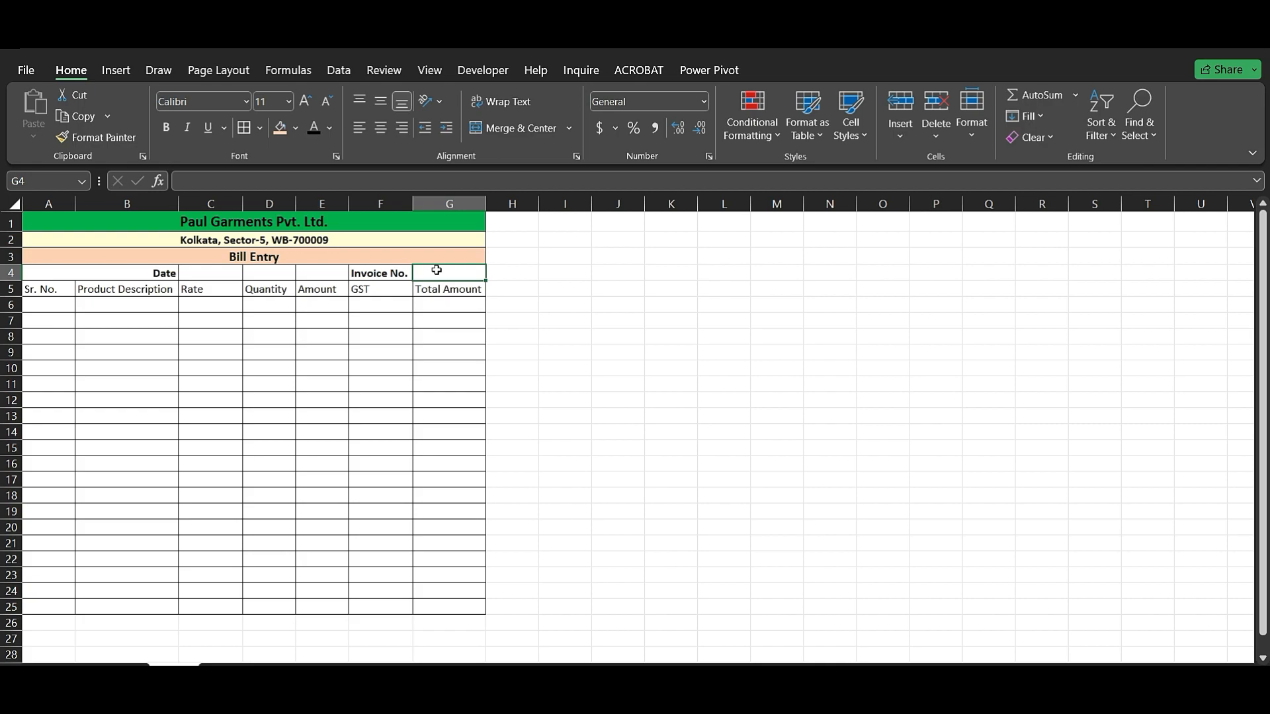
{"action": "type", "text": "101"}
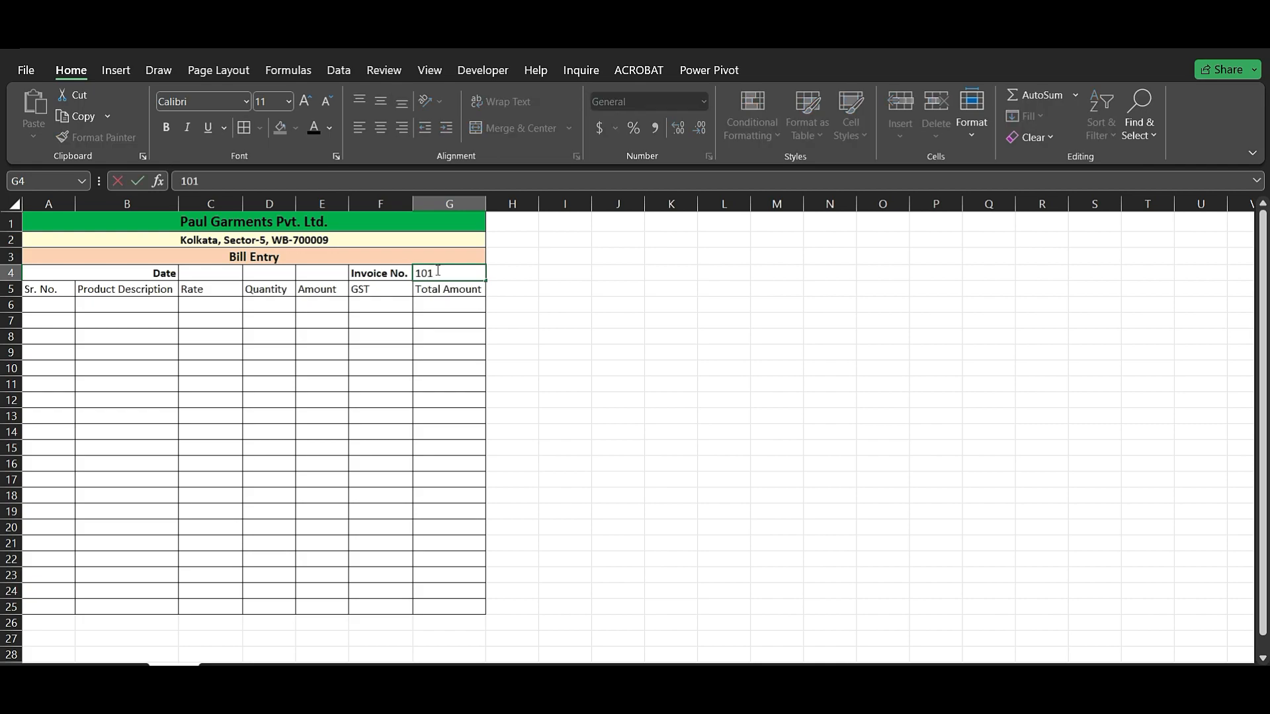
{"action": "type", "text": "-2201"}
{"action": "key", "text": "Tab"}
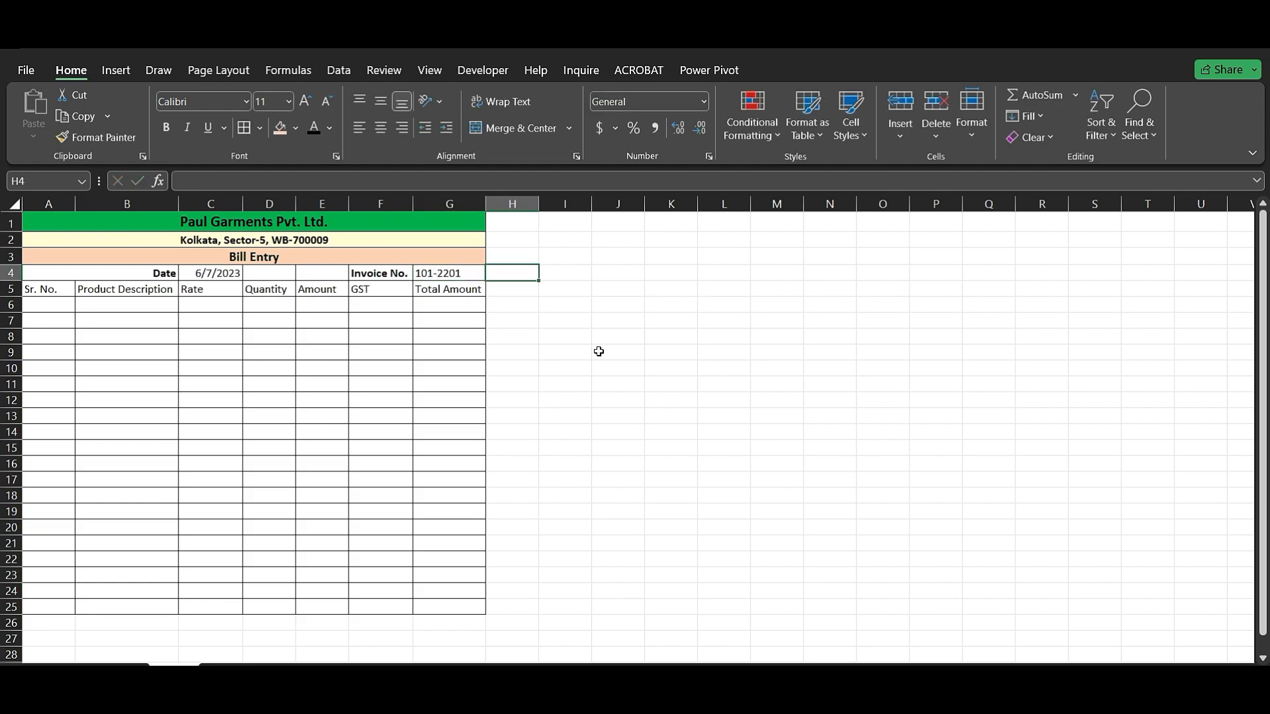
Format the date in cell C4 with the 14-Mar-12 date type and make it bold and centered
{"action": "left_click", "coordinate": [221, 279]}
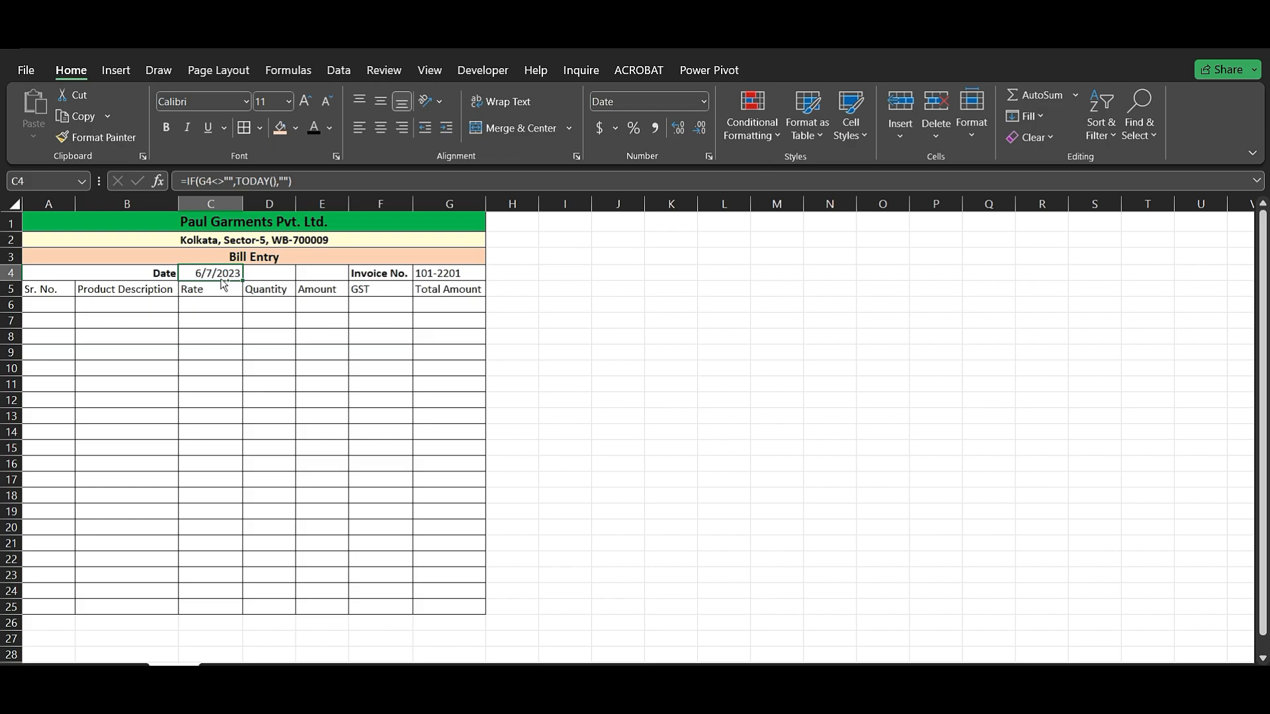
{"action": "key", "text": "ctrl+1"}
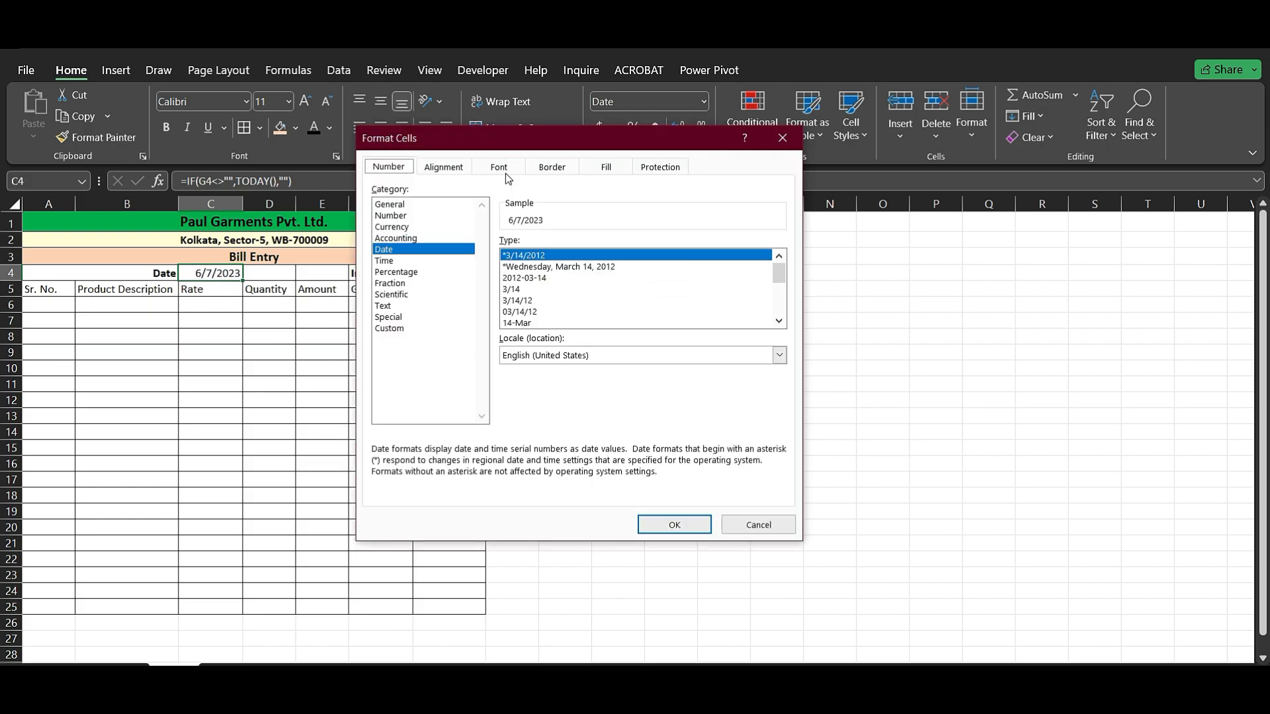
{"action": "left_click_drag", "start_coordinate": [514, 142], "coordinate": [418, 153]}
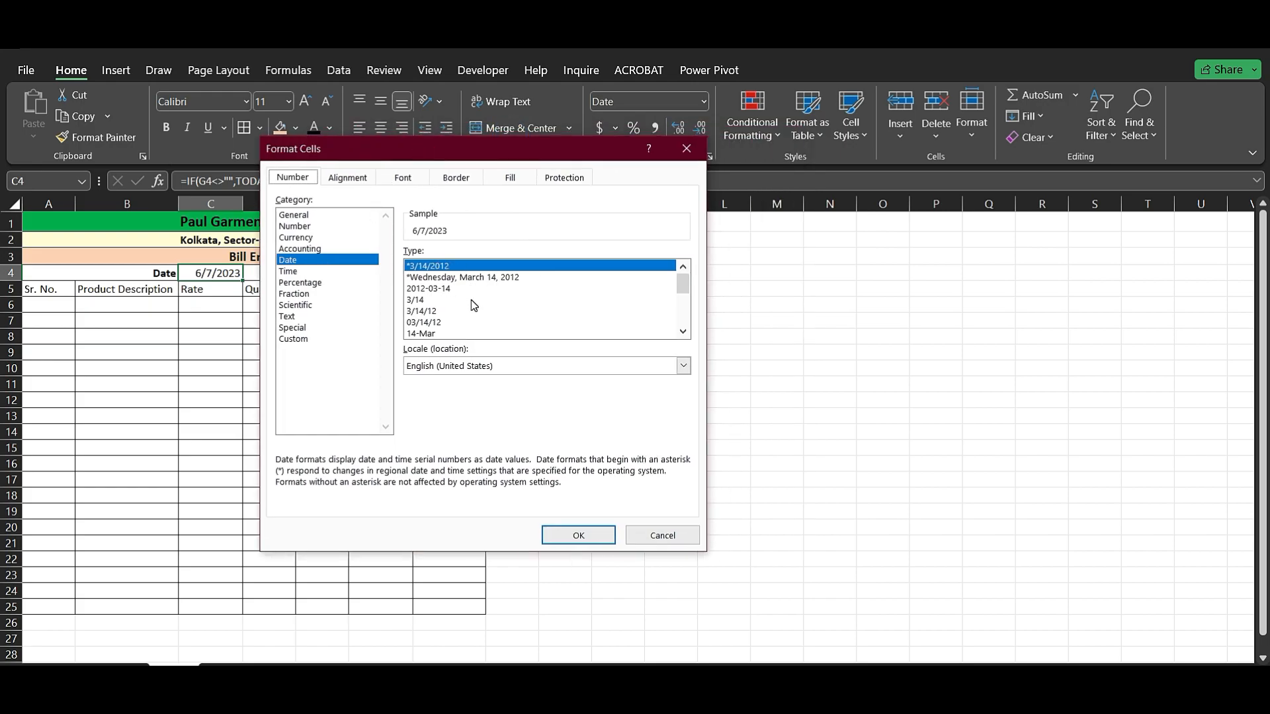
{"action": "left_click_drag", "start_coordinate": [686, 291], "coordinate": [684, 296]}
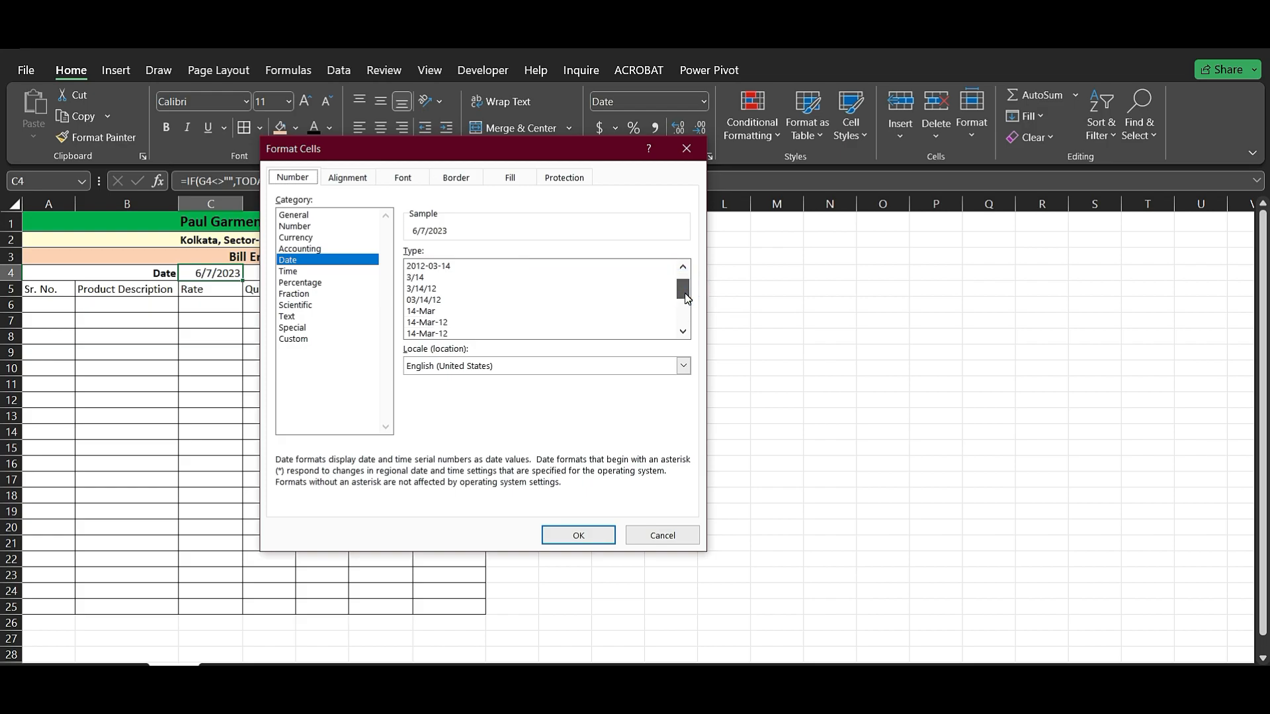
{"action": "left_click", "coordinate": [443, 322]}
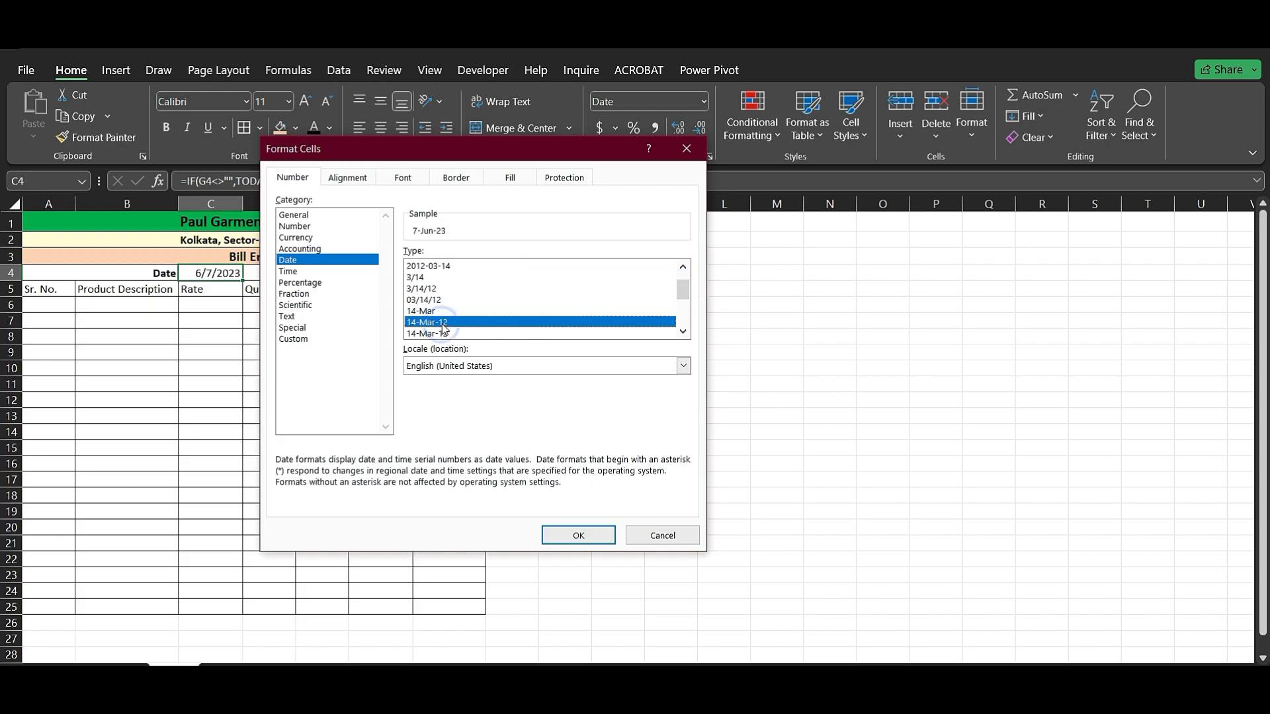
{"action": "left_click", "coordinate": [570, 536]}
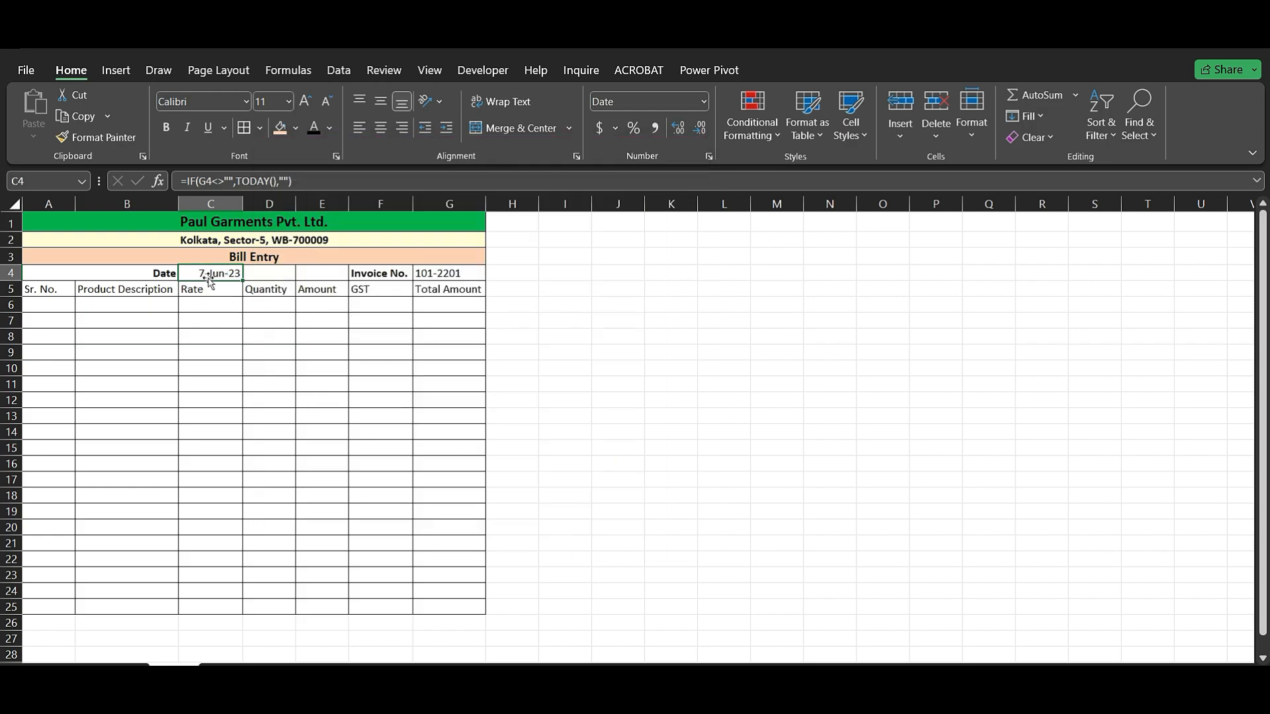
{"action": "left_click", "coordinate": [166, 127]}
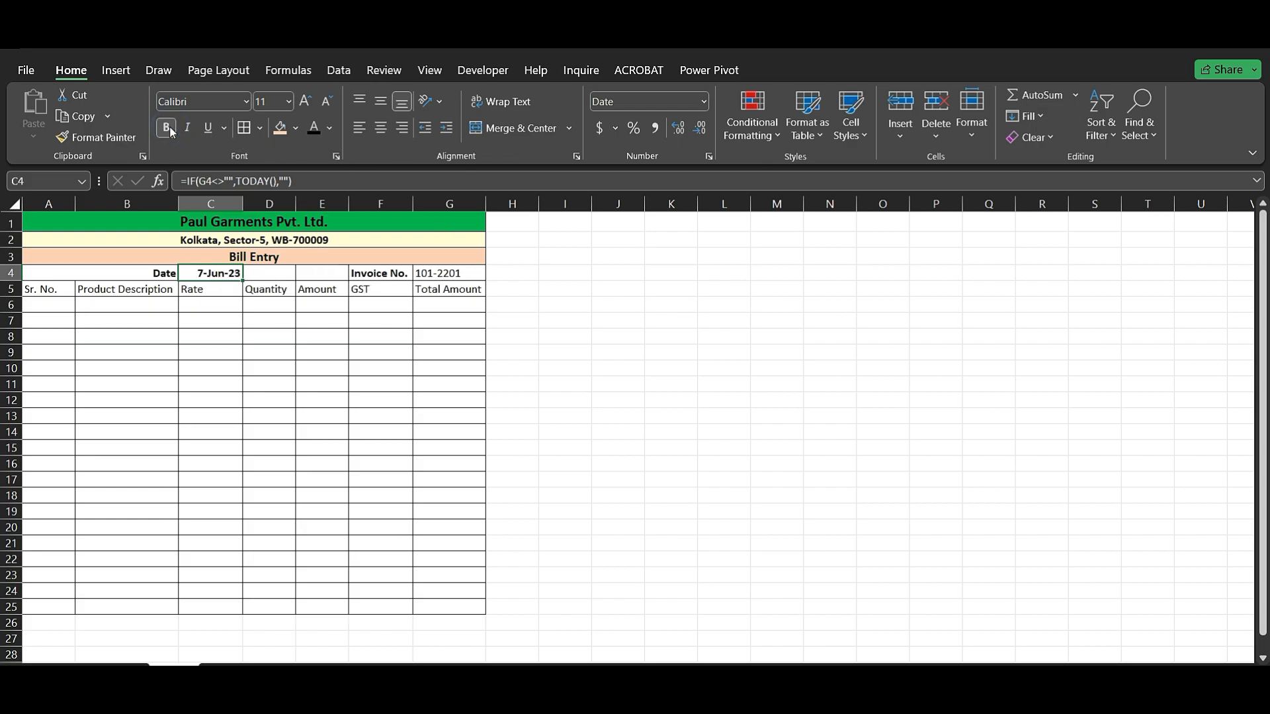
{"action": "left_click", "coordinate": [380, 127]}
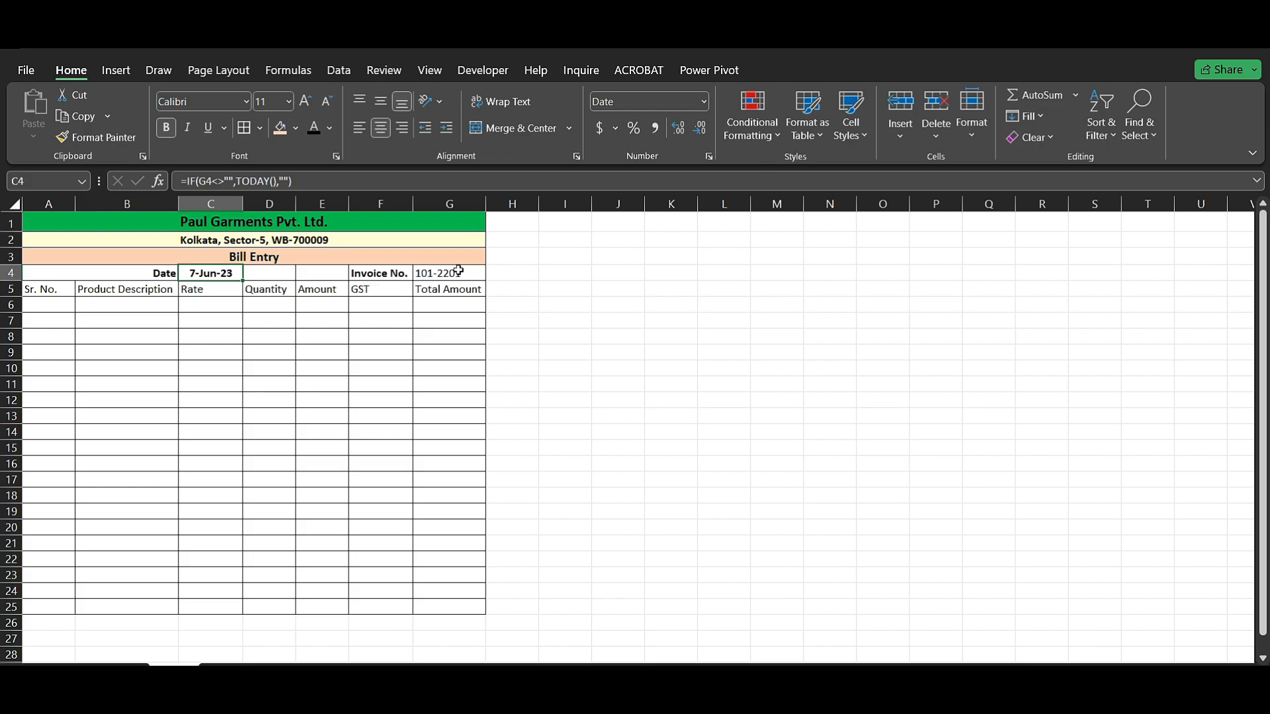
Fill the date and invoice row A4:G4 with green and set its font color to white
{"action": "left_click", "coordinate": [86, 276]}
{"action": "left_click_drag", "start_coordinate": [293, 275], "coordinate": [453, 275]}
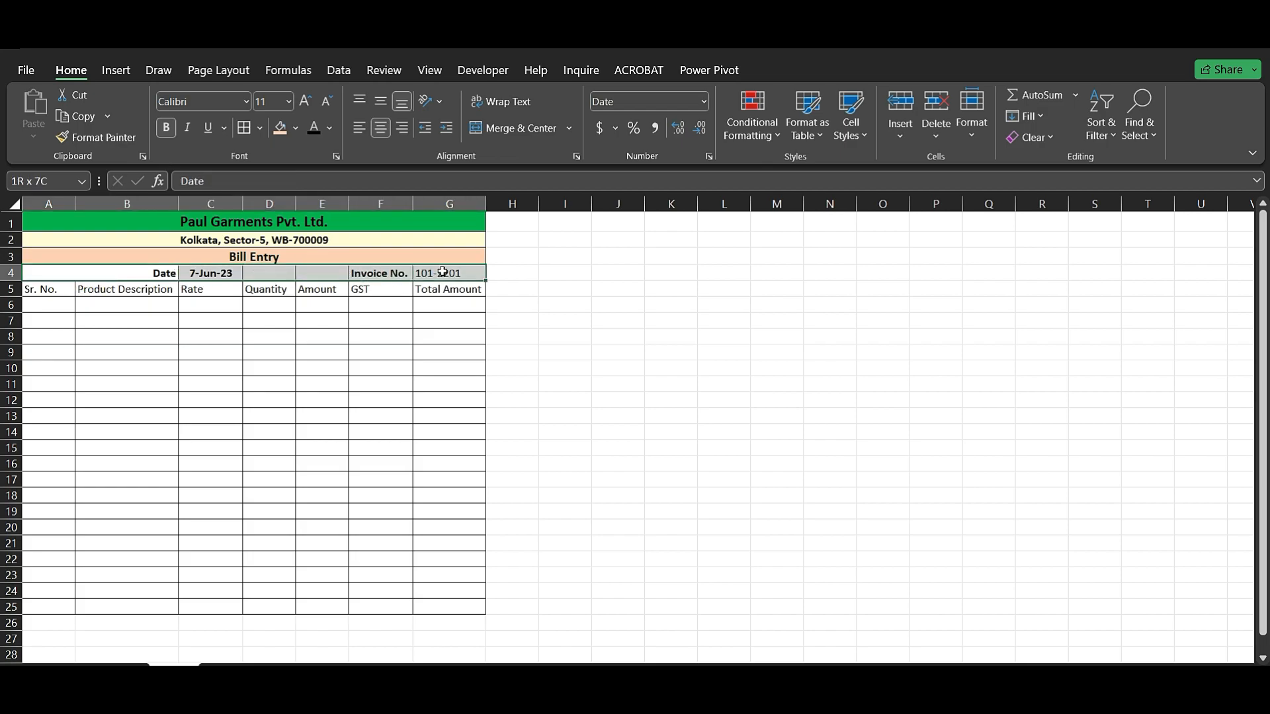
{"action": "left_click", "coordinate": [296, 128]}
{"action": "left_click", "coordinate": [344, 283]}
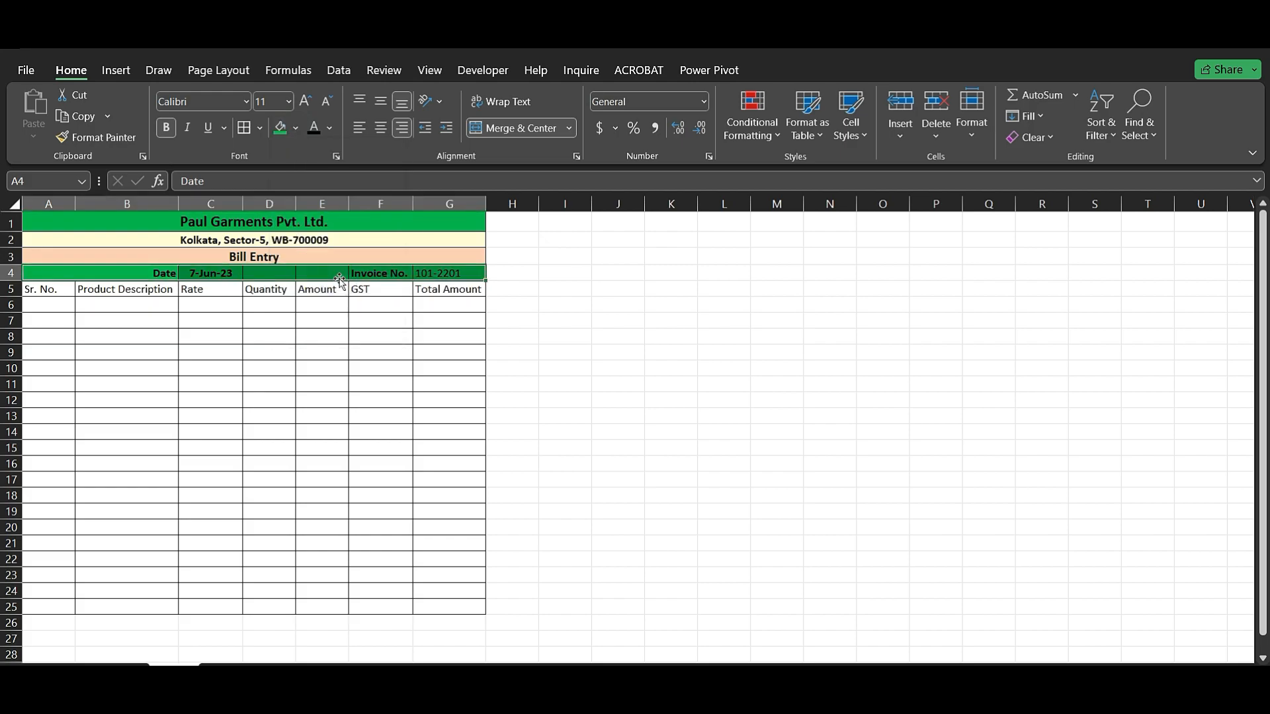
{"action": "left_click", "coordinate": [330, 128]}
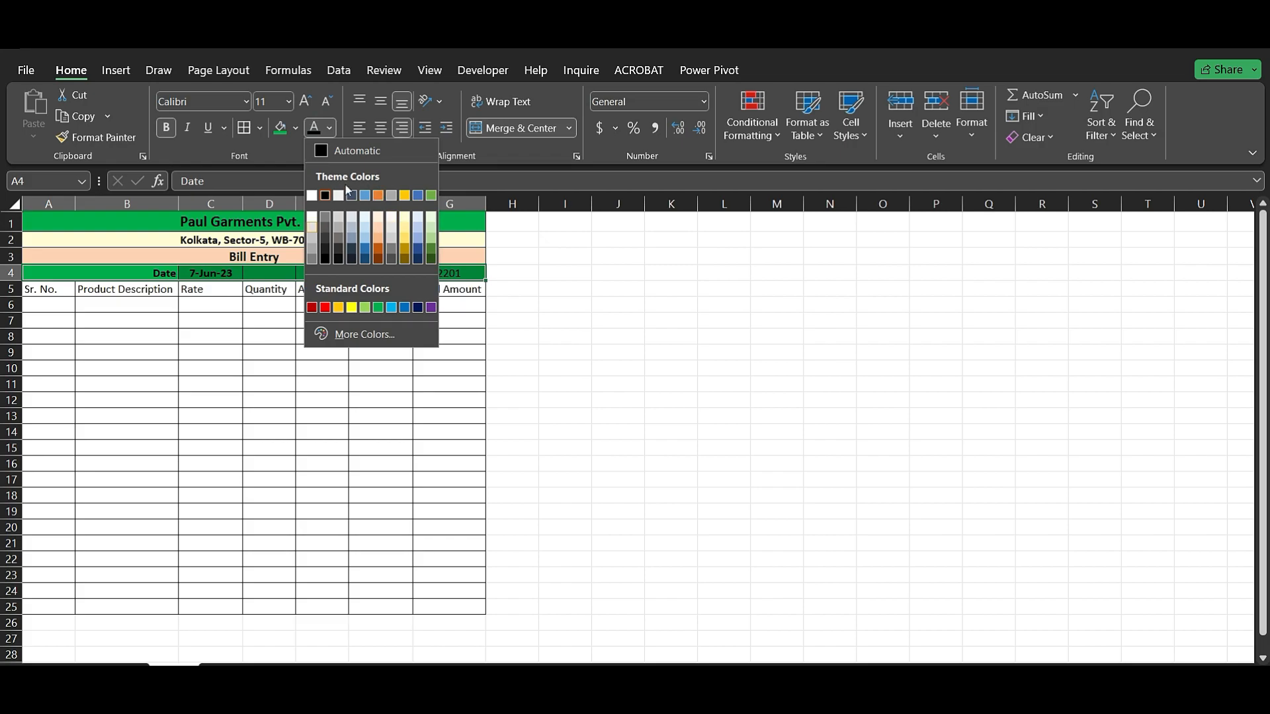
{"action": "left_click", "coordinate": [312, 195]}
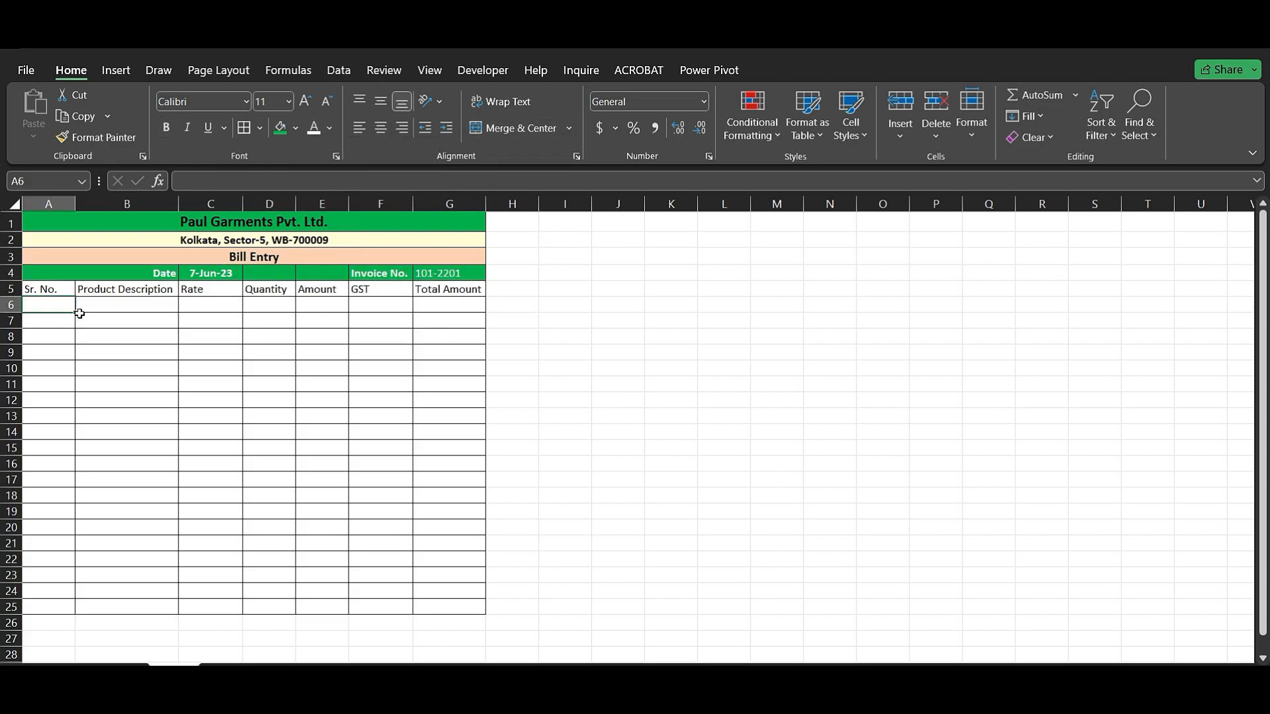
Make the column headings in A5:G5 bold and center them horizontally and vertically
{"action": "left_click", "coordinate": [113, 305]}
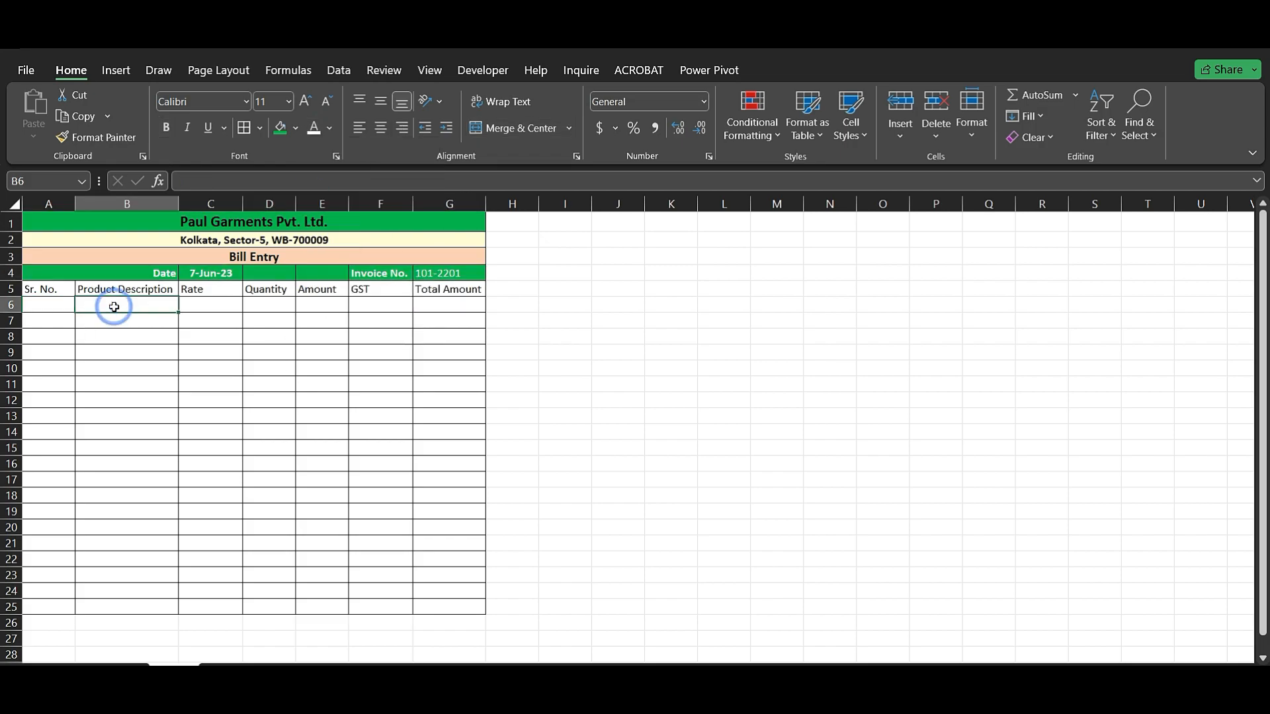
{"action": "left_click", "coordinate": [52, 306]}
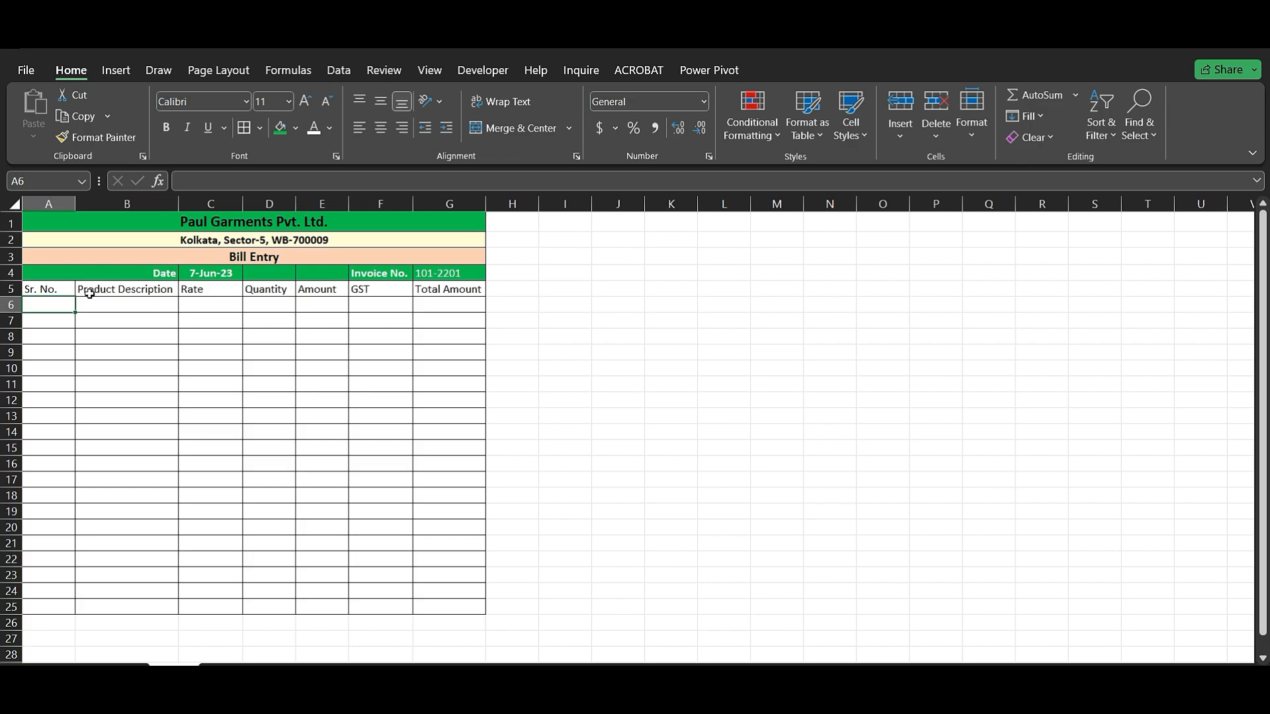
{"action": "left_click", "coordinate": [36, 290]}
{"action": "left_click_drag", "start_coordinate": [212, 283], "coordinate": [433, 288]}
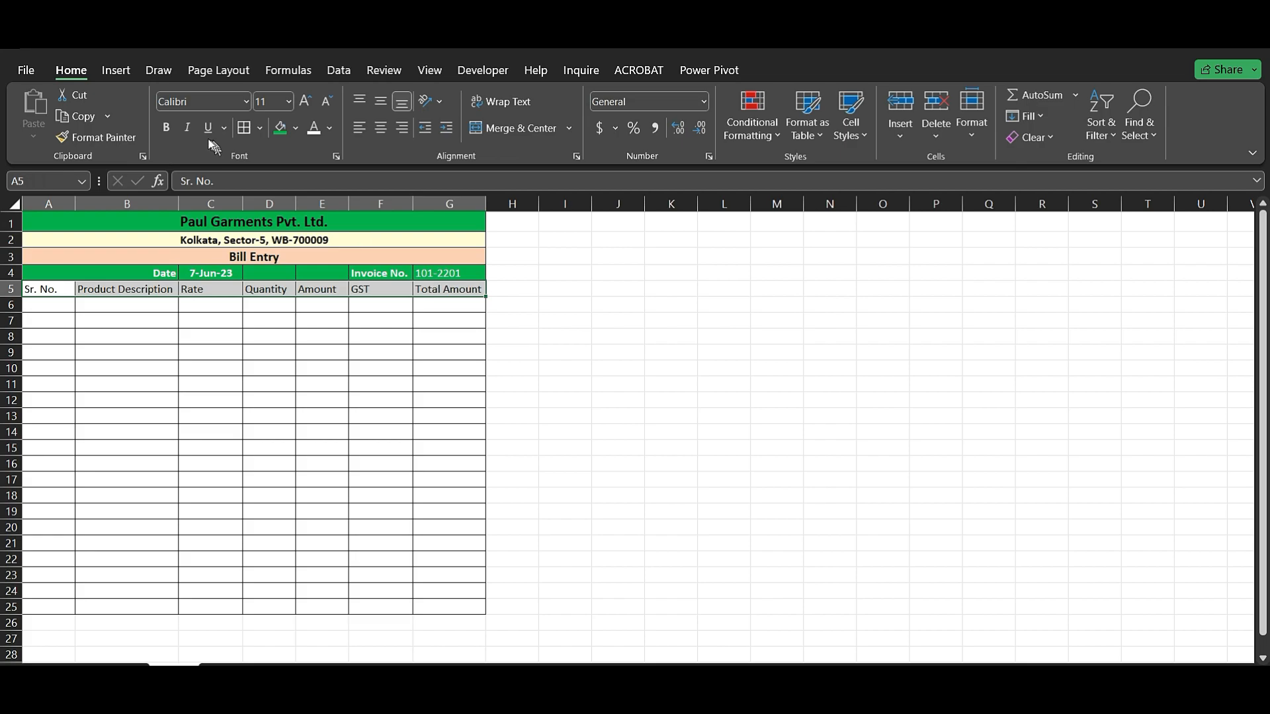
{"action": "left_click", "coordinate": [165, 129]}
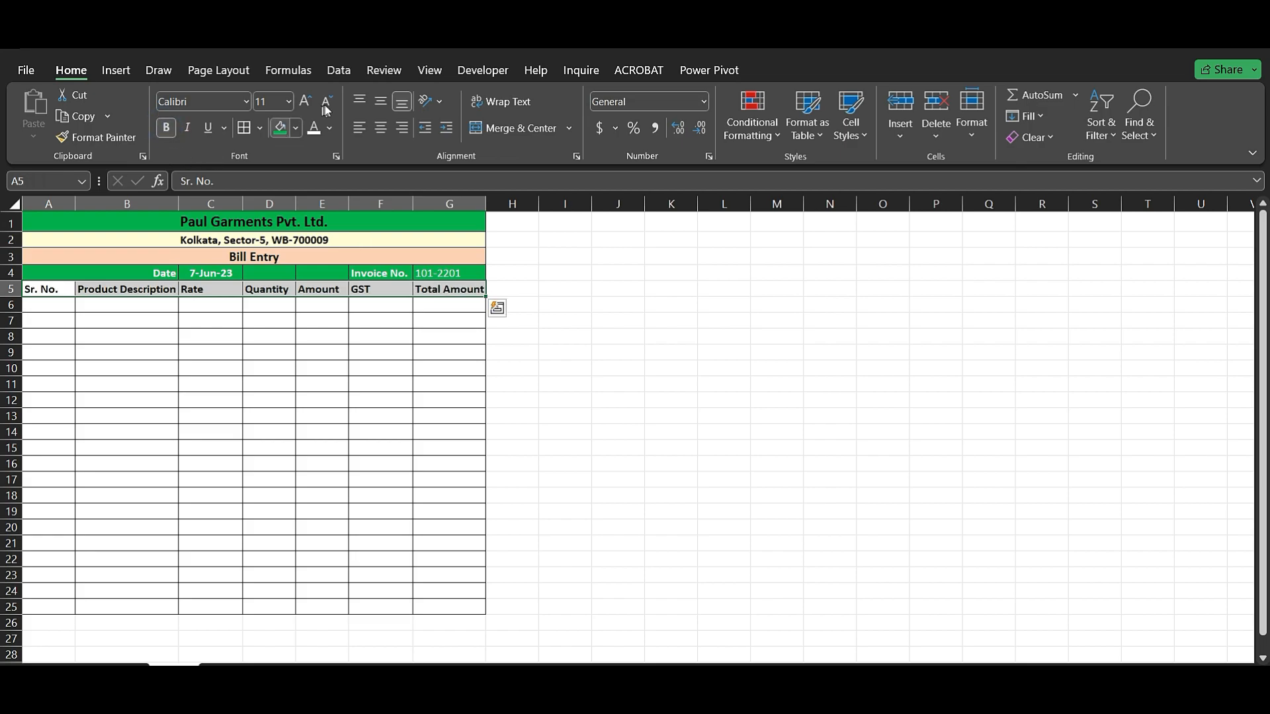
{"action": "left_click", "coordinate": [380, 127]}
{"action": "left_click", "coordinate": [381, 102]}
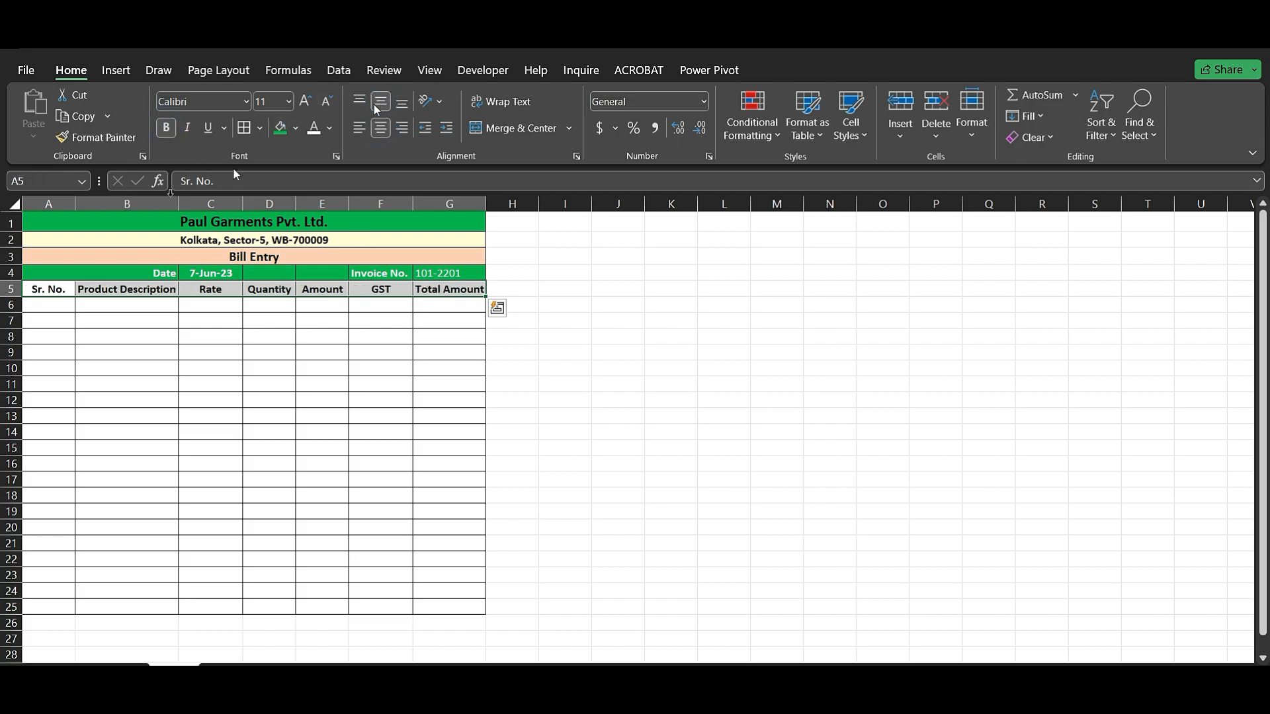
Number the Sr. No. column from 1 to 20 in A6:A25 by extending the series started with 1 and 2
{"action": "left_click", "coordinate": [46, 308]}
{"action": "type", "text": "1"}
{"action": "key", "text": "Return"}
{"action": "type", "text": "2"}
{"action": "key", "text": "Return"}
{"action": "left_click_drag", "start_coordinate": [49, 301], "coordinate": [59, 322]}
{"action": "left_click_drag", "start_coordinate": [71, 328], "coordinate": [75, 614]}
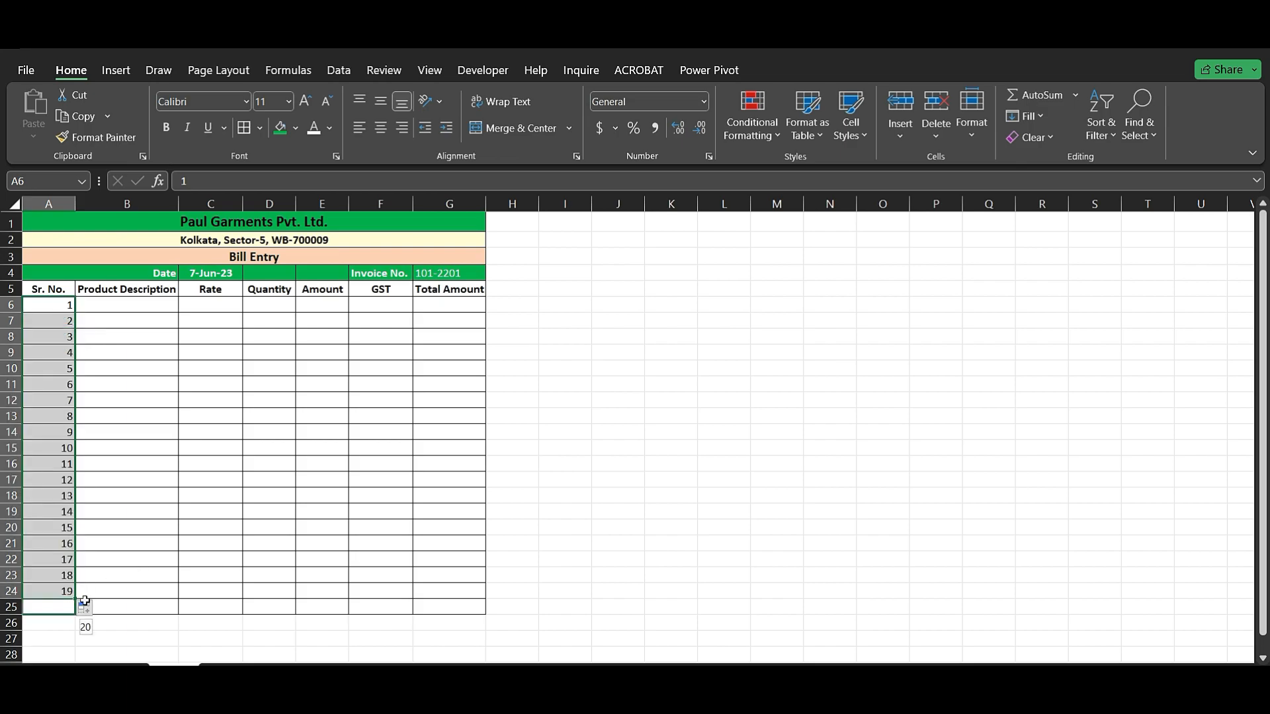
Enter the first bill item in row 6 with description Shirt, rate 450 and quantity 2
{"action": "left_click", "coordinate": [143, 309]}
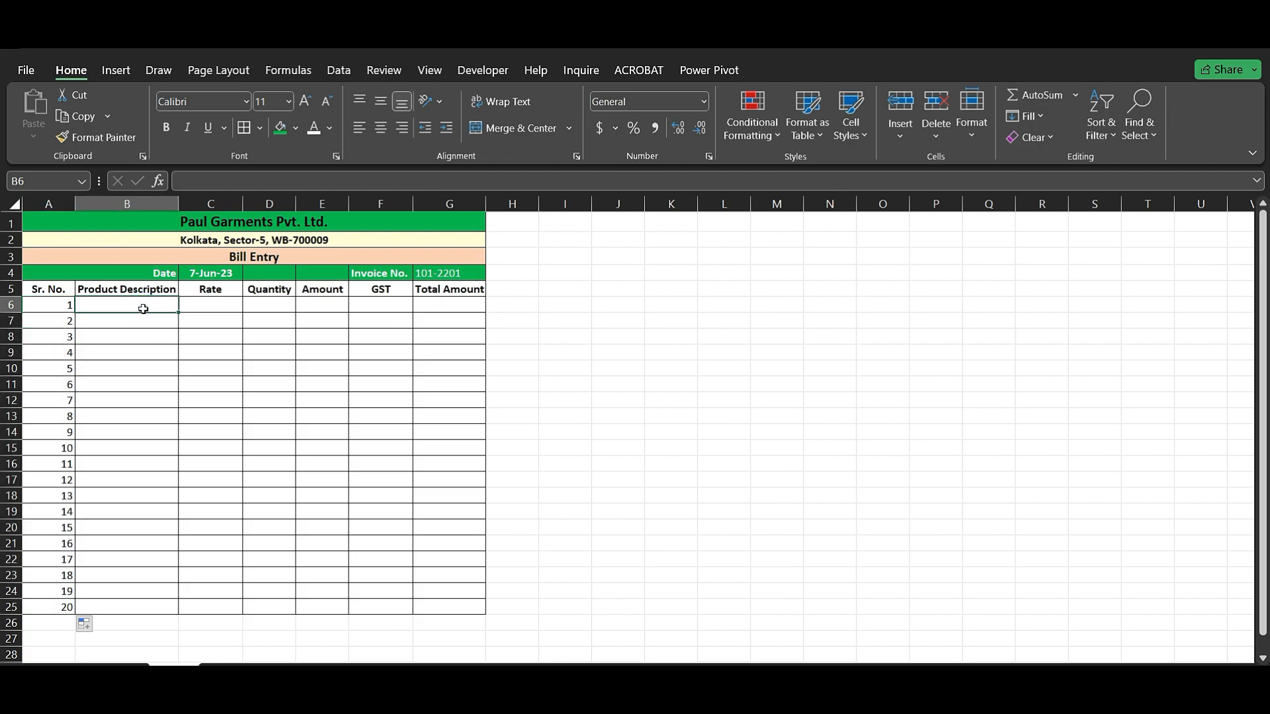
{"action": "type", "text": "Shirt"}
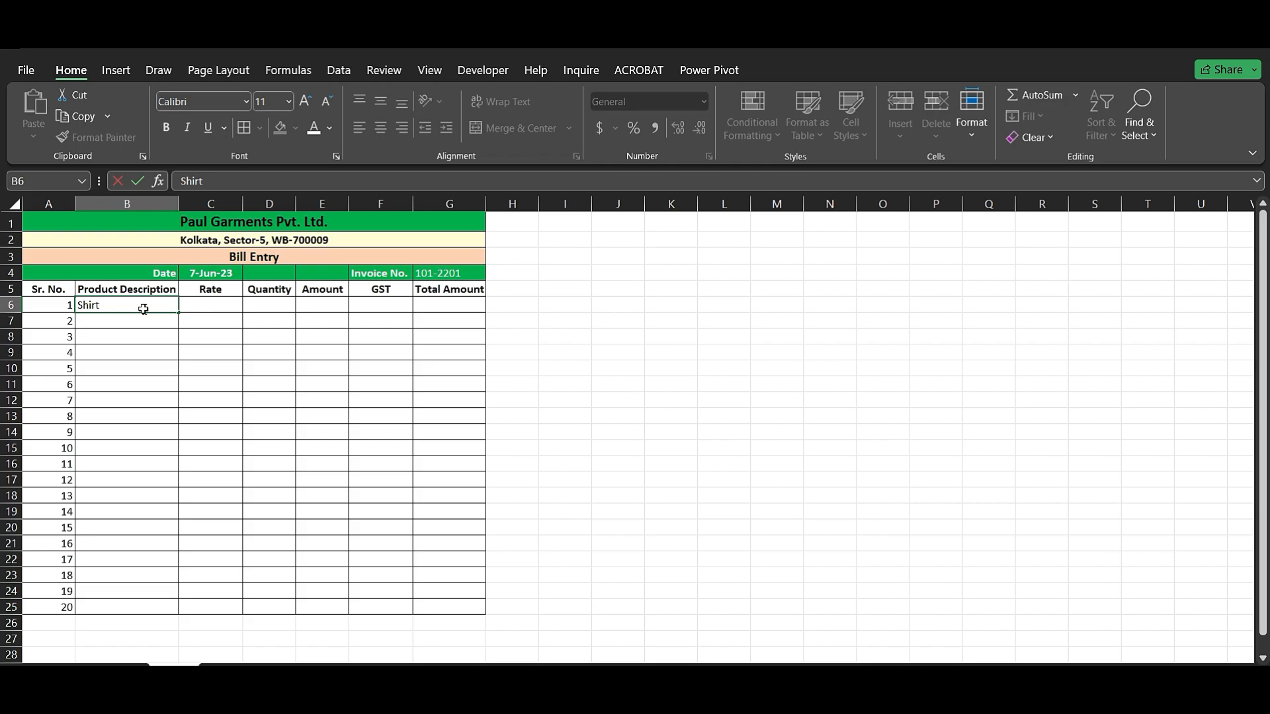
{"action": "key", "text": "Tab"}
{"action": "type", "text": "450"}
{"action": "key", "text": "Tab"}
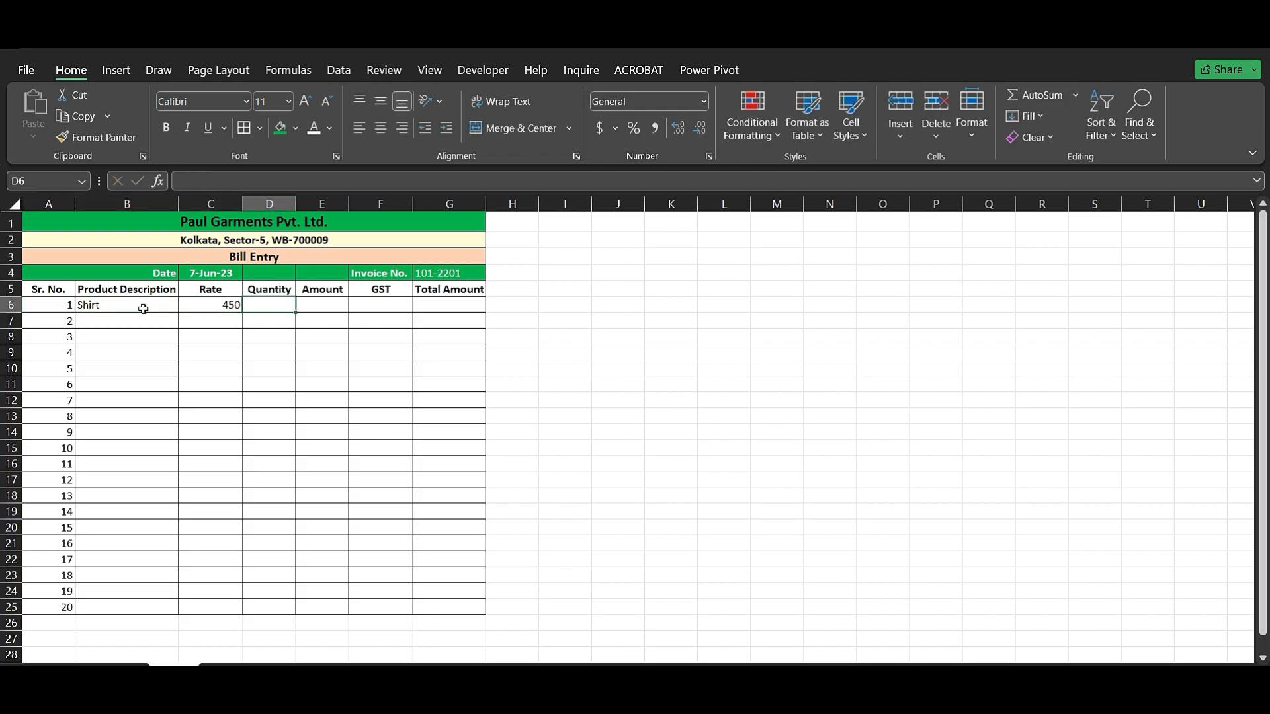
{"action": "type", "text": "2"}
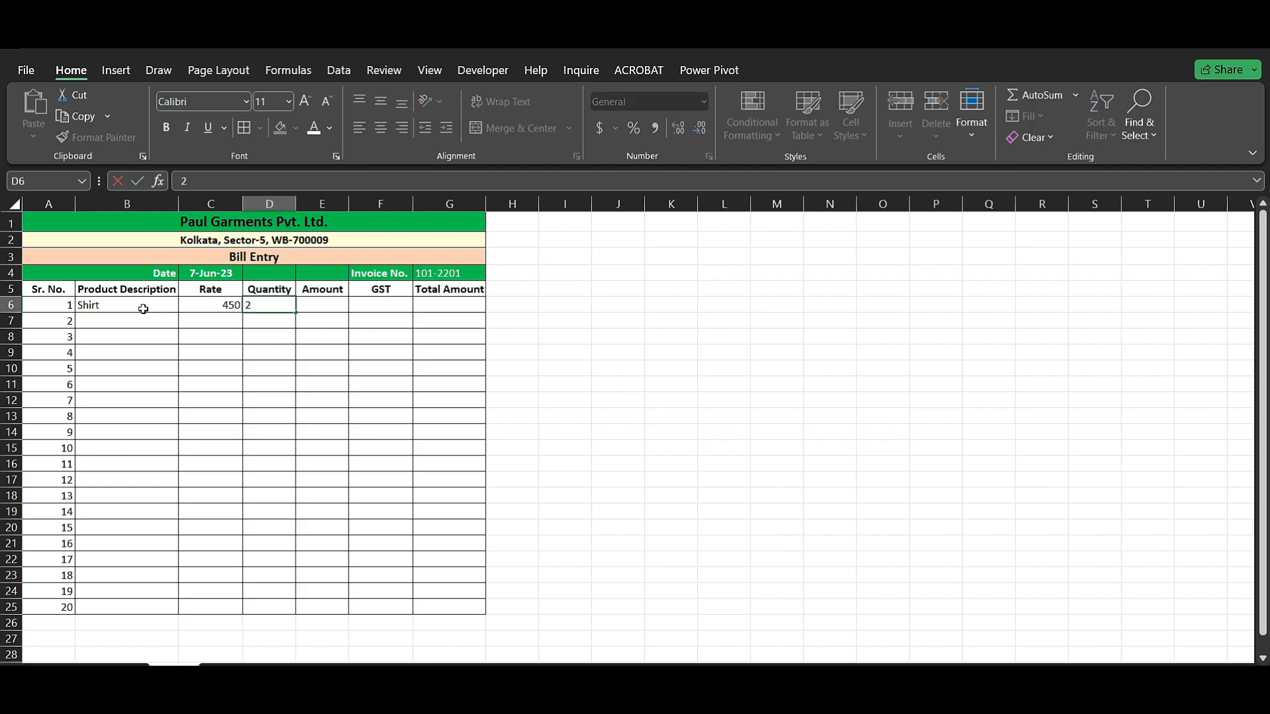
{"action": "key", "text": "Tab"}
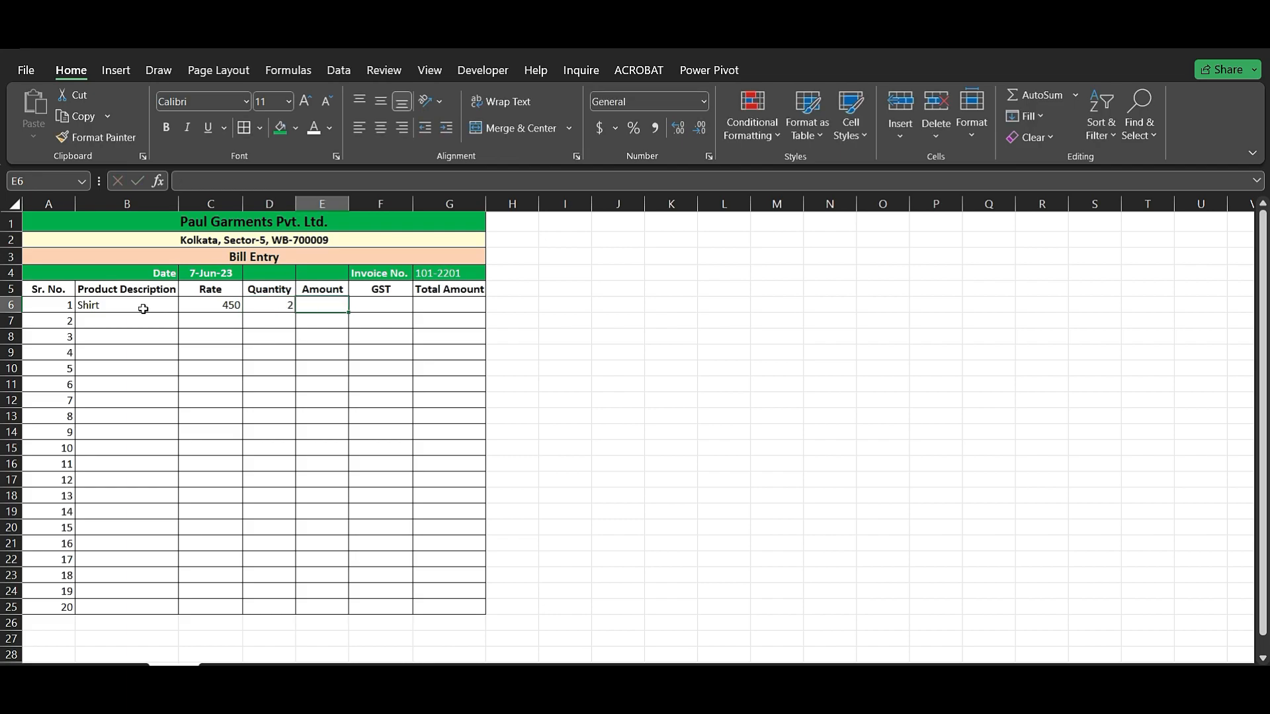
Calculate the Shirt row's Amount in E6 as rate times quantity with the formula =C6*D6
{"action": "type", "text": "="}
{"action": "left_click", "coordinate": [215, 306]}
{"action": "type", "text": "*"}
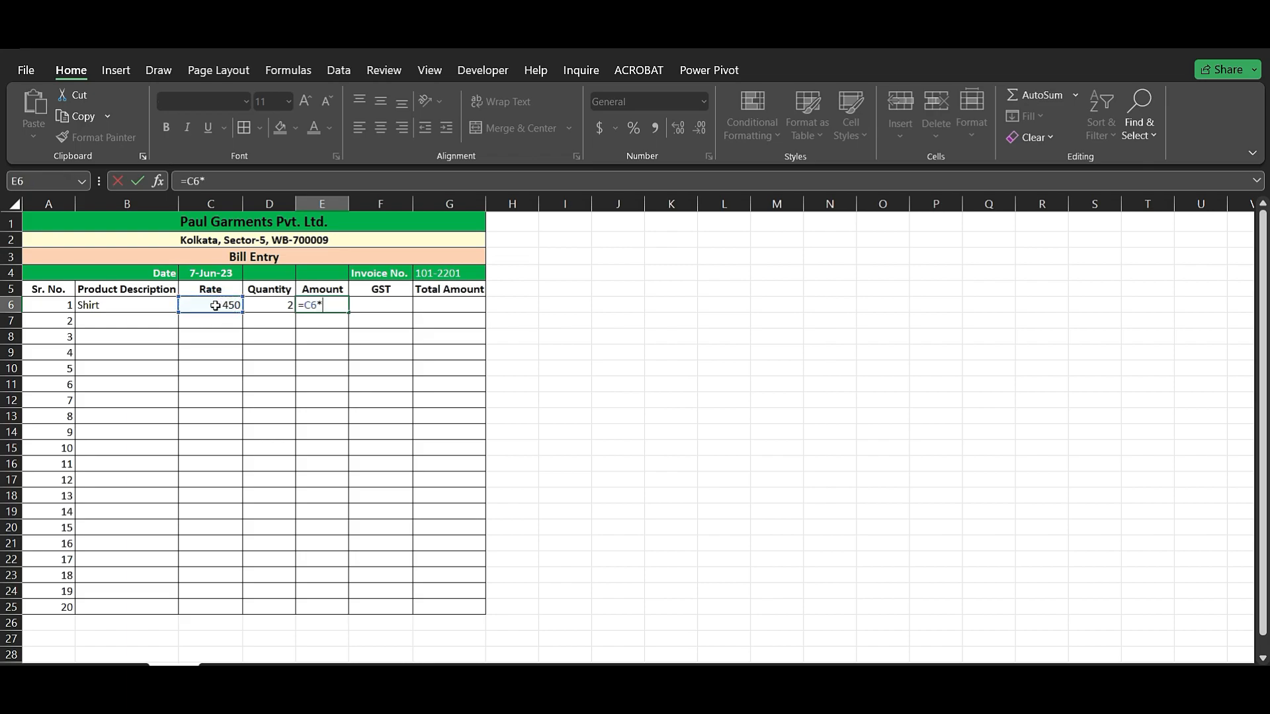
{"action": "left_click", "coordinate": [273, 305]}
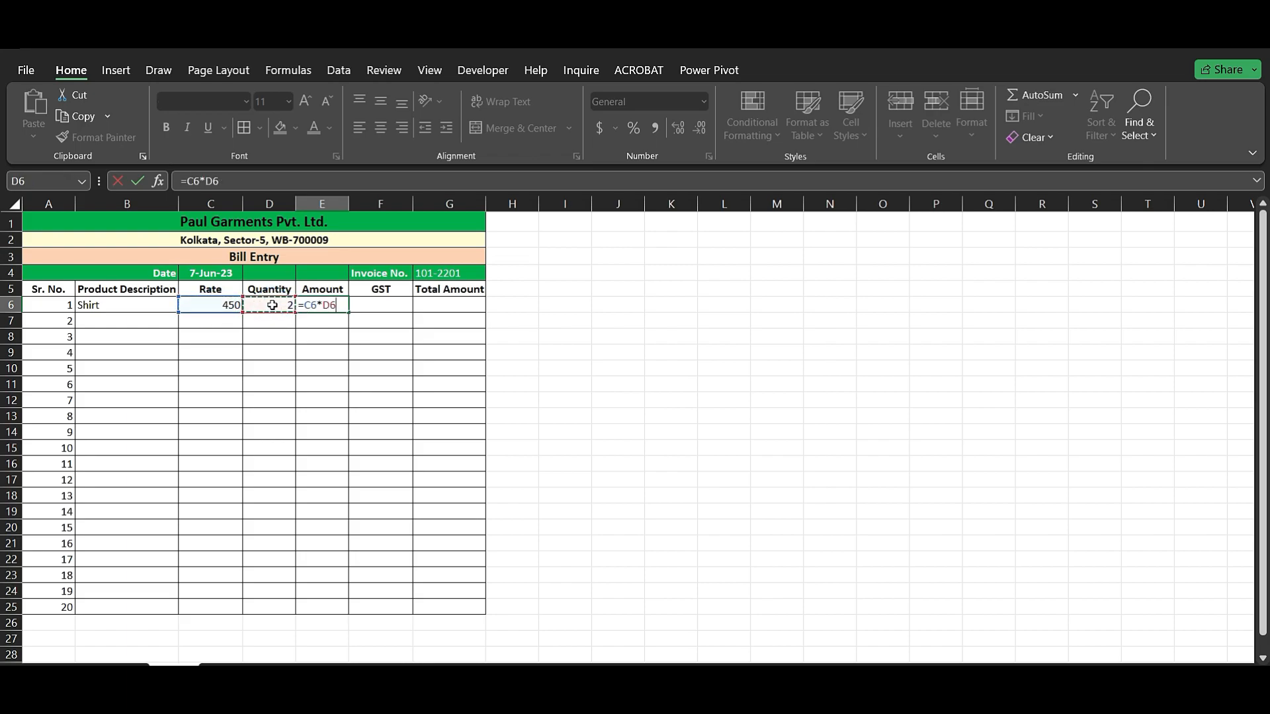
{"action": "key", "text": "Return"}
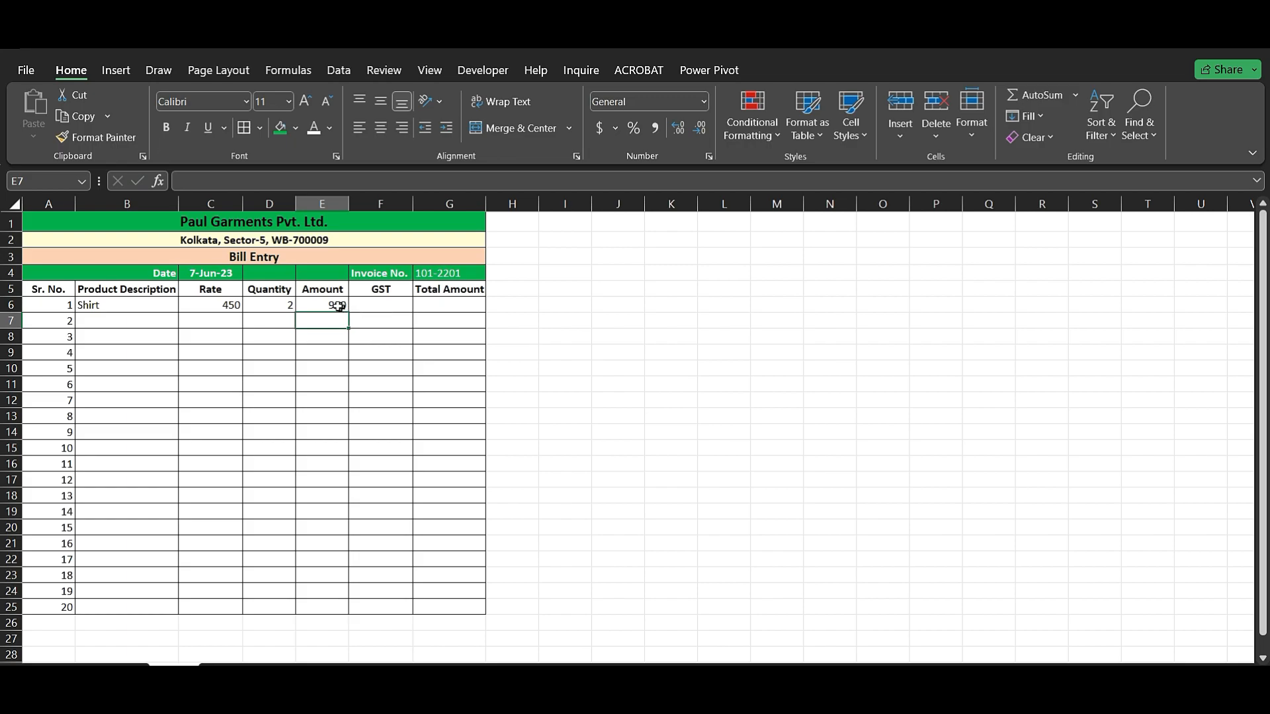
Change the GST column heading in F5 to GST=12%
{"action": "left_click", "coordinate": [376, 291]}
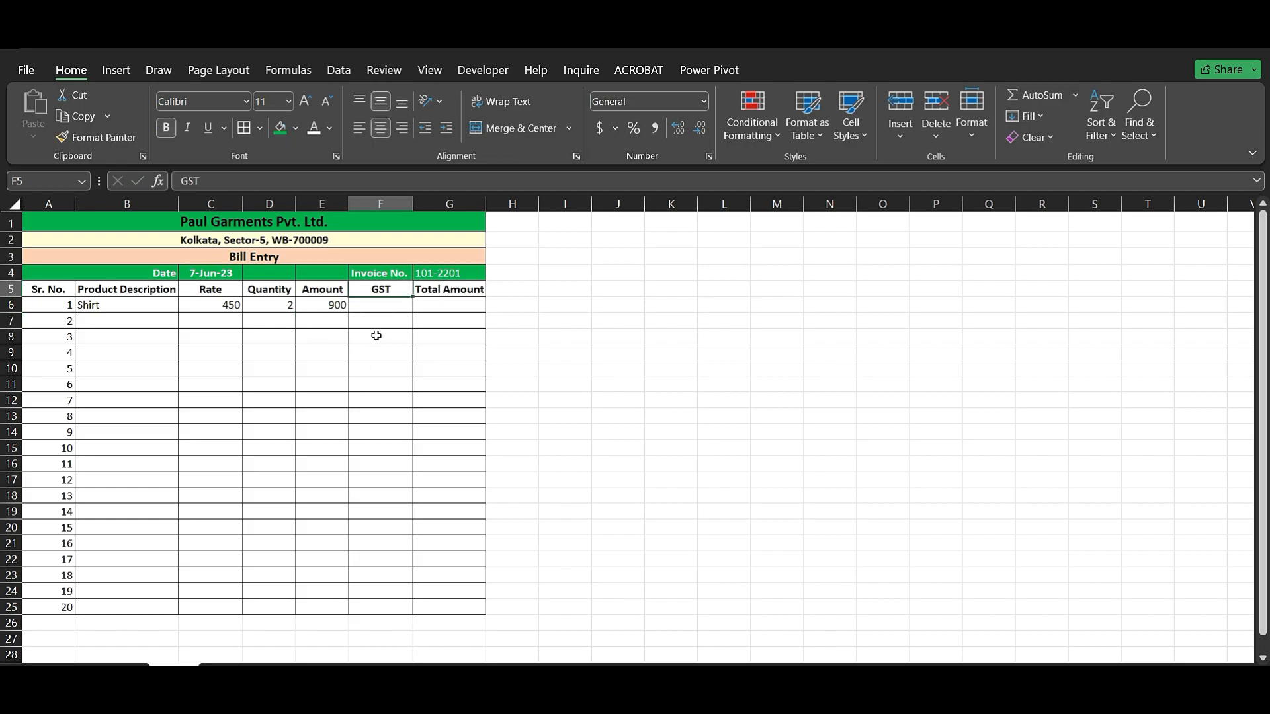
{"action": "left_click", "coordinate": [401, 289]}
{"action": "double_click", "coordinate": [400, 290]}
{"action": "type", "text": "=1"}
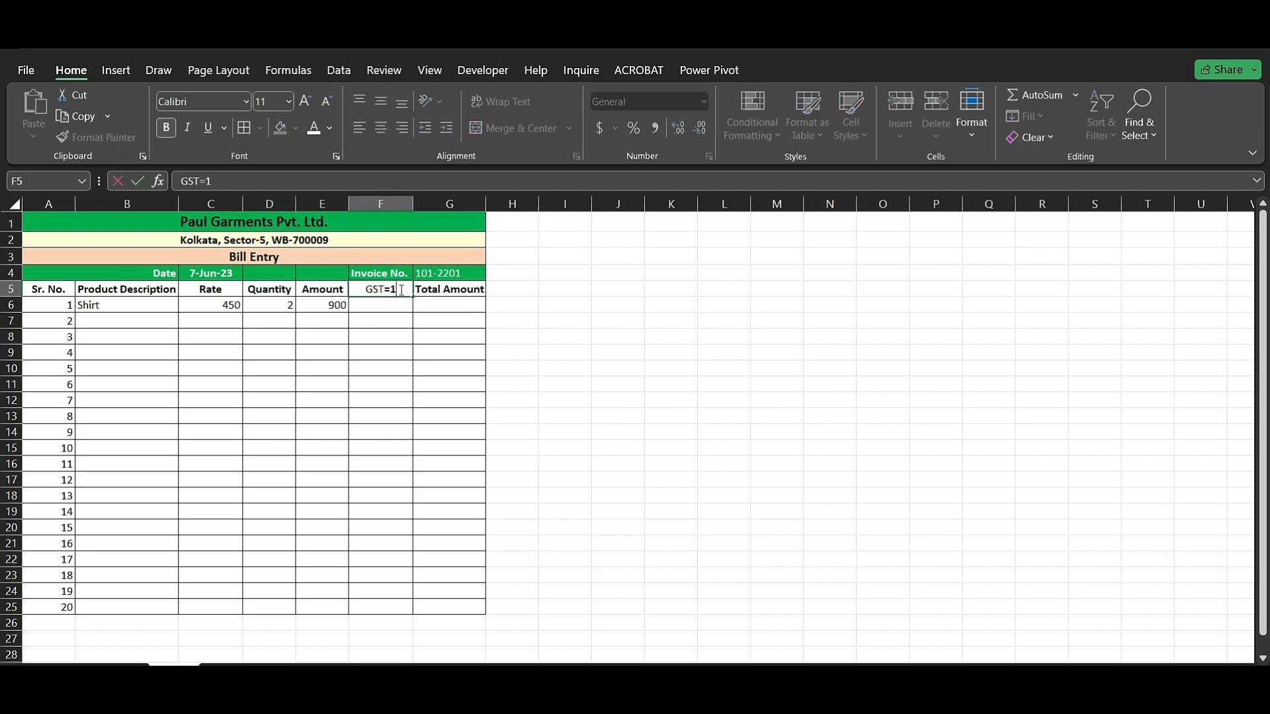
{"action": "type", "text": "2%"}
{"action": "key", "text": "Return"}
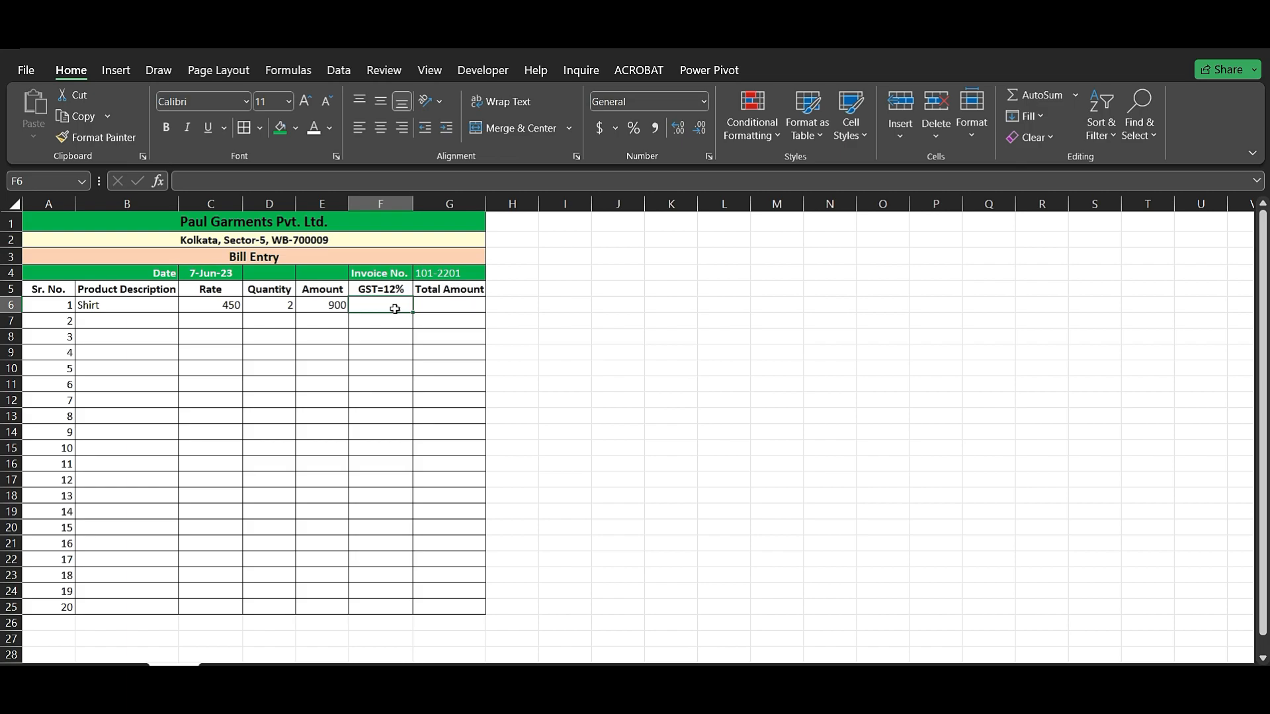
Calculate the 12% GST on the Shirt row's amount in F6 with the formula =E6*12/100
{"action": "type", "text": "="}
{"action": "left_click", "coordinate": [331, 305]}
{"action": "type", "text": "*12/100"}
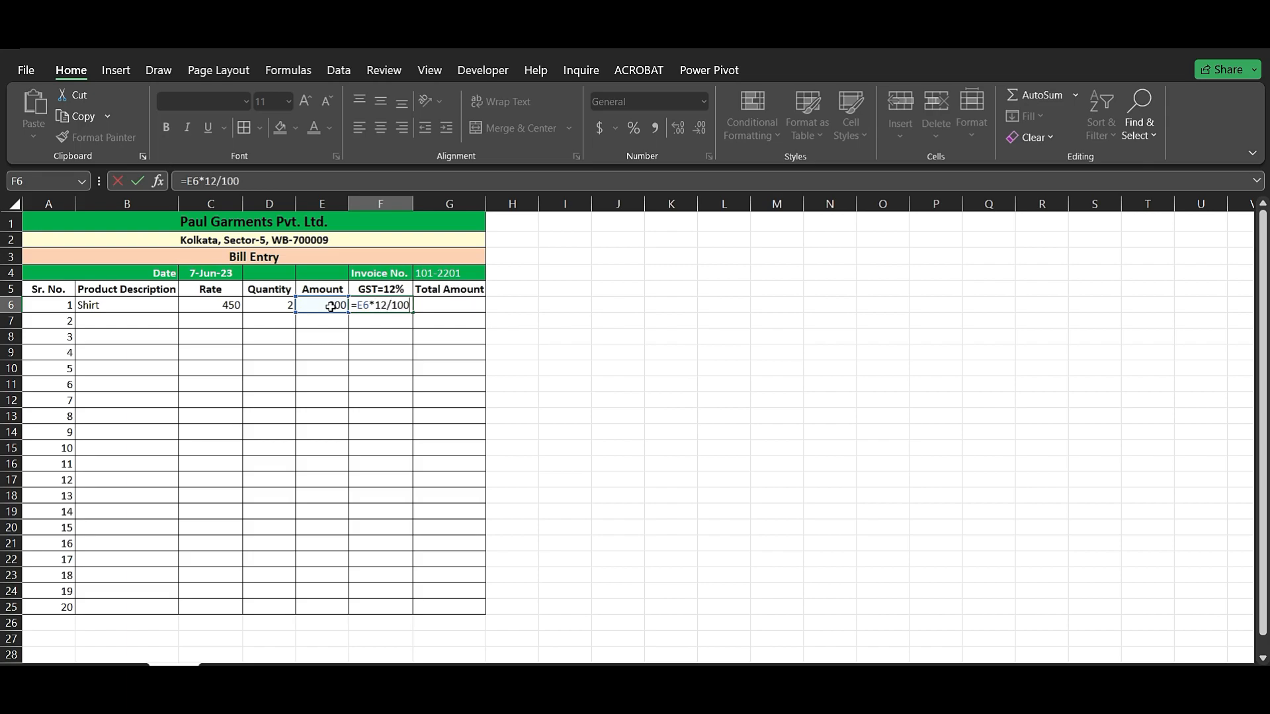
{"action": "key", "text": "Return"}
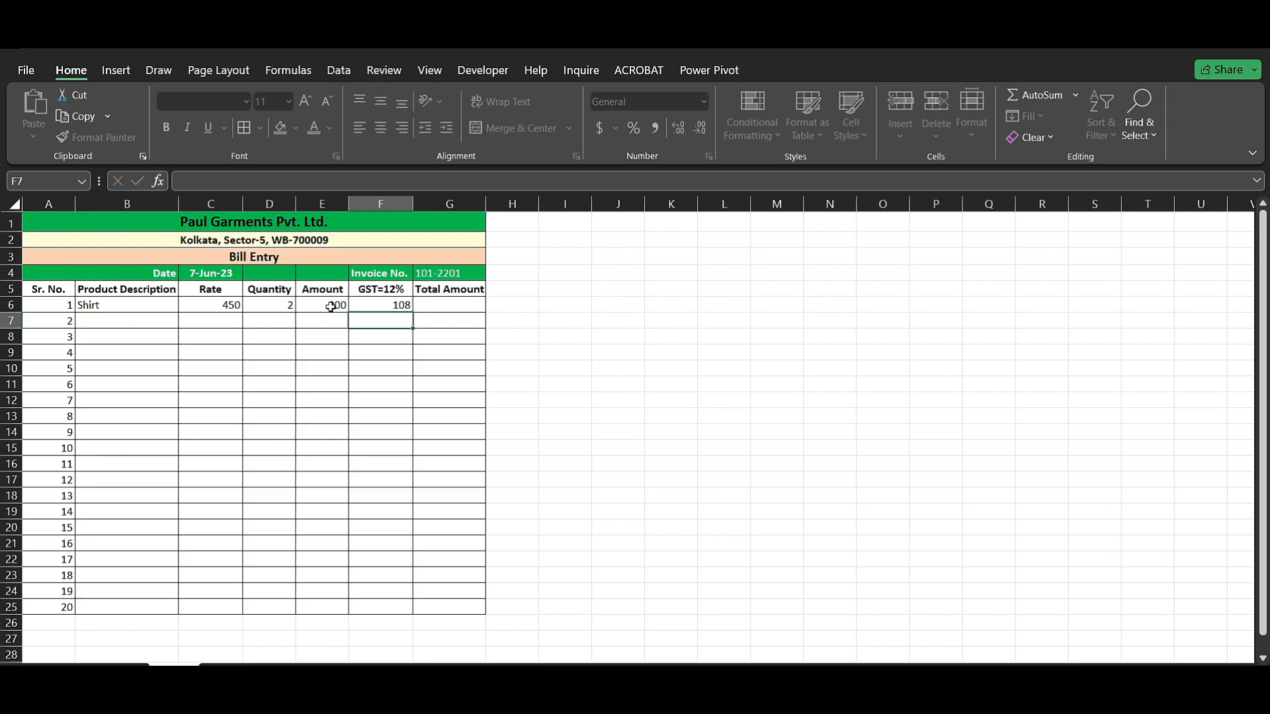
{"action": "left_click", "coordinate": [395, 306]}
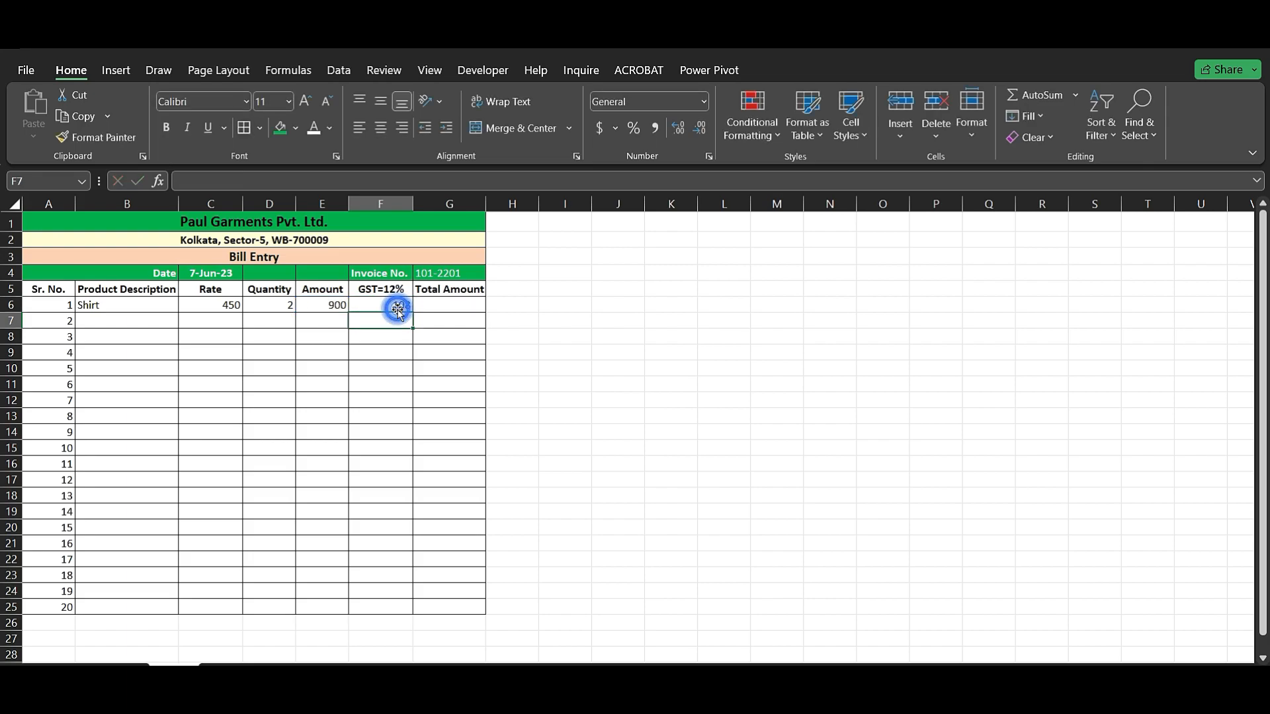
Calculate the Shirt row's Total Amount in G6 by adding GST and amount with the formula =F6+E6
{"action": "left_click", "coordinate": [440, 305]}
{"action": "type", "text": "="}
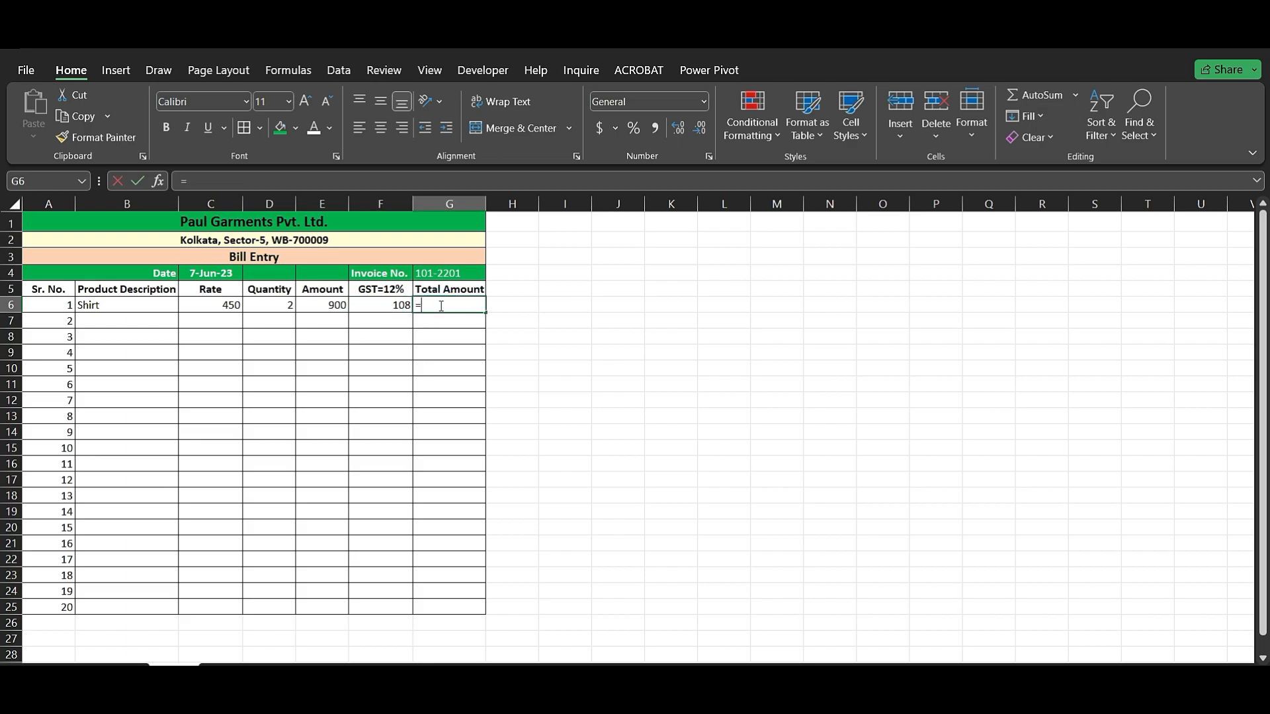
{"action": "left_click", "coordinate": [391, 306]}
{"action": "type", "text": "+"}
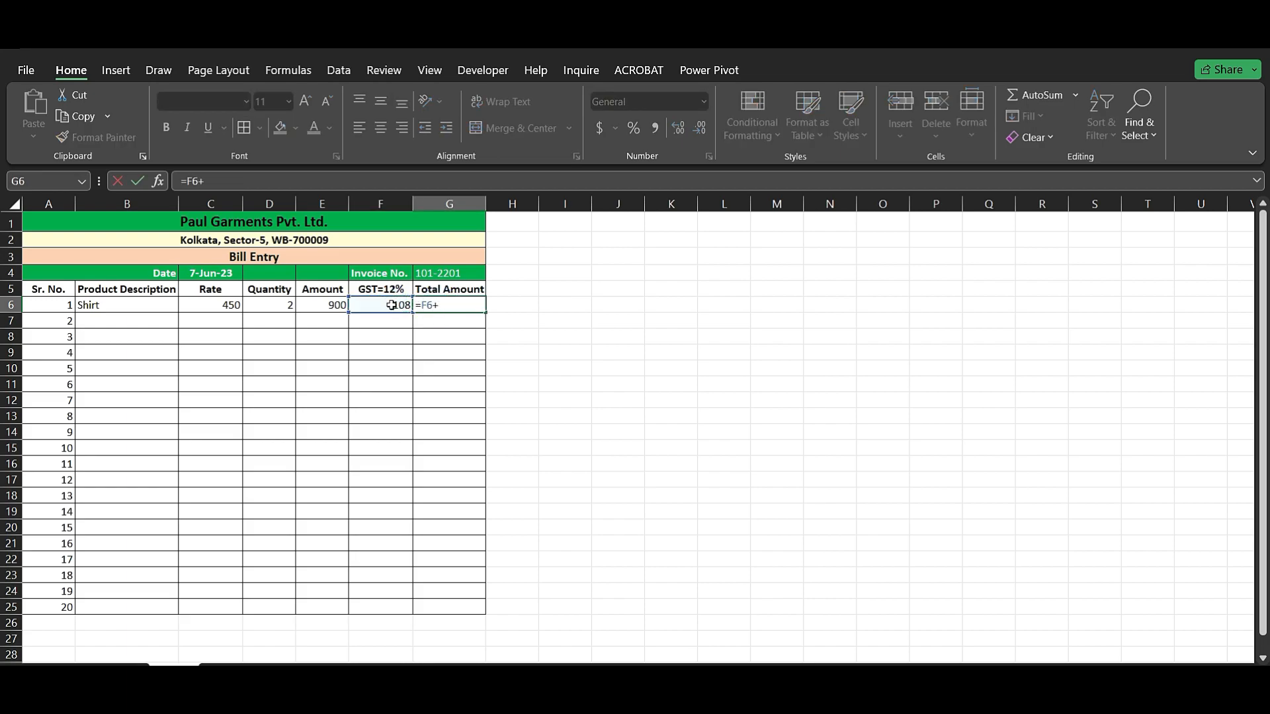
{"action": "left_click", "coordinate": [326, 305]}
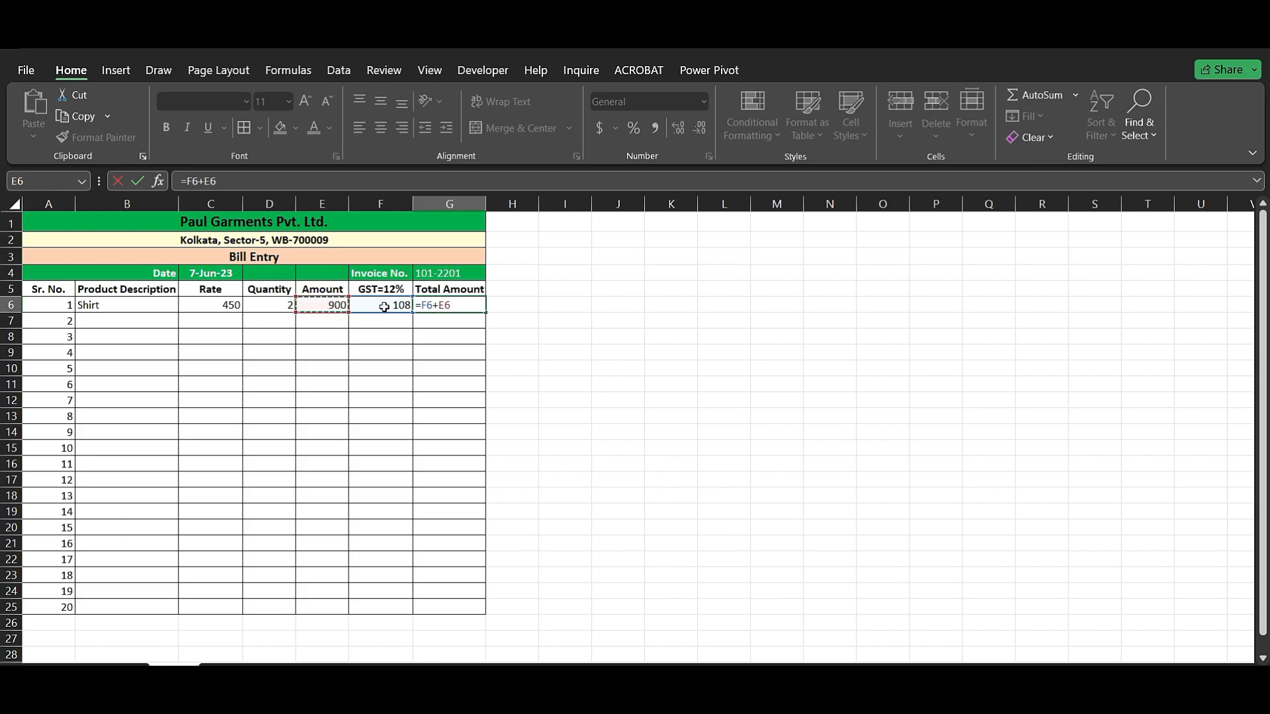
{"action": "key", "text": "Return"}
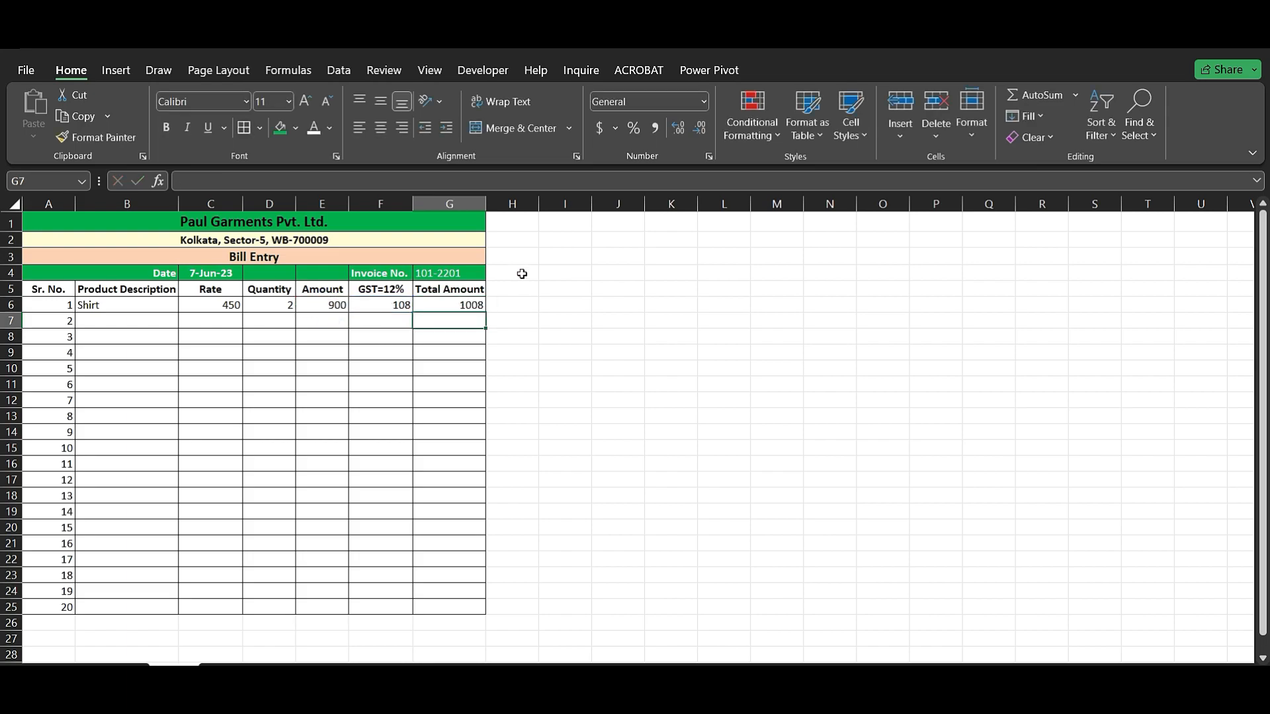
Copy the row 6 formulas for Amount, GST and Total Amount down through row 25
{"action": "left_click", "coordinate": [383, 305]}
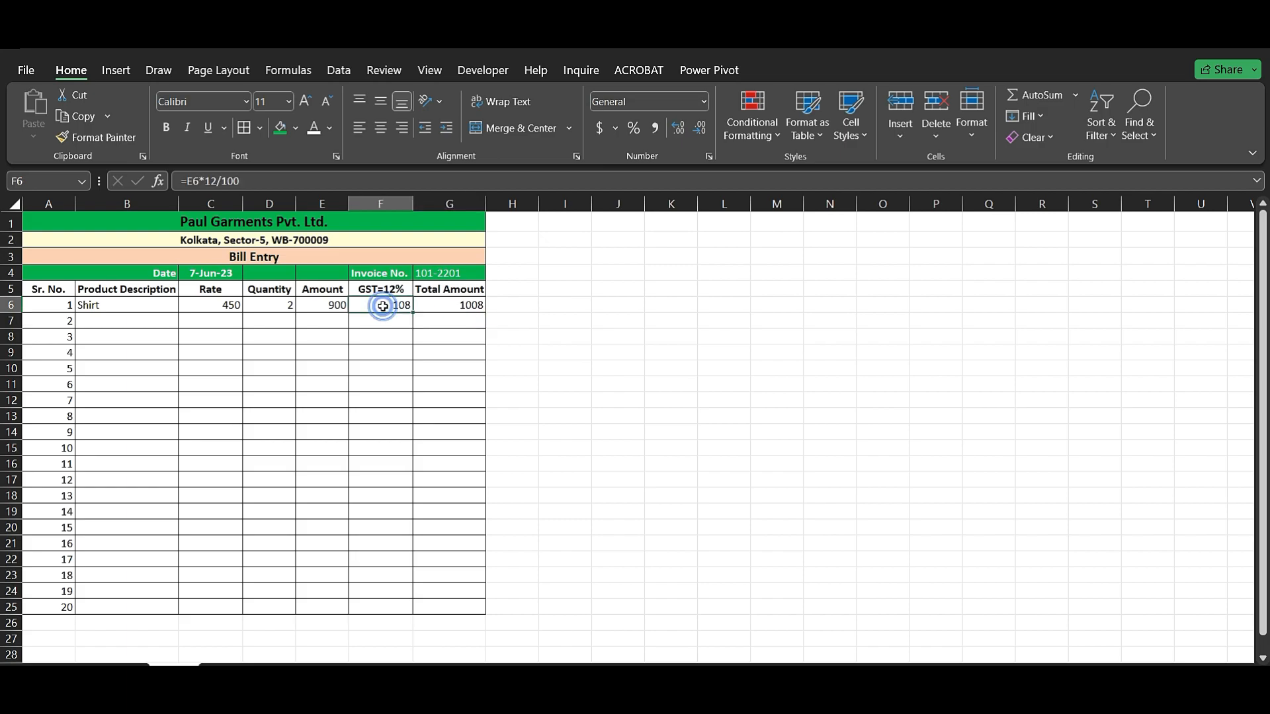
{"action": "left_click", "coordinate": [319, 306]}
{"action": "left_click", "coordinate": [391, 302]}
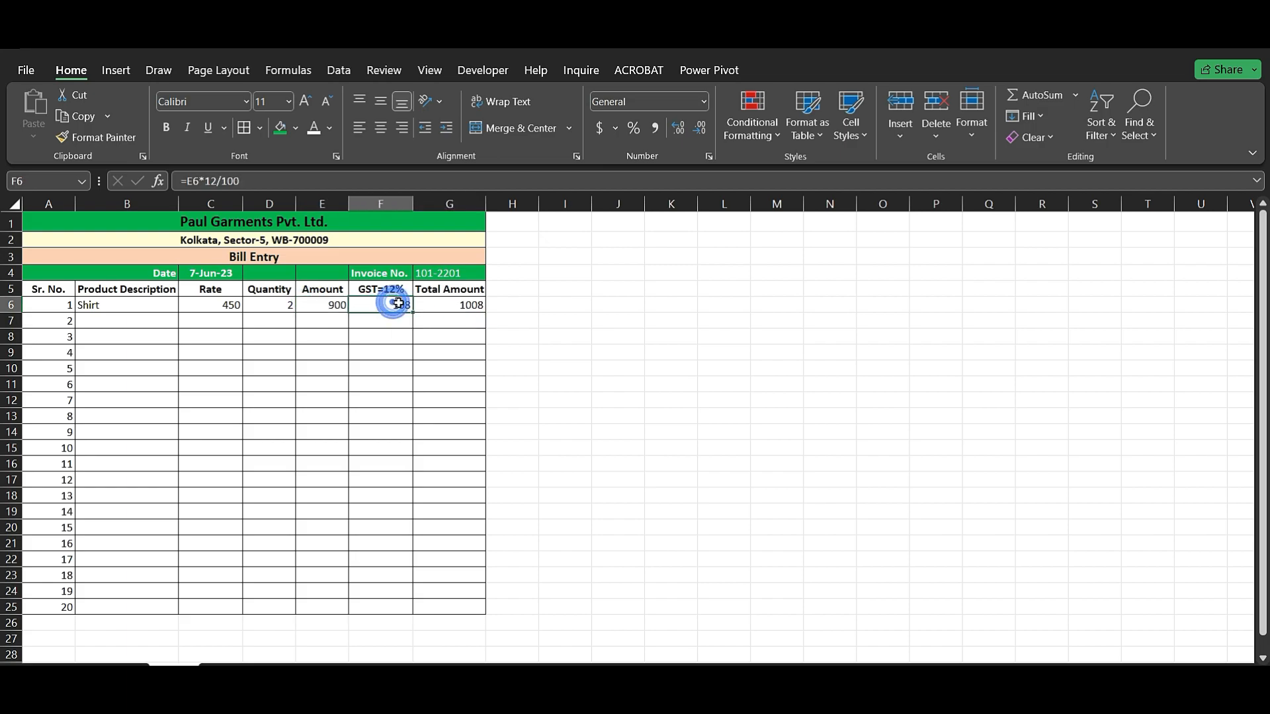
{"action": "left_click", "coordinate": [329, 305]}
{"action": "left_click_drag", "start_coordinate": [346, 313], "coordinate": [368, 612]}
{"action": "left_click", "coordinate": [397, 306]}
{"action": "left_click_drag", "start_coordinate": [415, 315], "coordinate": [405, 613]}
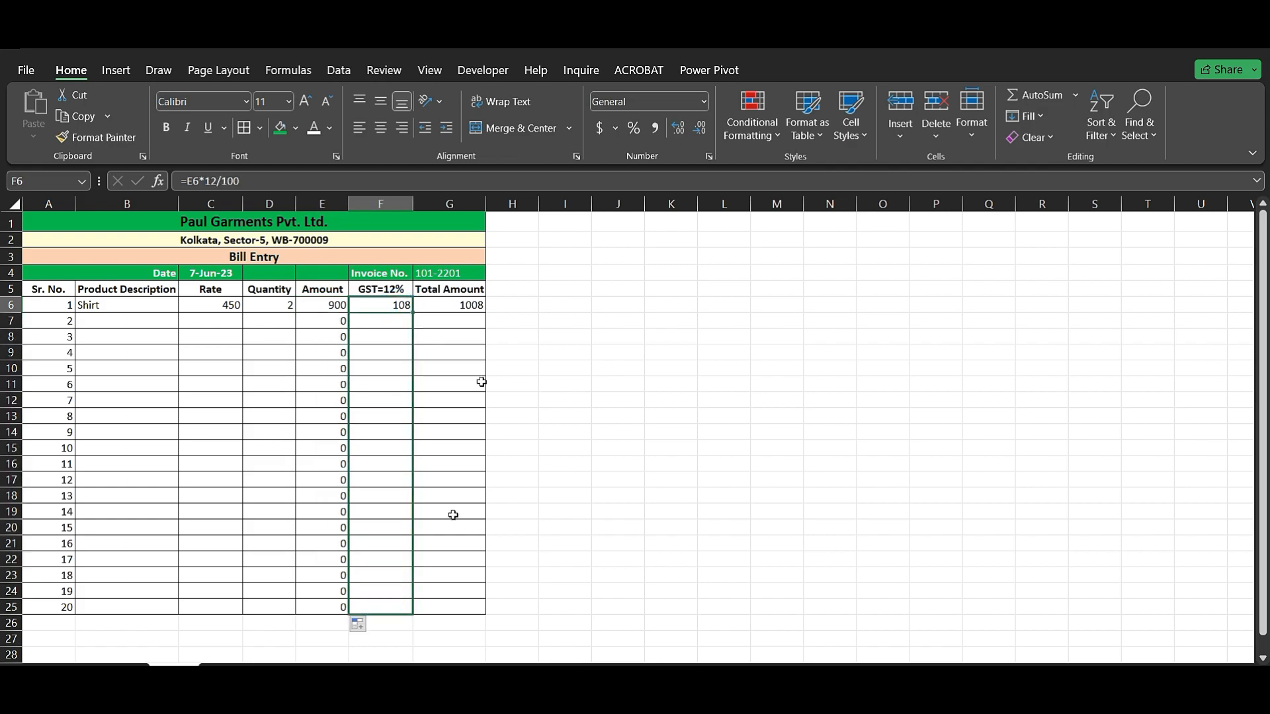
{"action": "left_click", "coordinate": [465, 307]}
{"action": "left_click_drag", "start_coordinate": [487, 313], "coordinate": [482, 610]}
Enter the second bill item in row 7 with description Jeans, rate 1225 and quantity 3
{"action": "double_click", "coordinate": [108, 322]}
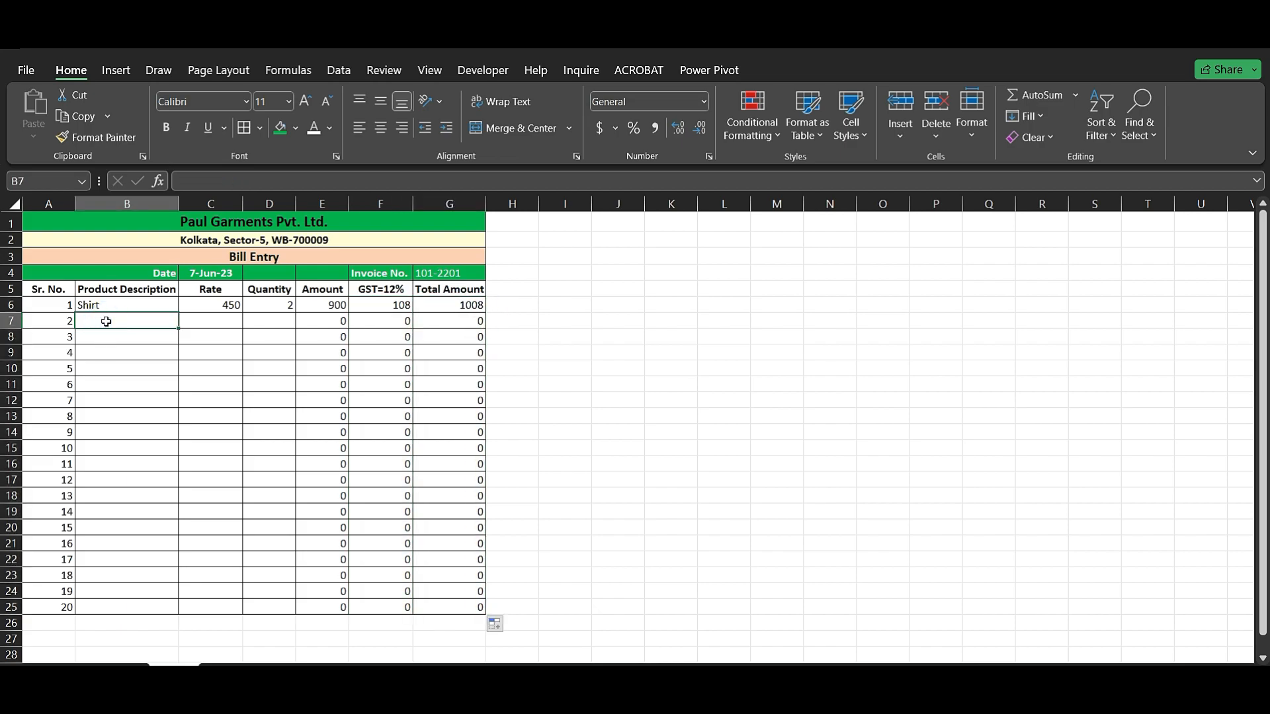
{"action": "type", "text": "Jeans"}
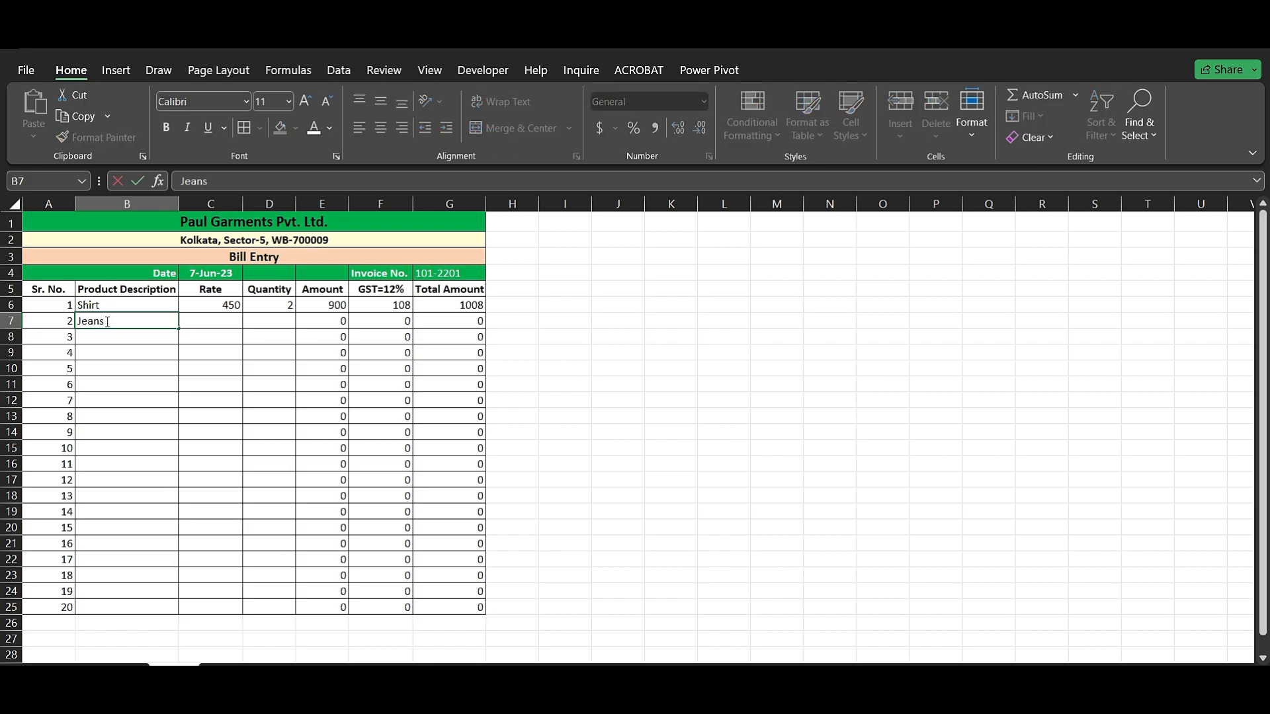
{"action": "key", "text": "Tab"}
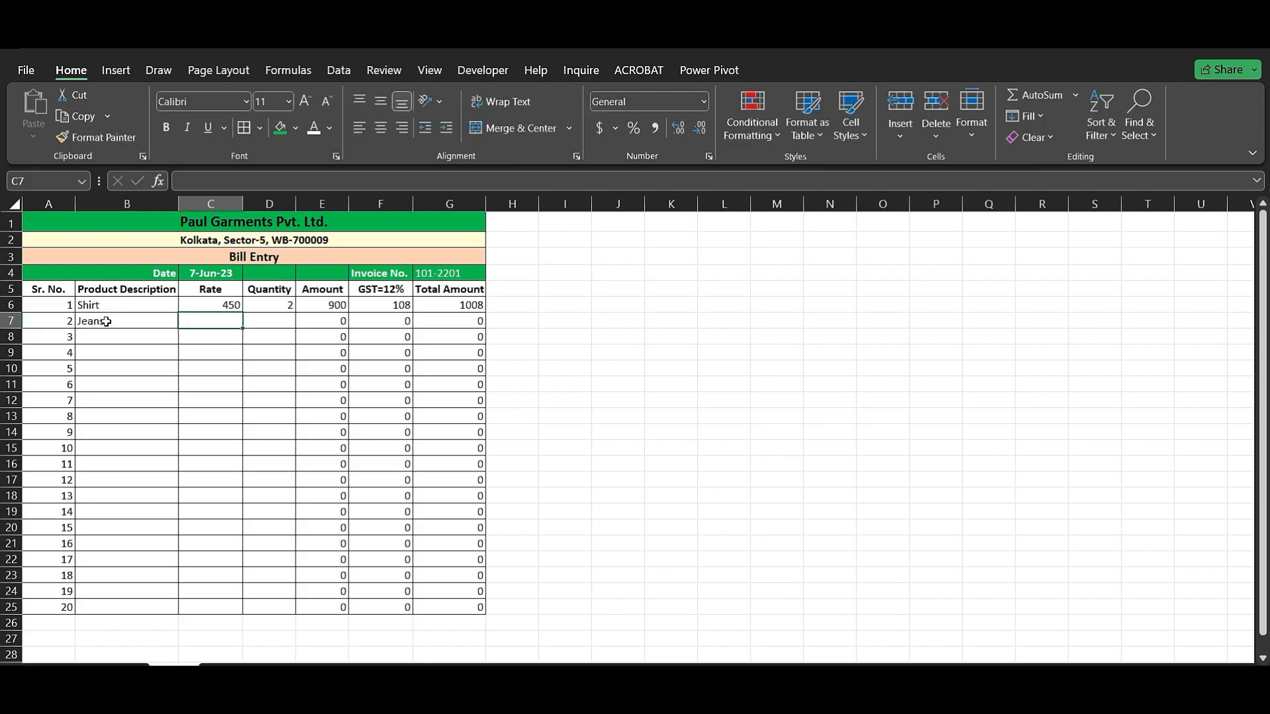
{"action": "type", "text": "1225"}
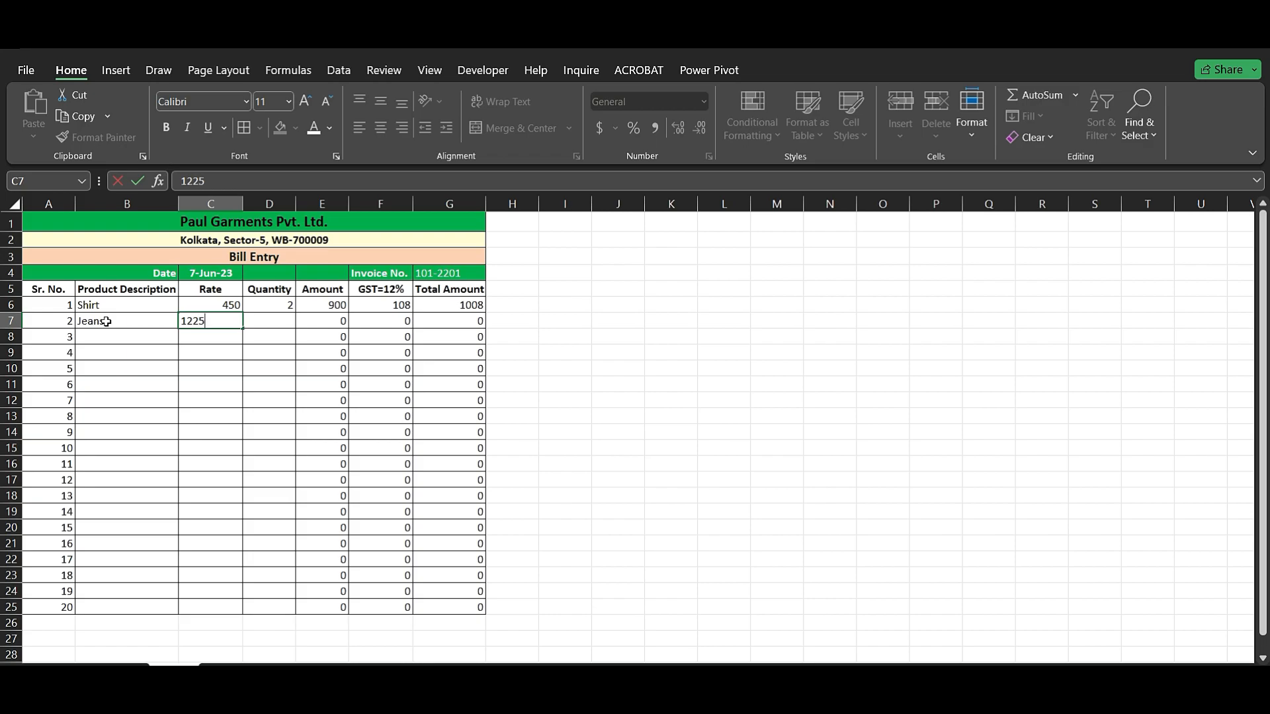
{"action": "key", "text": "Tab"}
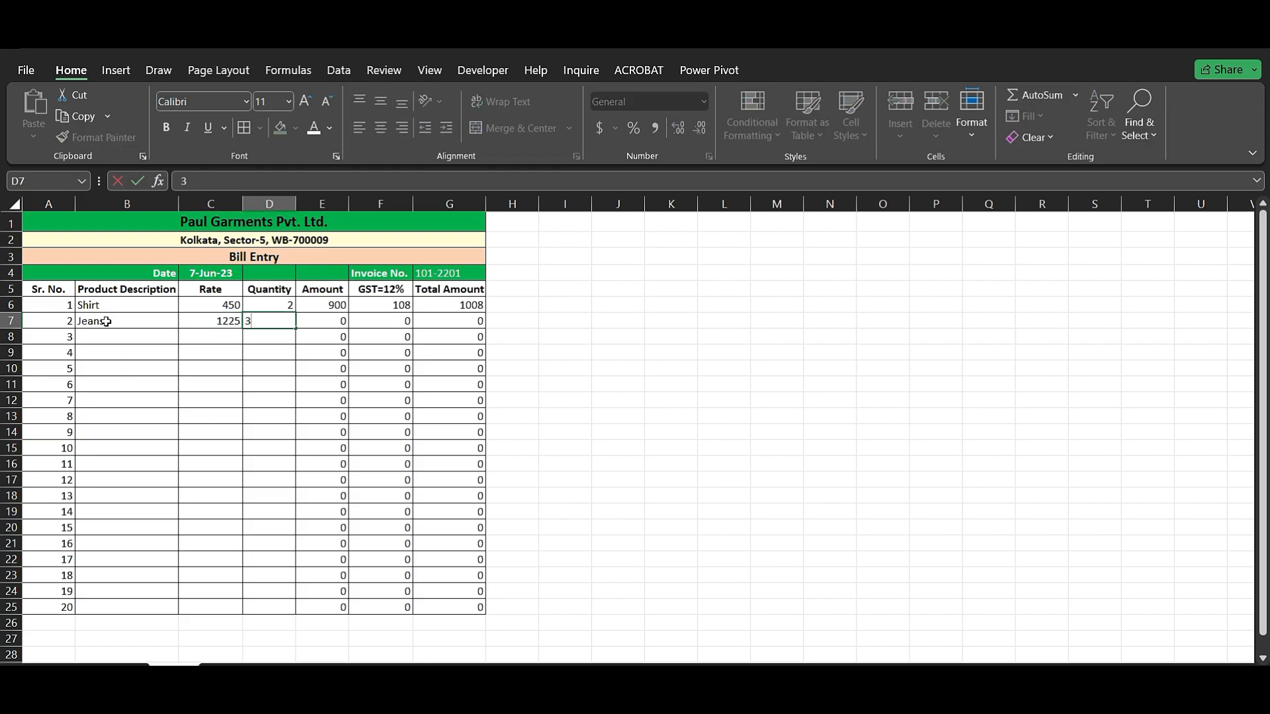
{"action": "key", "text": "Tab"}
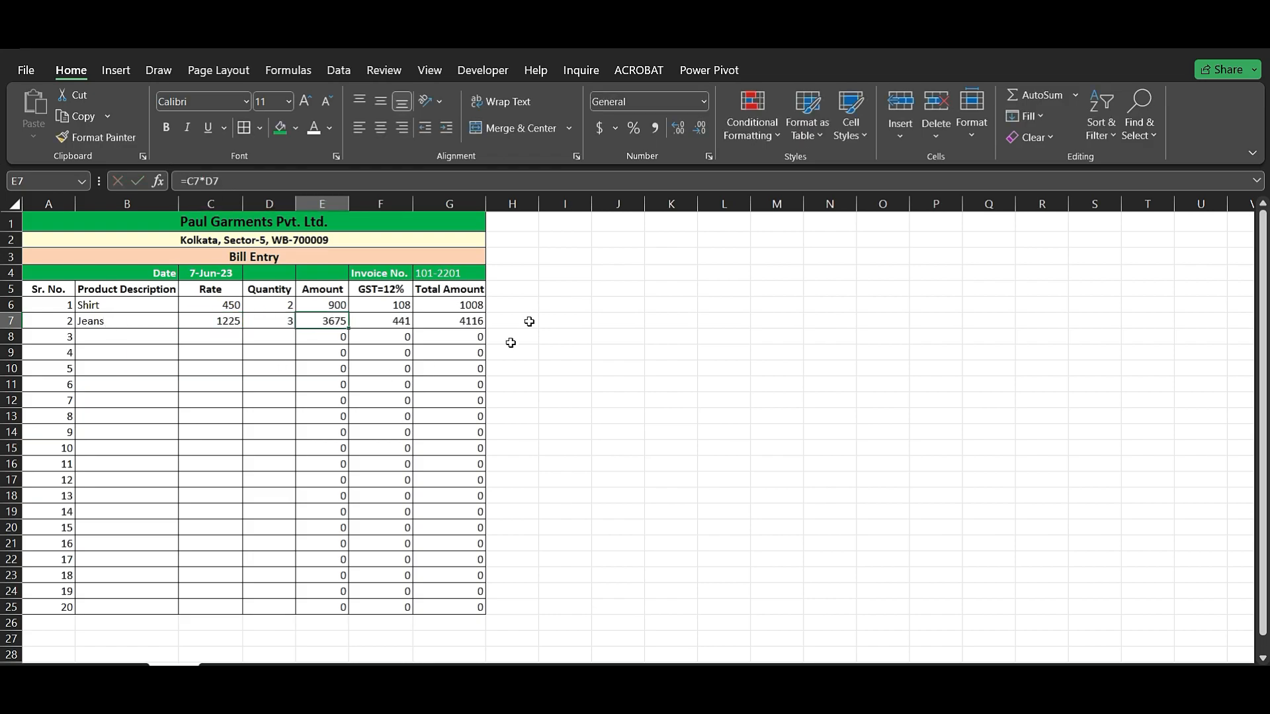
Fill item rows 8 to 25 with descriptions, rates and quantities, from Jeans, 524, 4 in row 8 to Jogger, 147, 5 in row 25
{"action": "type", "text": "Jeans\t524\t4 Jogger\t741\t2 Shirt\t854\t4 Pant\t147\t1 Jeans\t259\t2 Jogger\t480\t3 Jogger\t252\t6 Shirt\t524\t4 Shirt\t741\t8 Pant\t854\t2 Jeans\t147\t1 Jogger\t259\t4 Shirt\t480\t3 Pant\t252\t5 Jeans\t524\t4 Jogger\t741\t2 Jeans\t854\t4 Jogger\t147\t5"}
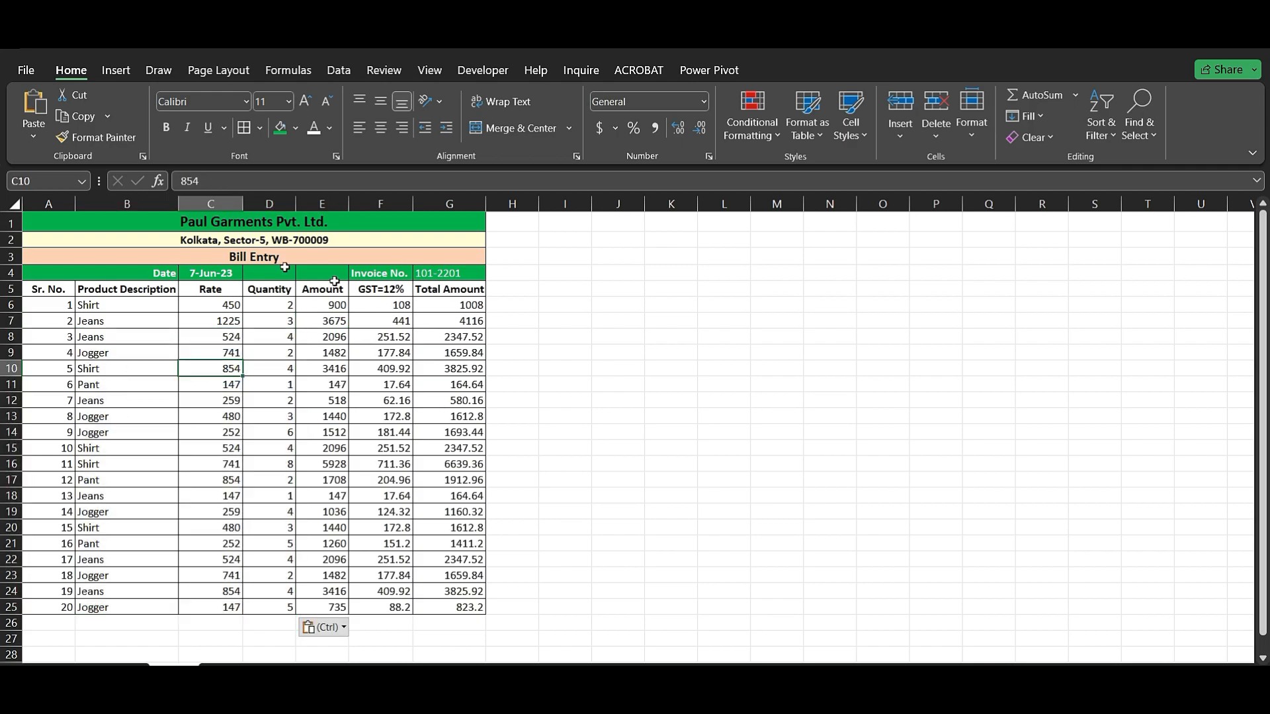
{"action": "left_click", "coordinate": [562, 561]}
{"action": "left_click", "coordinate": [377, 625]}
{"action": "left_click", "coordinate": [280, 622]}
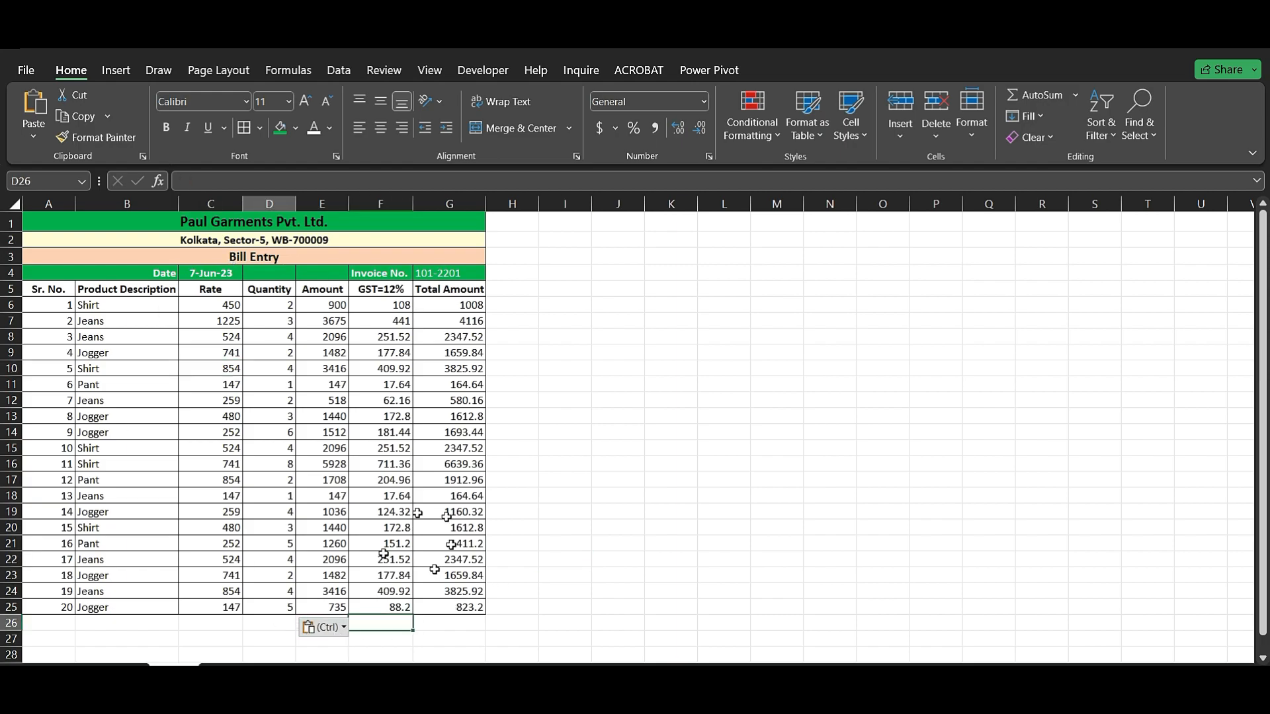
{"action": "key", "text": "ctrl"}
{"action": "key", "text": "Escape"}
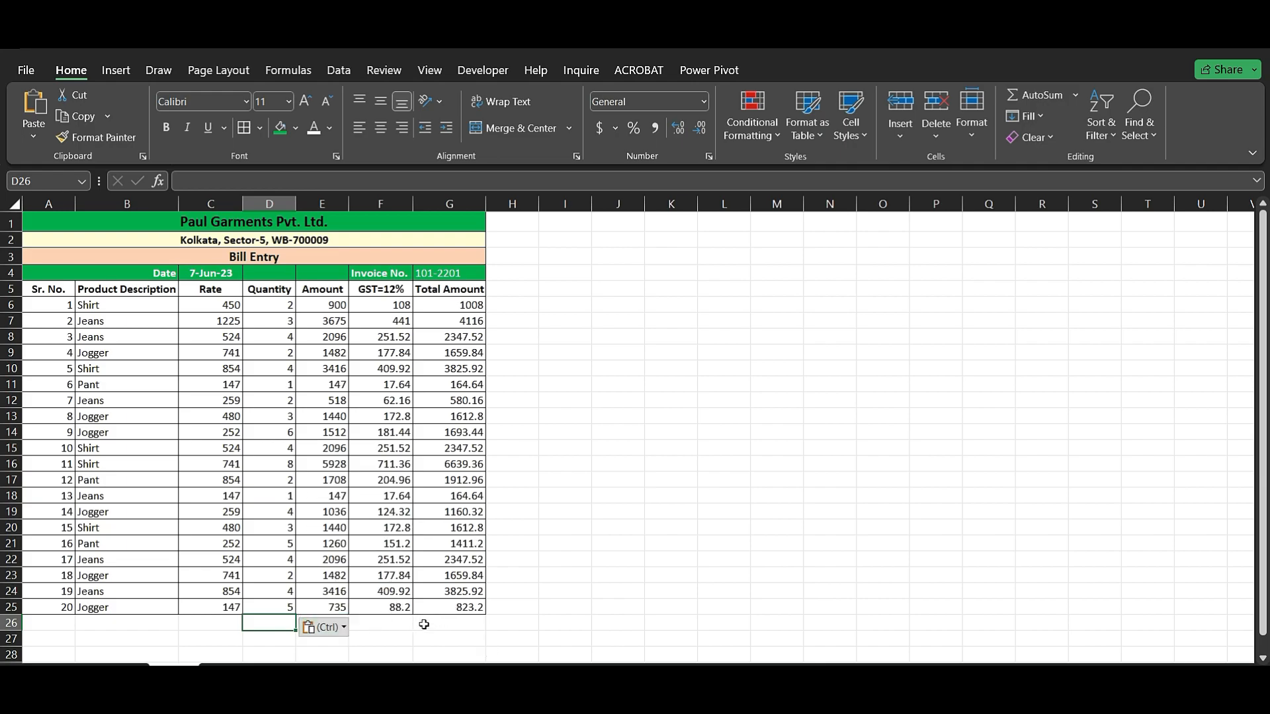
Merge and center cells E26:F26 below the item rows and label them Total Amount
{"action": "key", "text": "Right"}
{"action": "key", "text": "Right"}
{"action": "key", "text": "Right"}
{"action": "left_click_drag", "start_coordinate": [387, 626], "coordinate": [327, 625]}
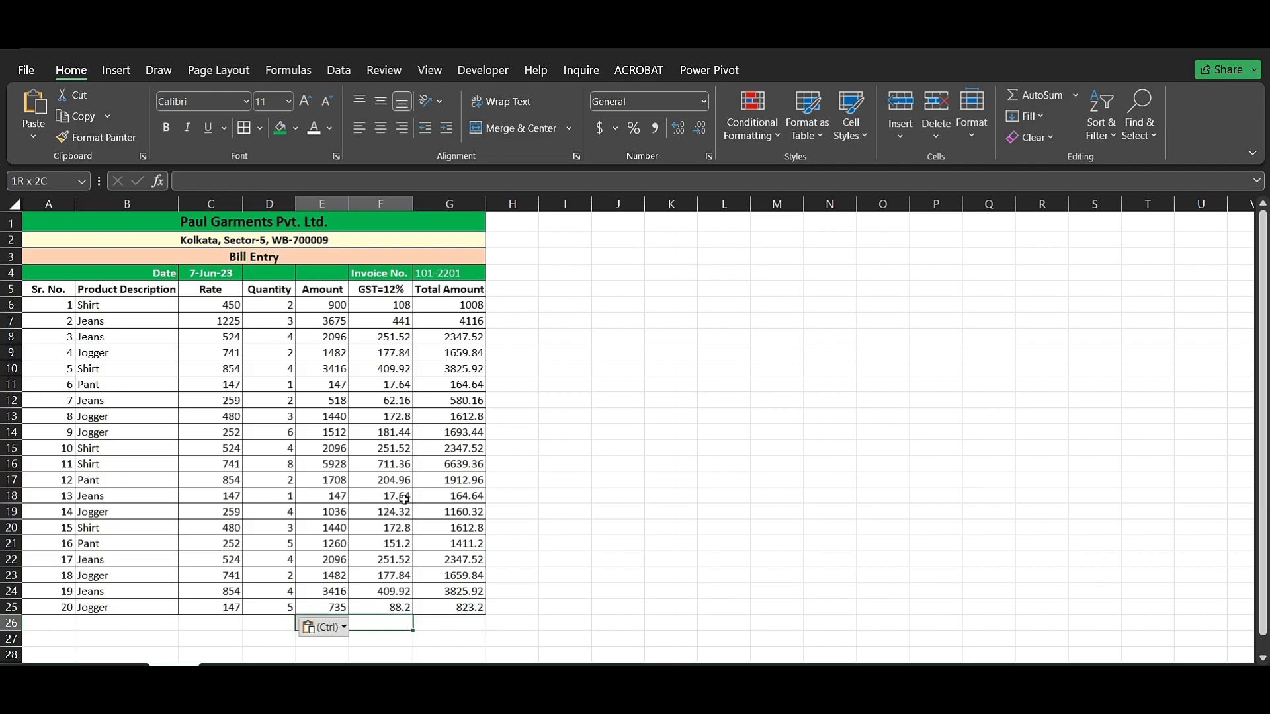
{"action": "left_click", "coordinate": [498, 129]}
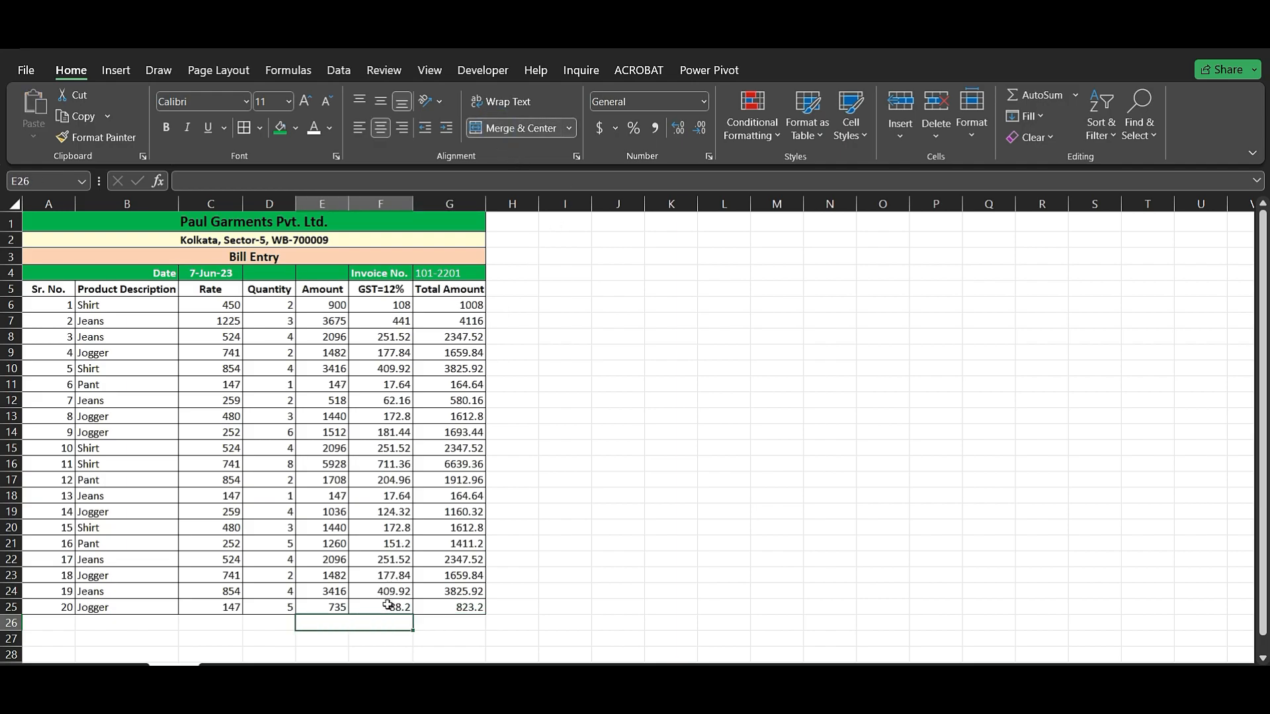
{"action": "type", "text": "Tota"}
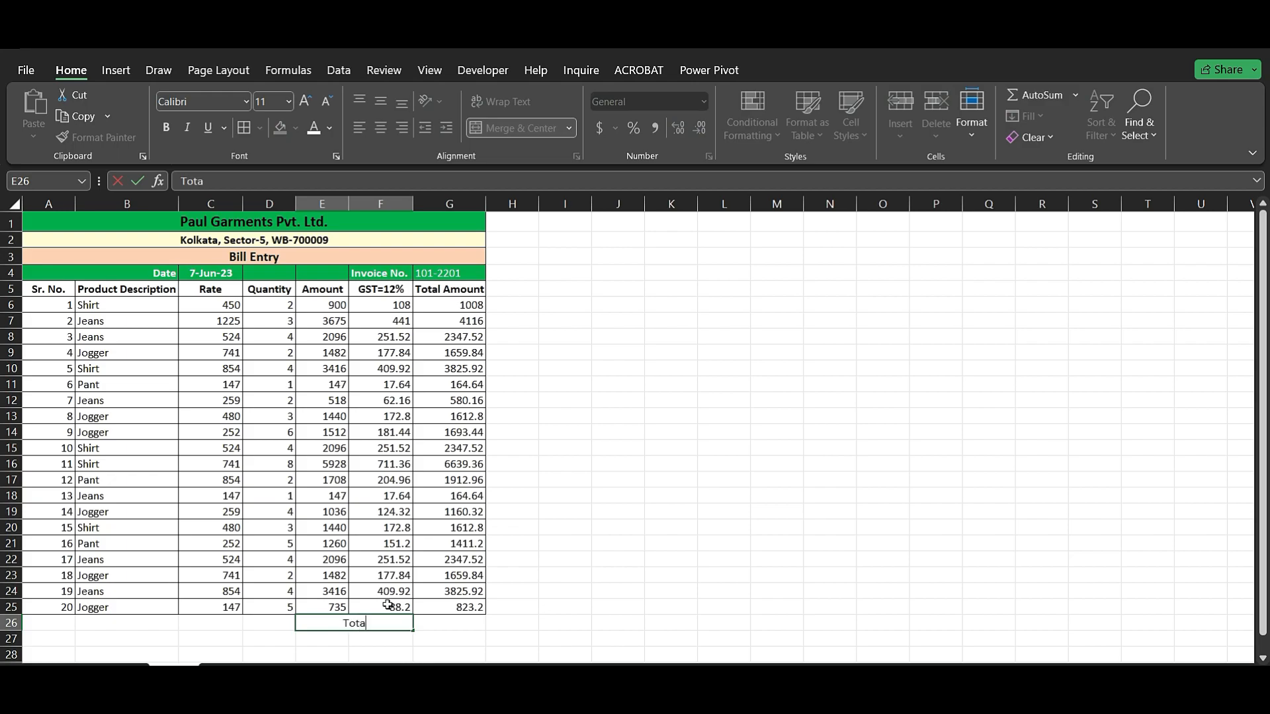
{"action": "type", "text": "l Amount"}
{"action": "key", "text": "Return"}
Make the total row cells E26:G26 bold
{"action": "left_click", "coordinate": [437, 621]}
{"action": "left_click_drag", "start_coordinate": [431, 625], "coordinate": [372, 623]}
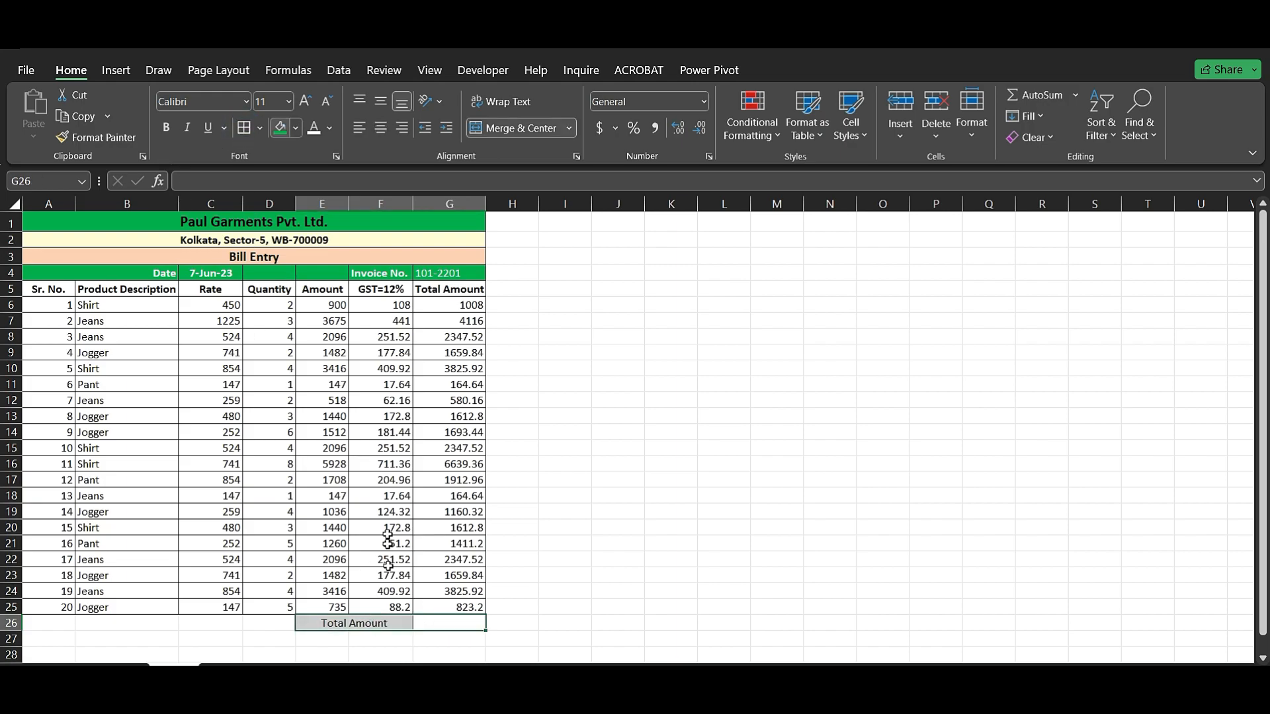
{"action": "left_click", "coordinate": [166, 128]}
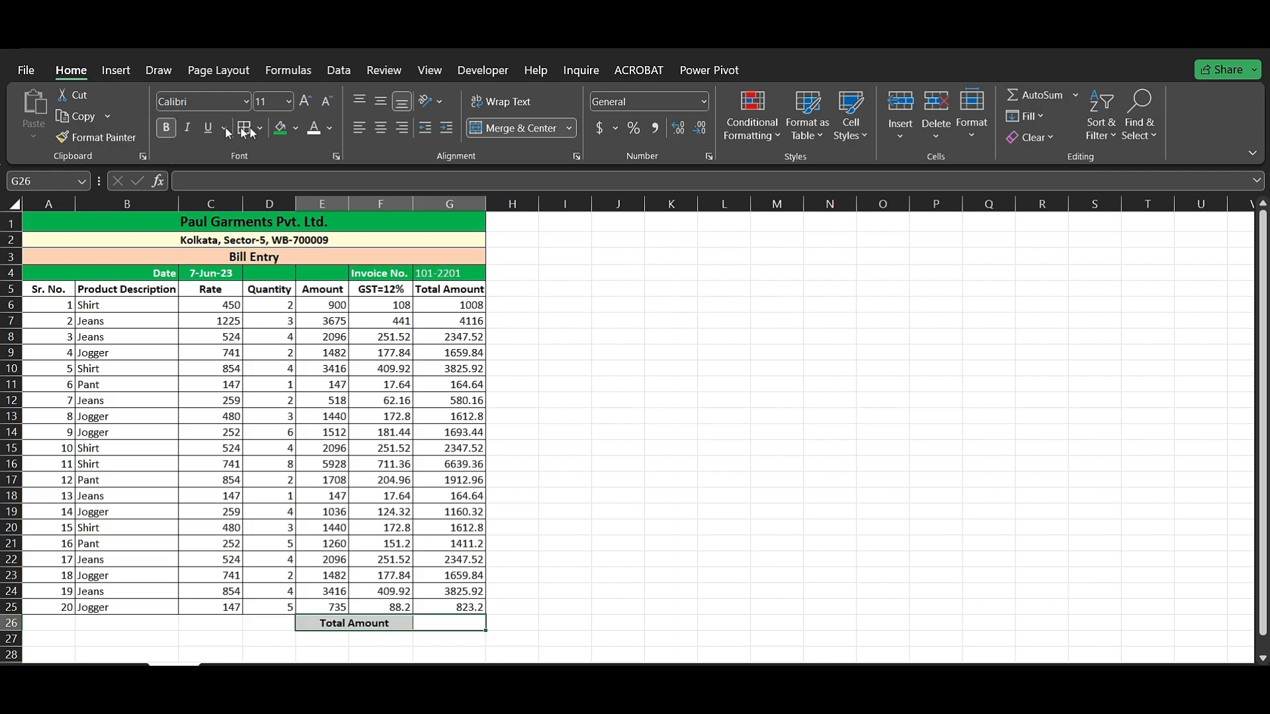
Fill the Total Amount label in E26 with light blue and the total cell G26 with light orange
{"action": "left_click", "coordinate": [380, 623]}
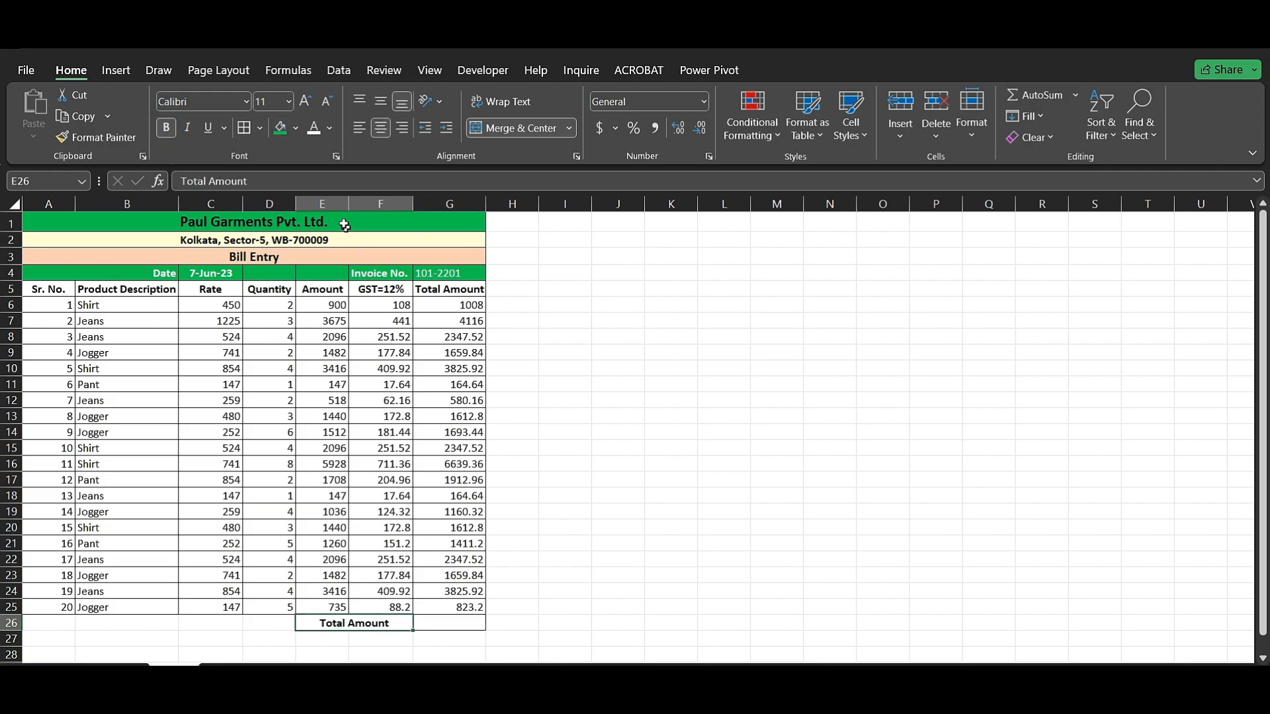
{"action": "left_click", "coordinate": [296, 129]}
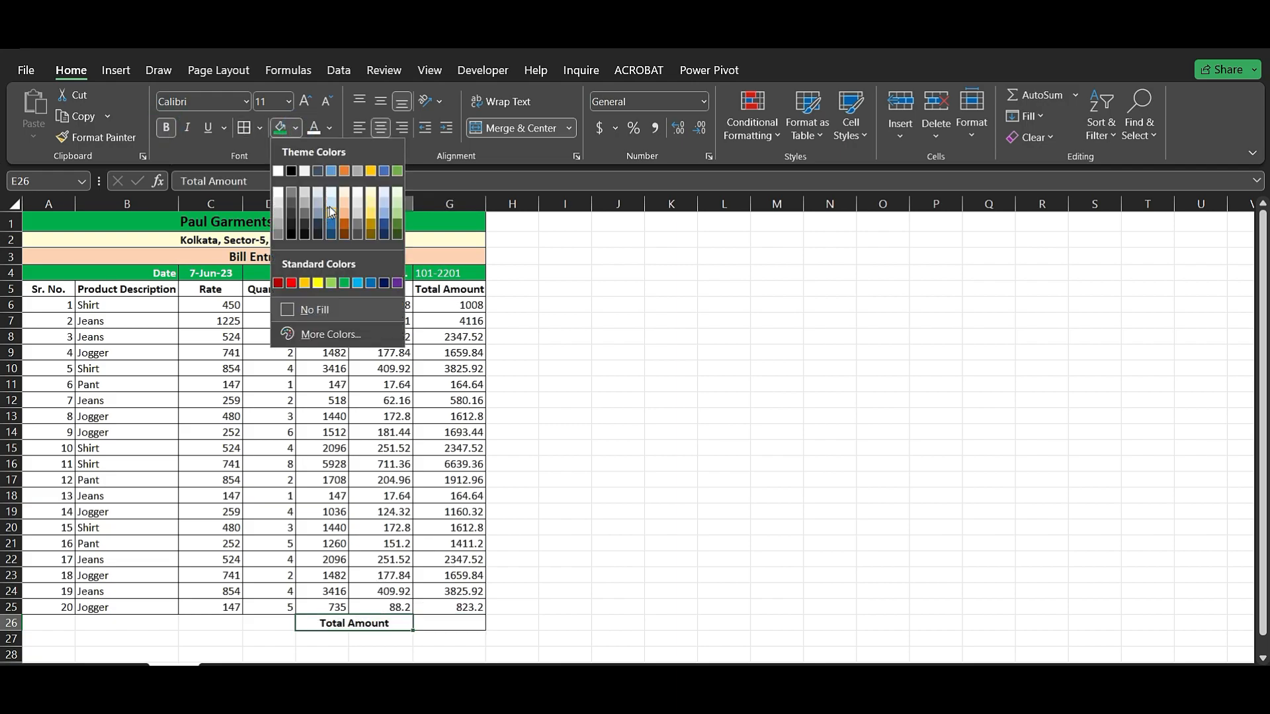
{"action": "left_click", "coordinate": [457, 622]}
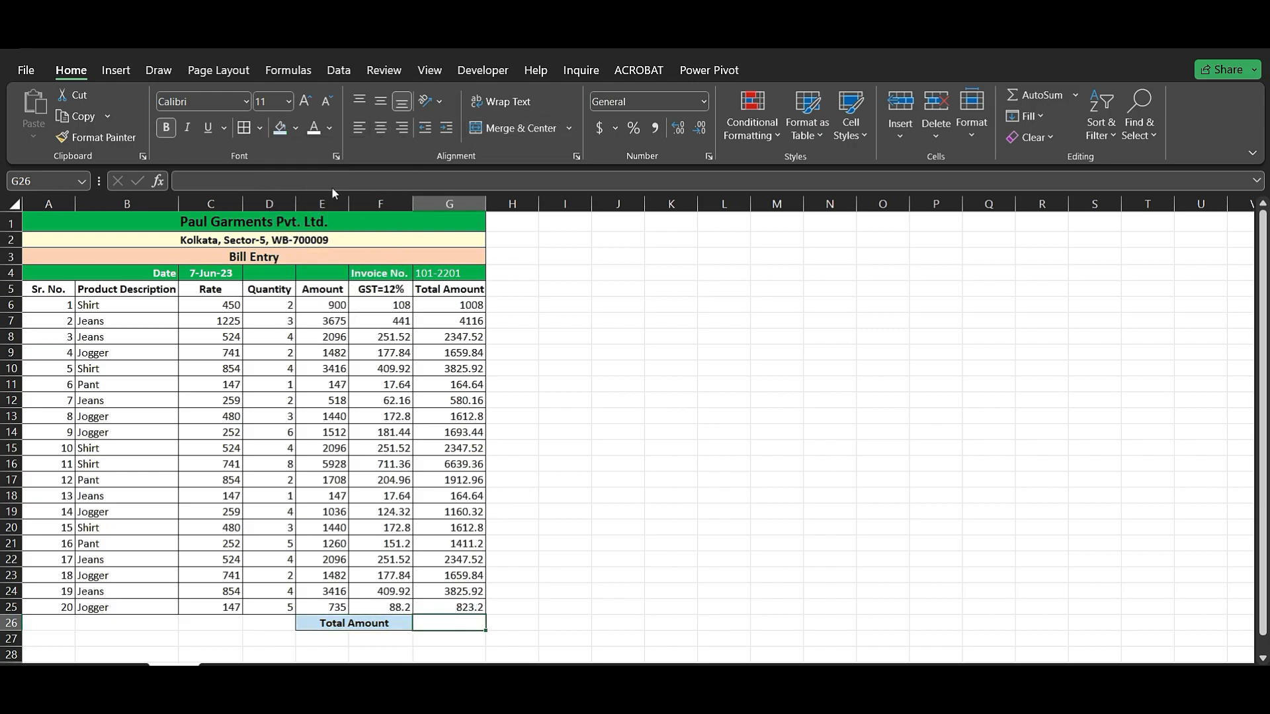
{"action": "left_click", "coordinate": [297, 129]}
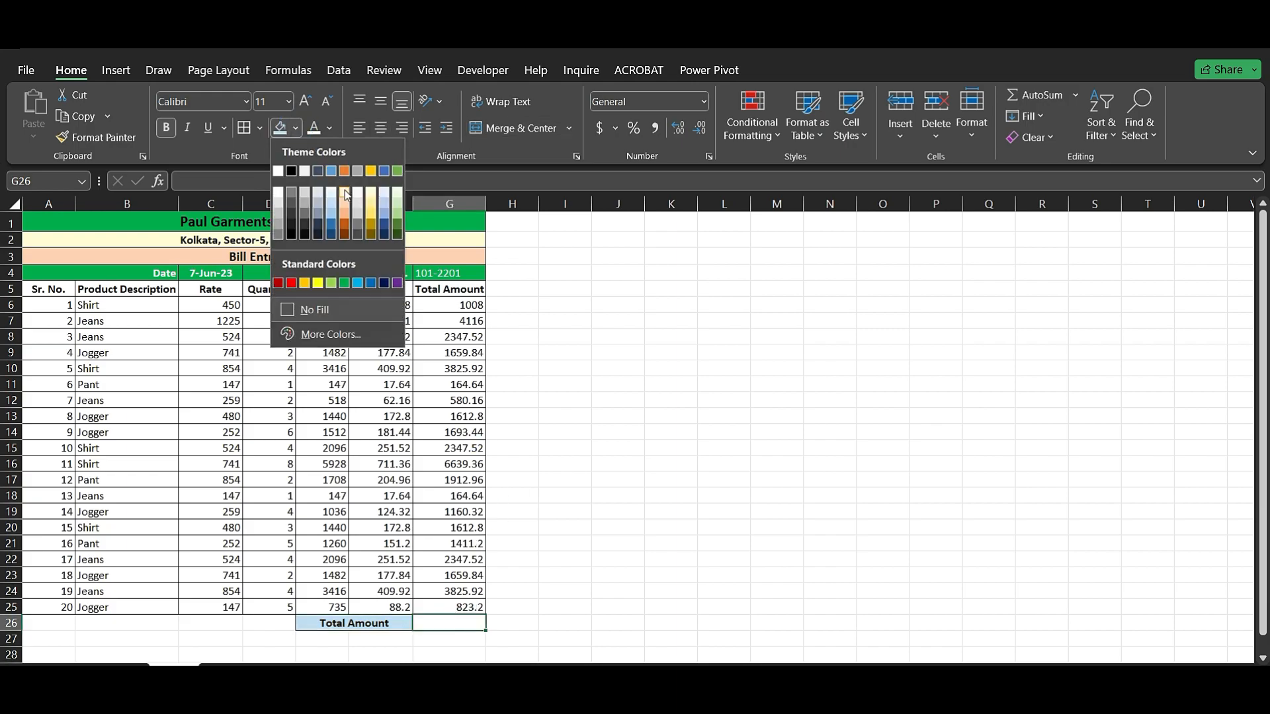
{"action": "left_click", "coordinate": [341, 177]}
{"action": "left_click", "coordinate": [519, 619]}
Sum the Total Amount column in G26 with the formula =SUM(G6:G25)
{"action": "left_click", "coordinate": [465, 623]}
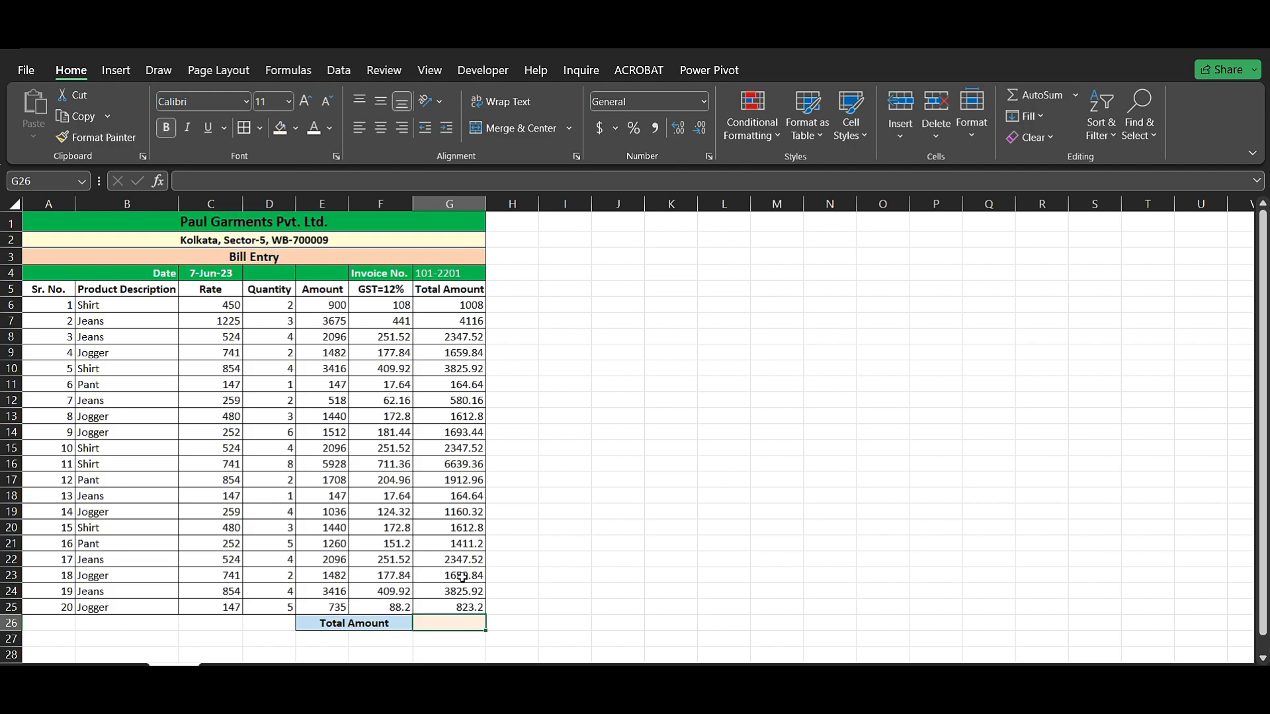
{"action": "key", "text": "alt+equal"}
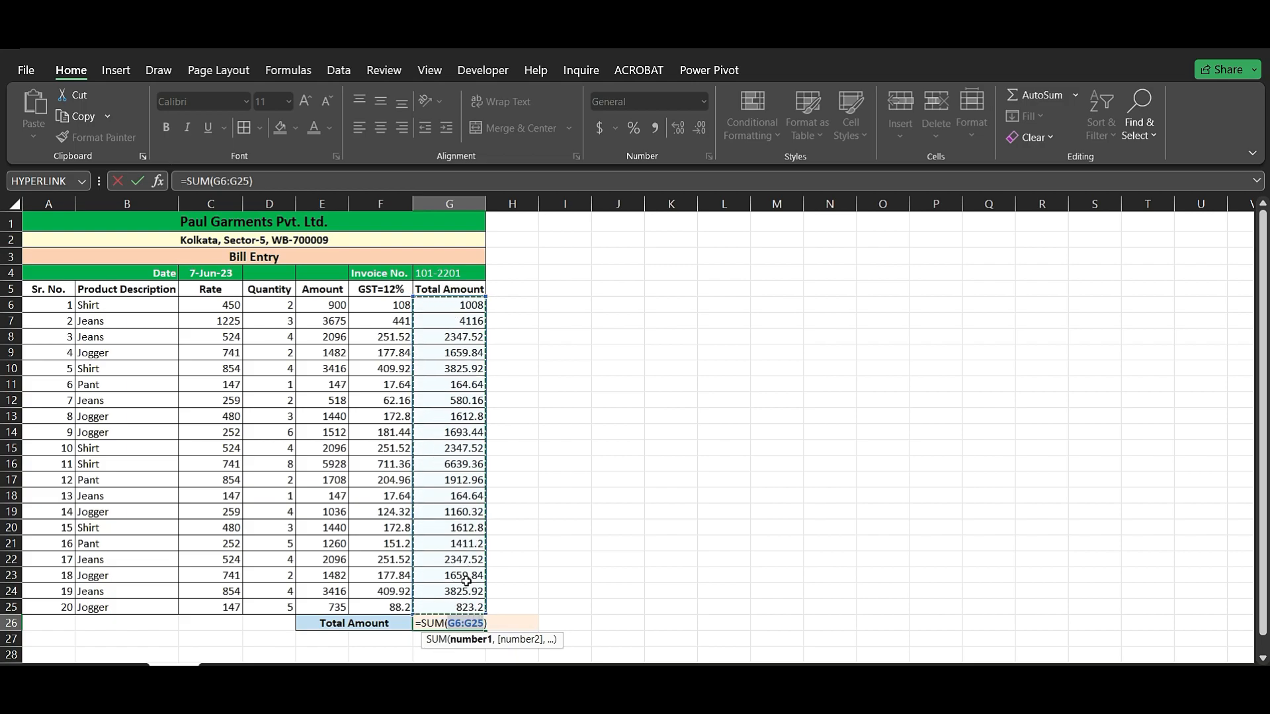
{"action": "key", "text": "Return"}
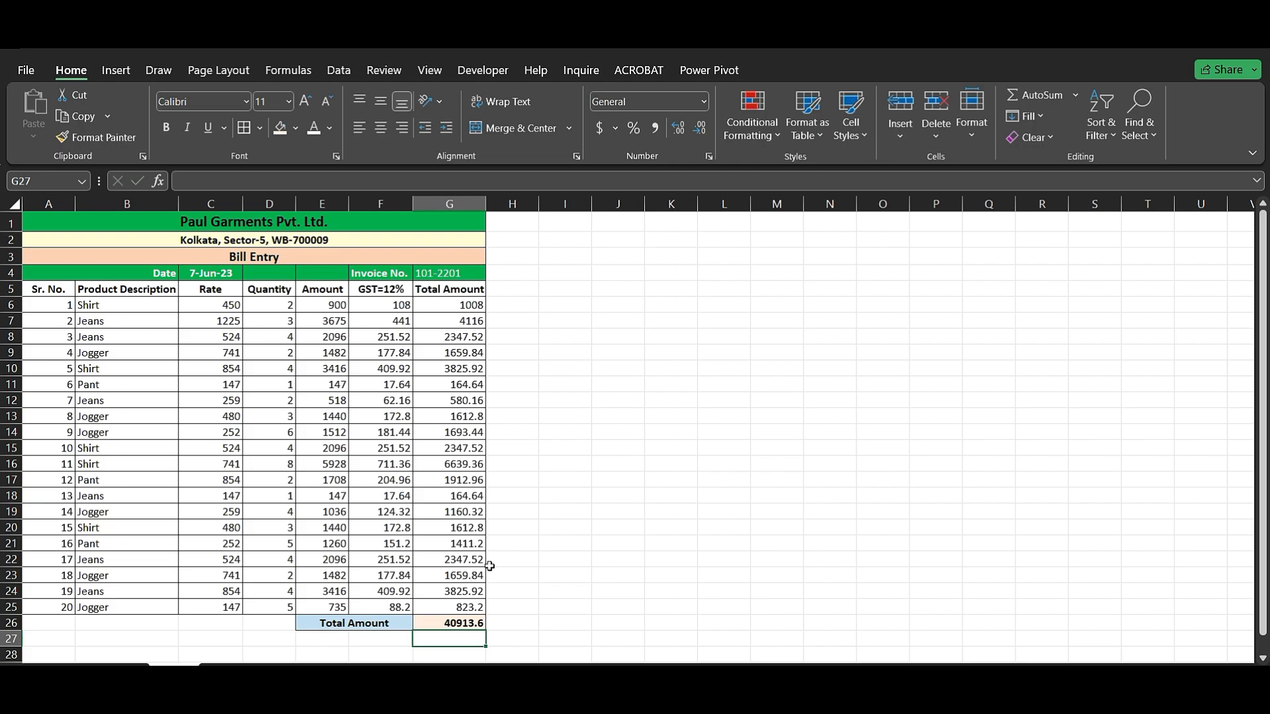
{"action": "left_click", "coordinate": [488, 622]}
{"action": "left_click", "coordinate": [513, 464]}
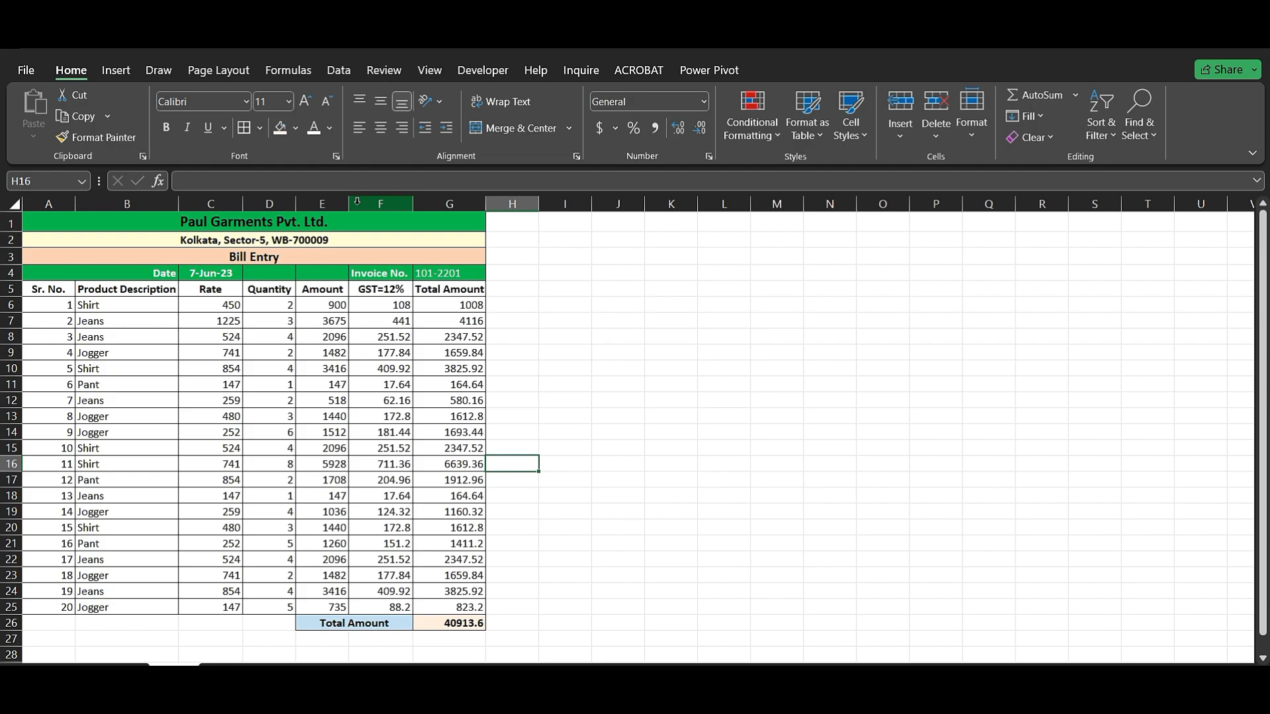